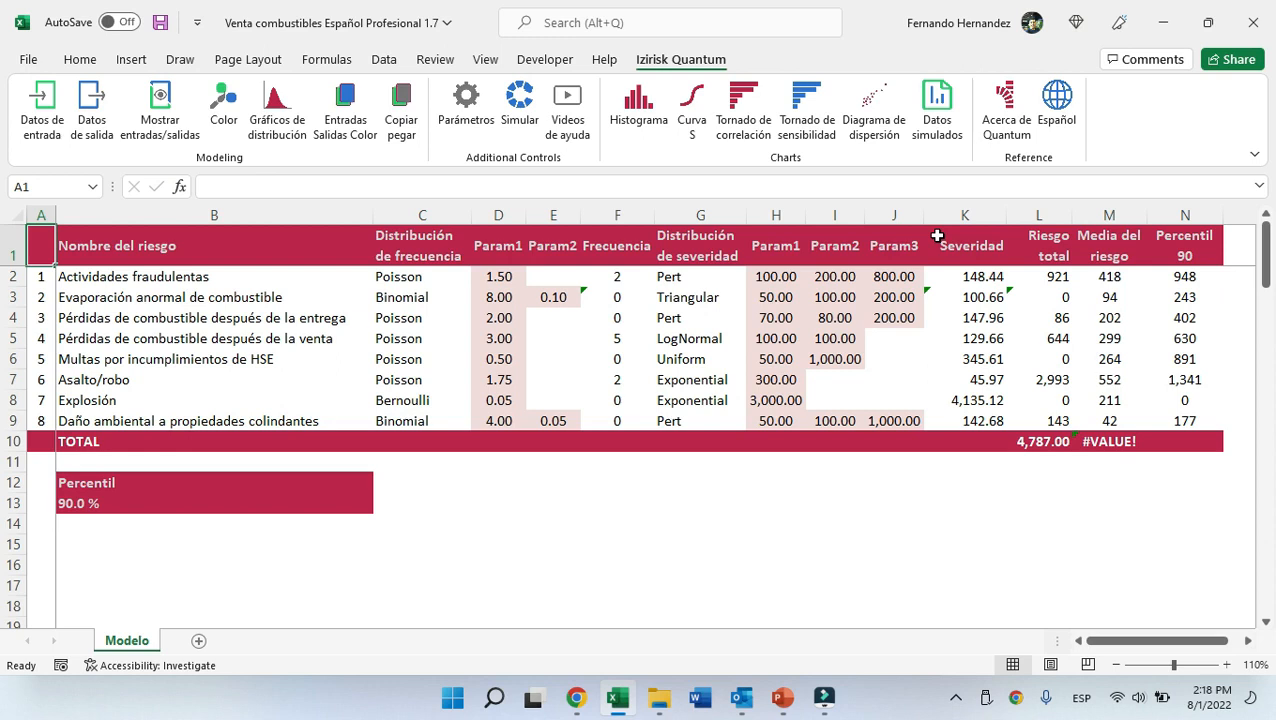
# Review the list of risk names in the model table.
pyautogui.press('Right')
pyautogui.moveTo(304, 277); pyautogui.dragTo(304, 421)
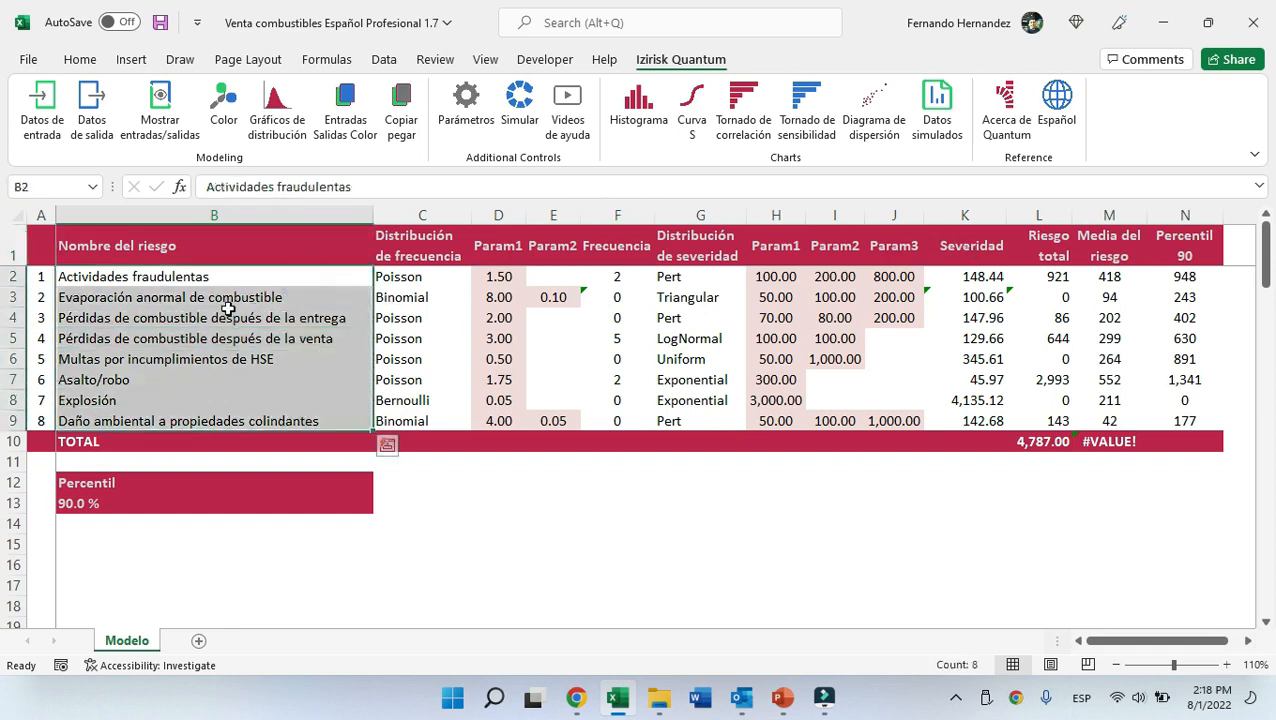
pyautogui.click(222, 279)
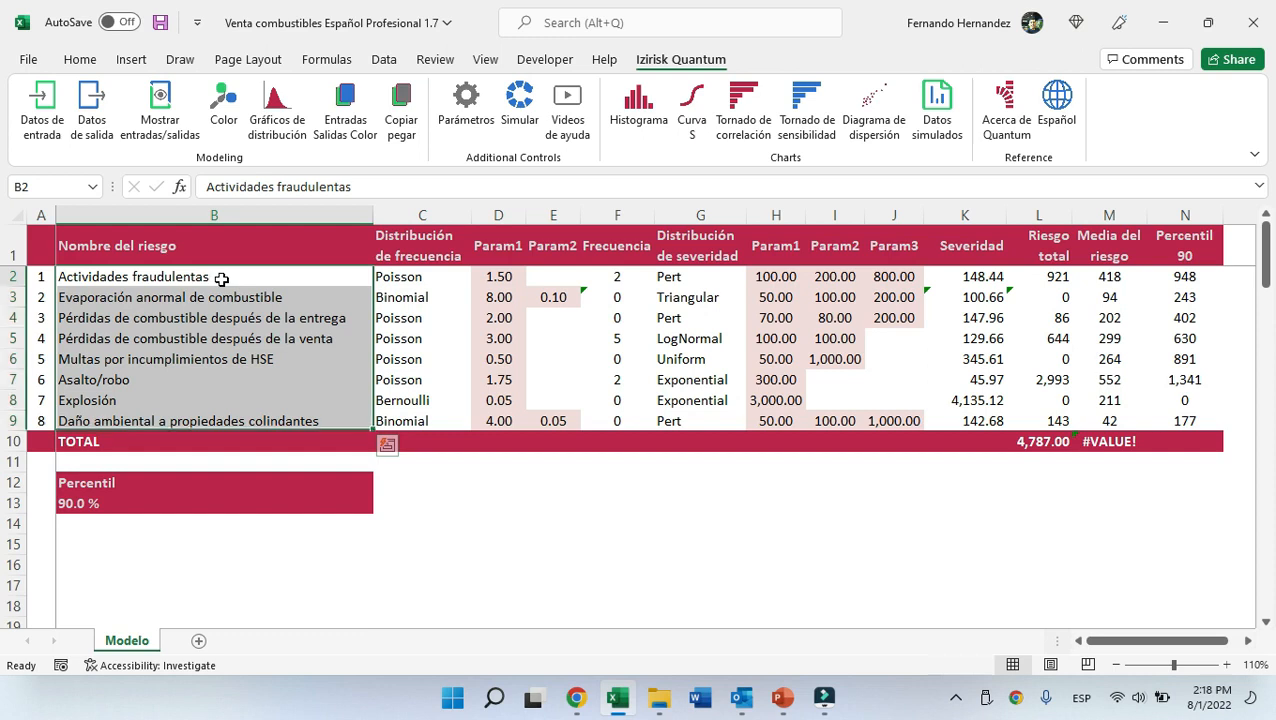
pyautogui.click(172, 379)
pyautogui.click(172, 403)
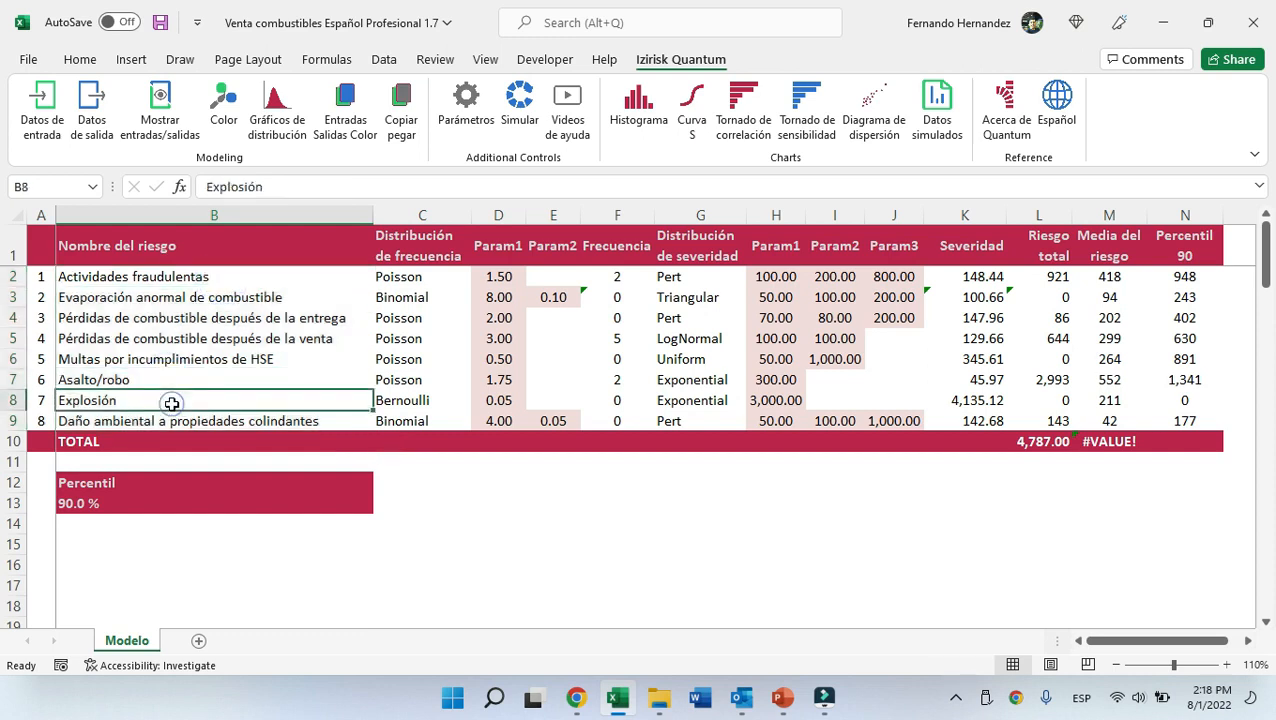
pyautogui.click(320, 245)
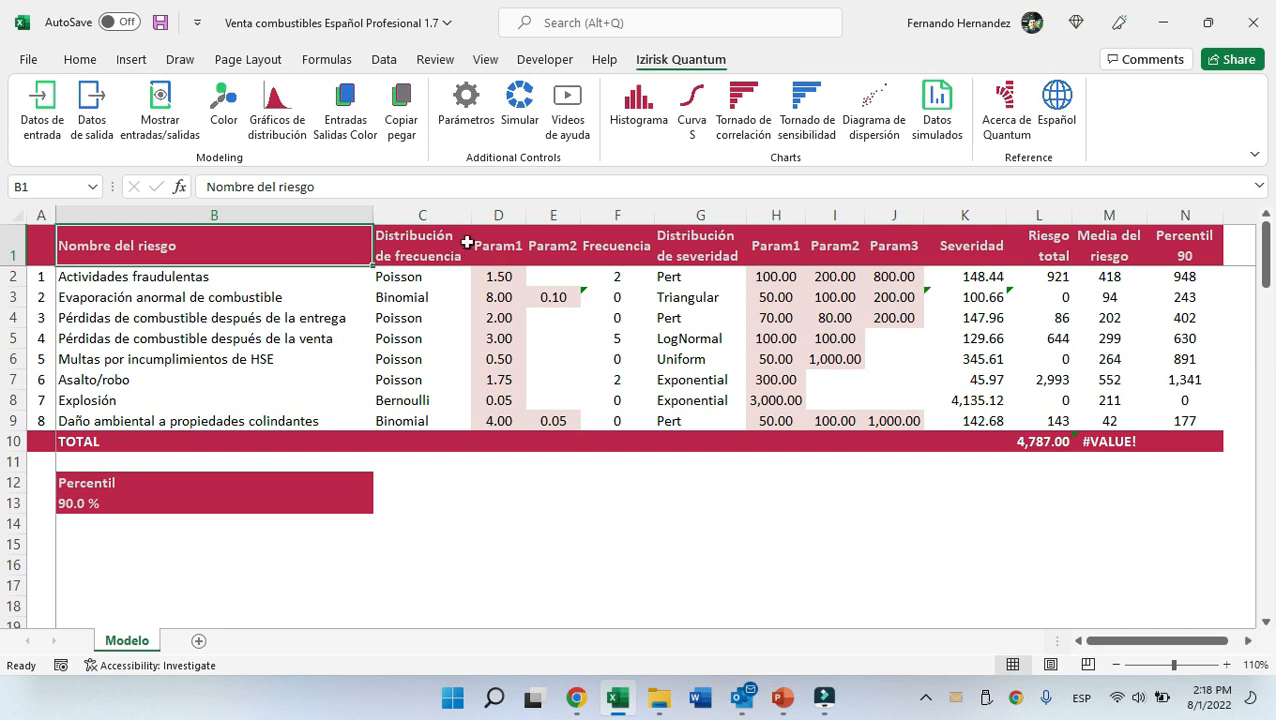
# Examine the Frecuencia, Severidad and Riesgo total columns of the risk model.
pyautogui.click(618, 214)
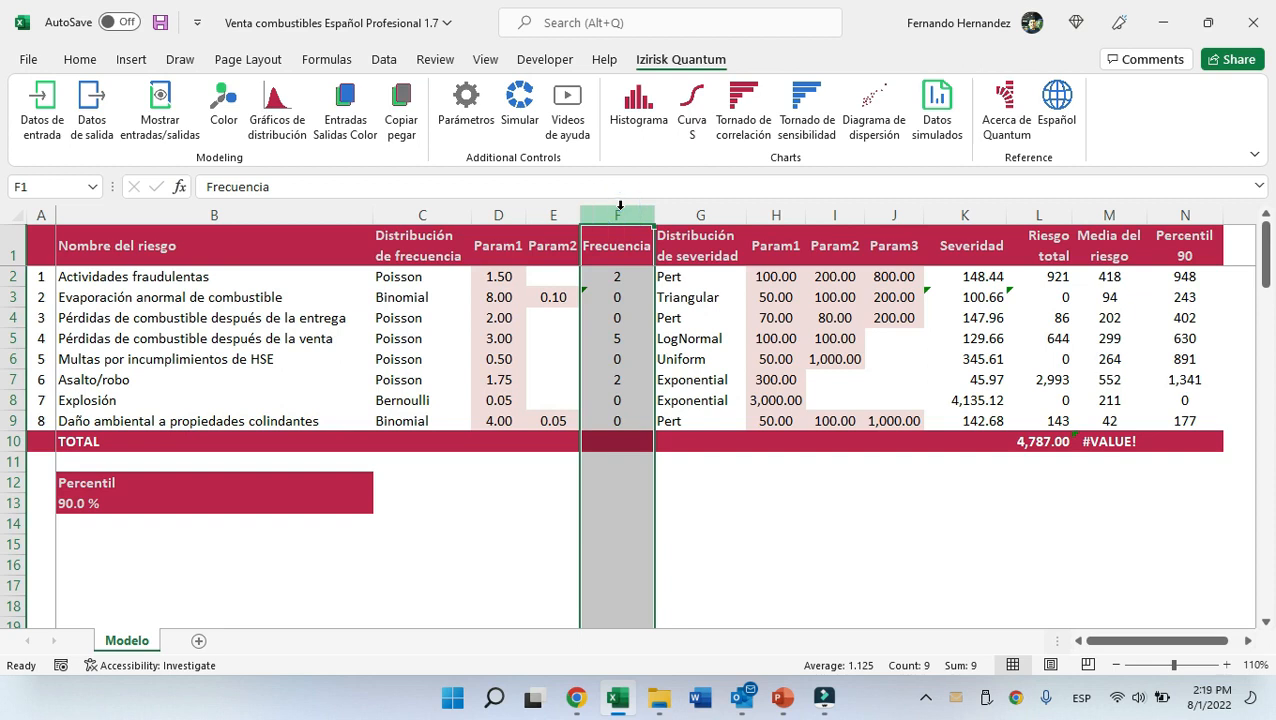
pyautogui.click(965, 214)
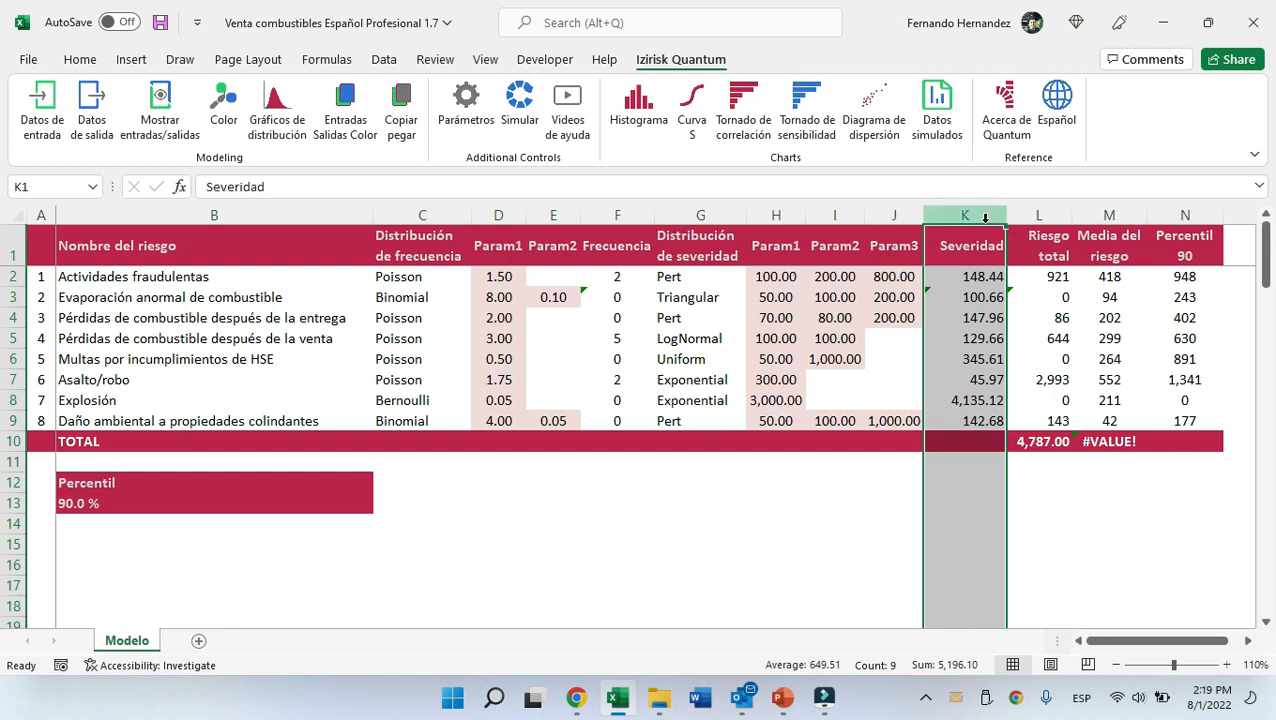
pyautogui.click(626, 214)
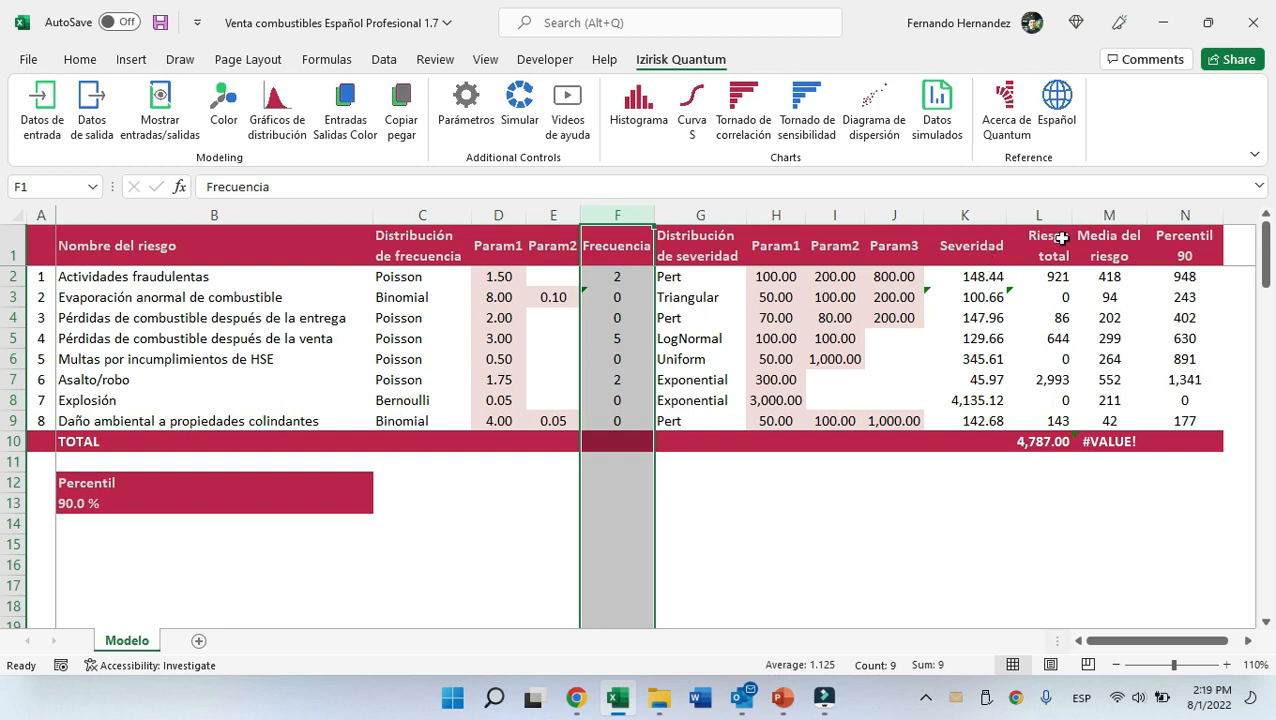
pyautogui.click(1052, 275)
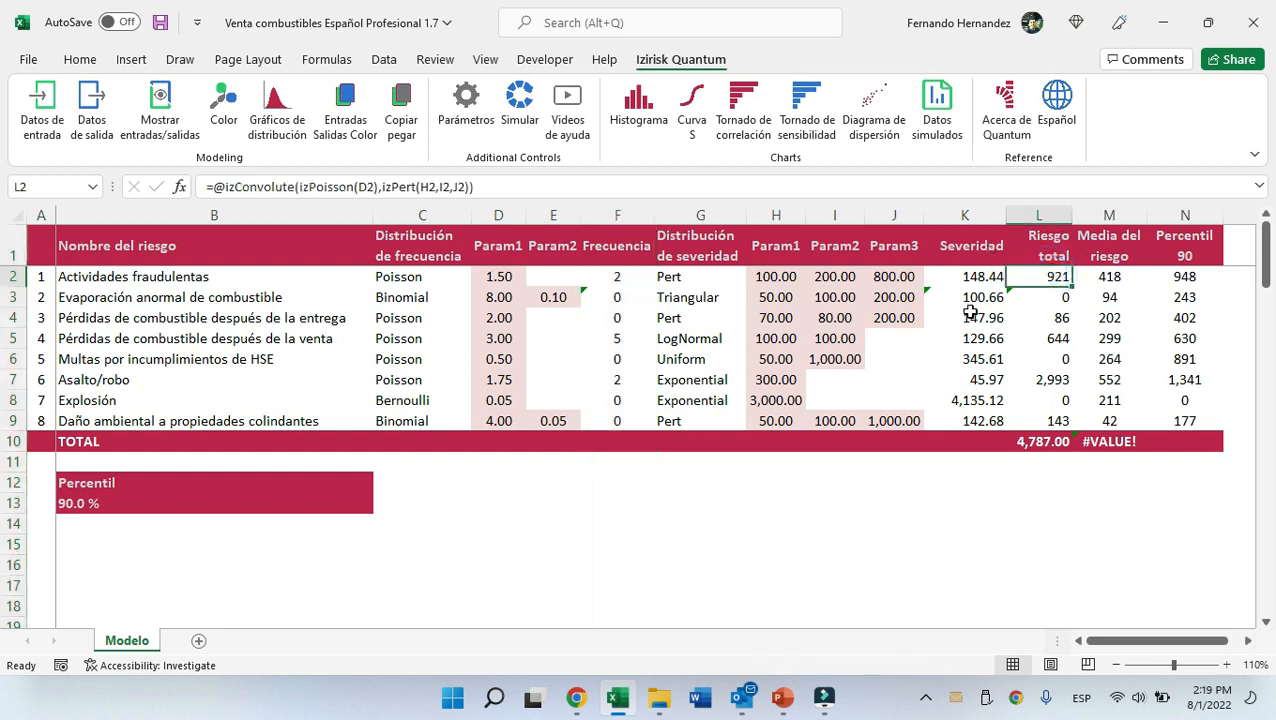
pyautogui.click(1060, 215)
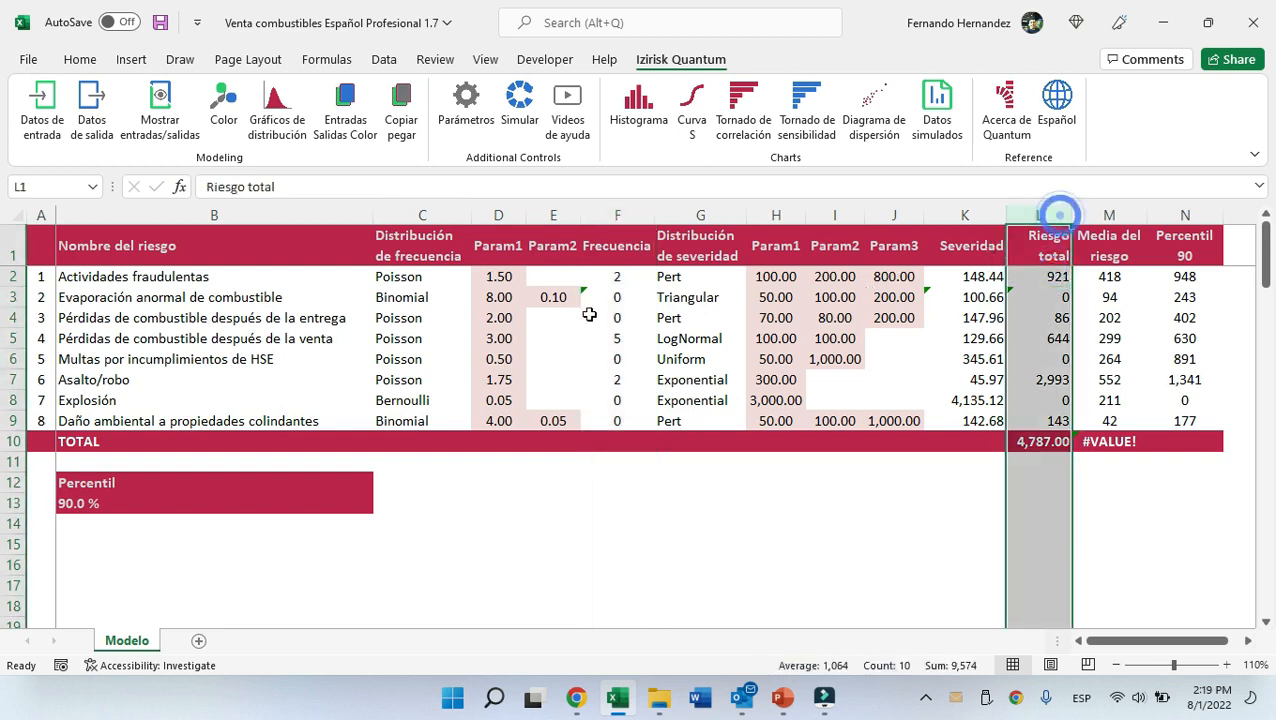
pyautogui.click(130, 257)
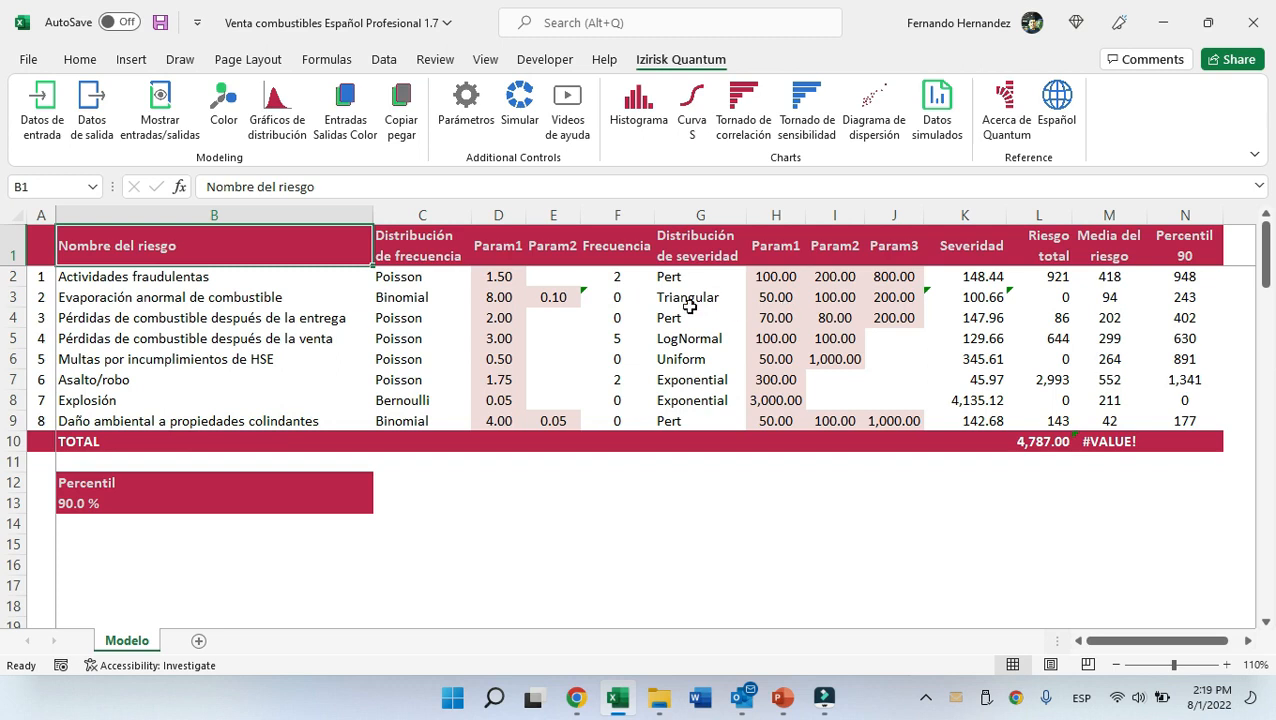
# Turn on distribution comment charts with the first risk's Param2 cell selected.
pyautogui.click(618, 274)
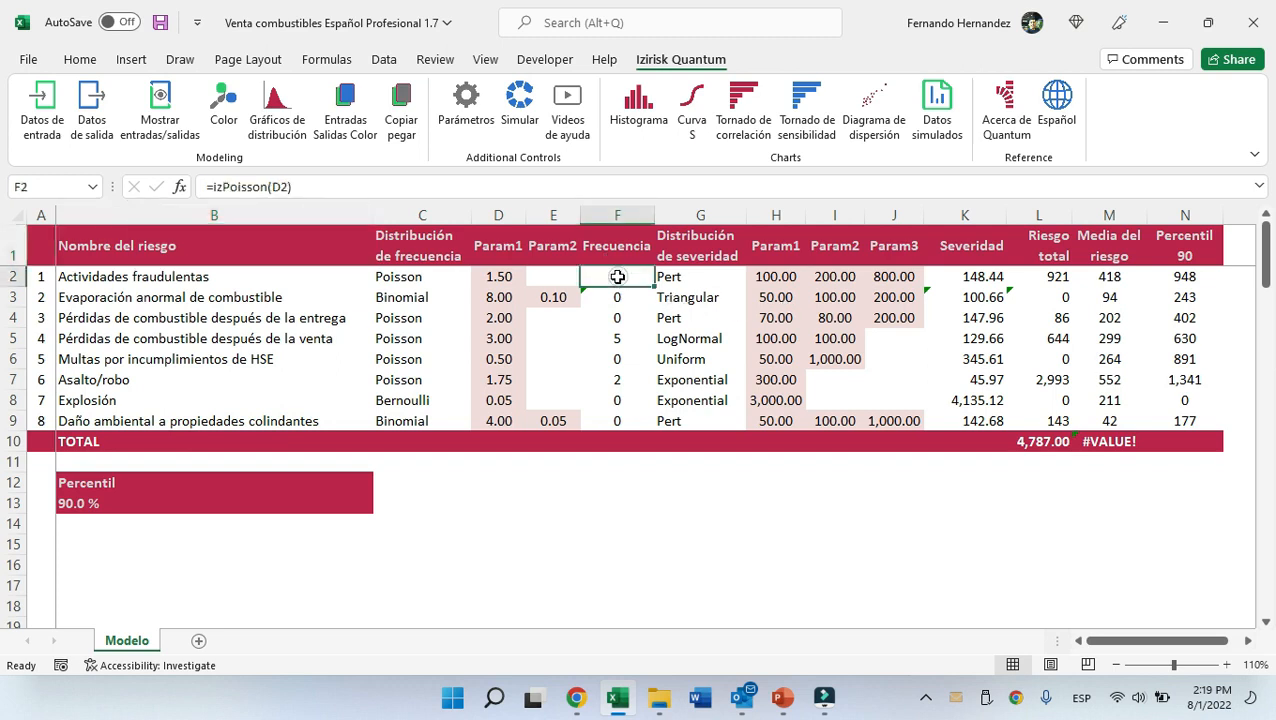
pyautogui.click(551, 275)
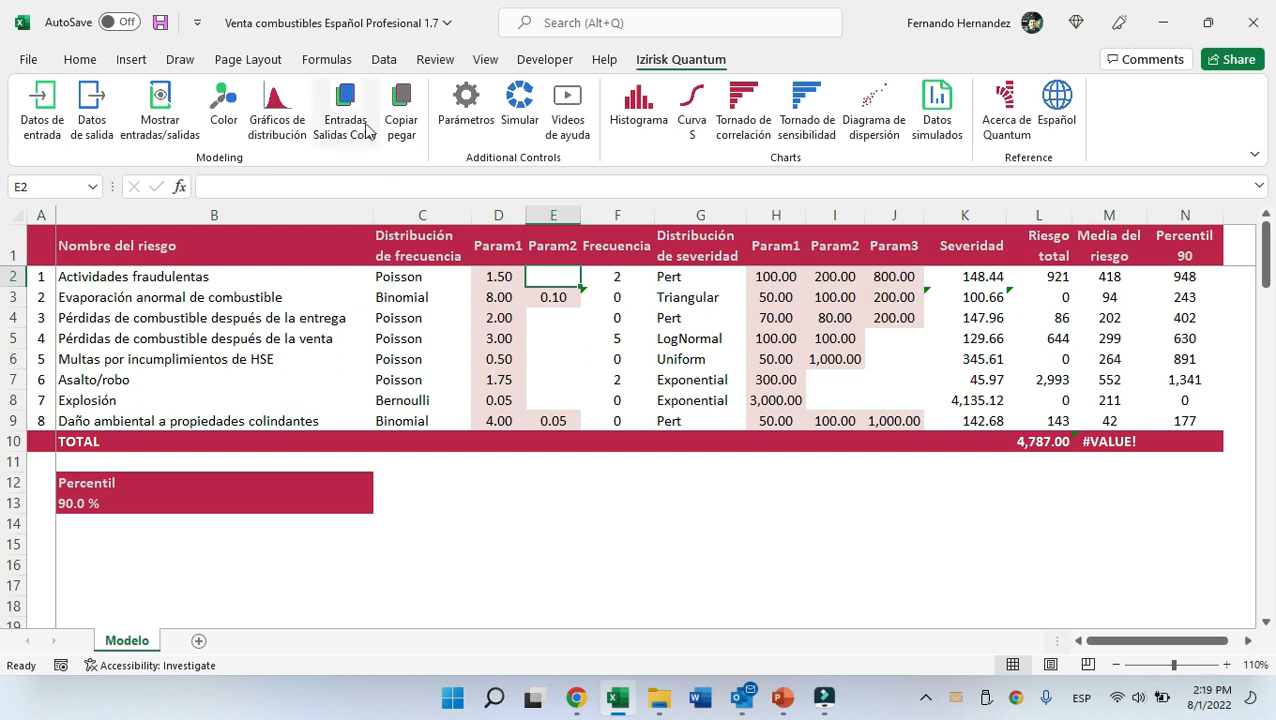
pyautogui.click(277, 110)
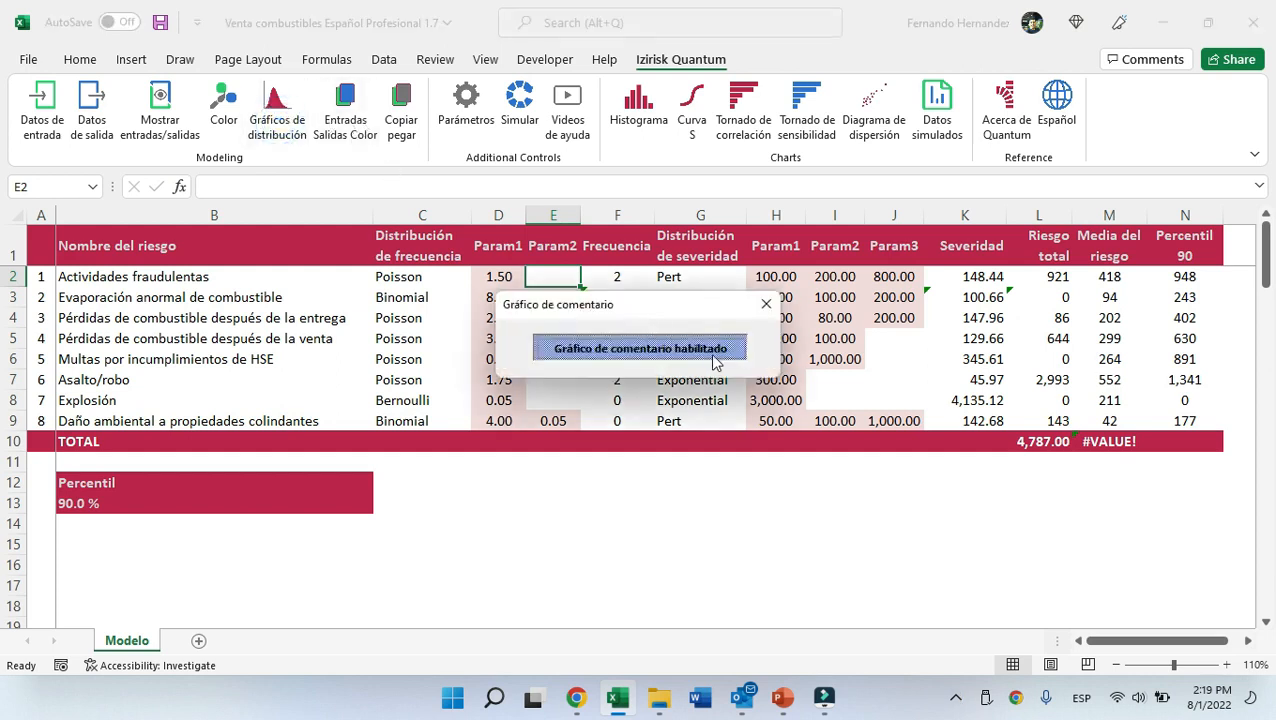
pyautogui.click(718, 352)
pyautogui.click(766, 304)
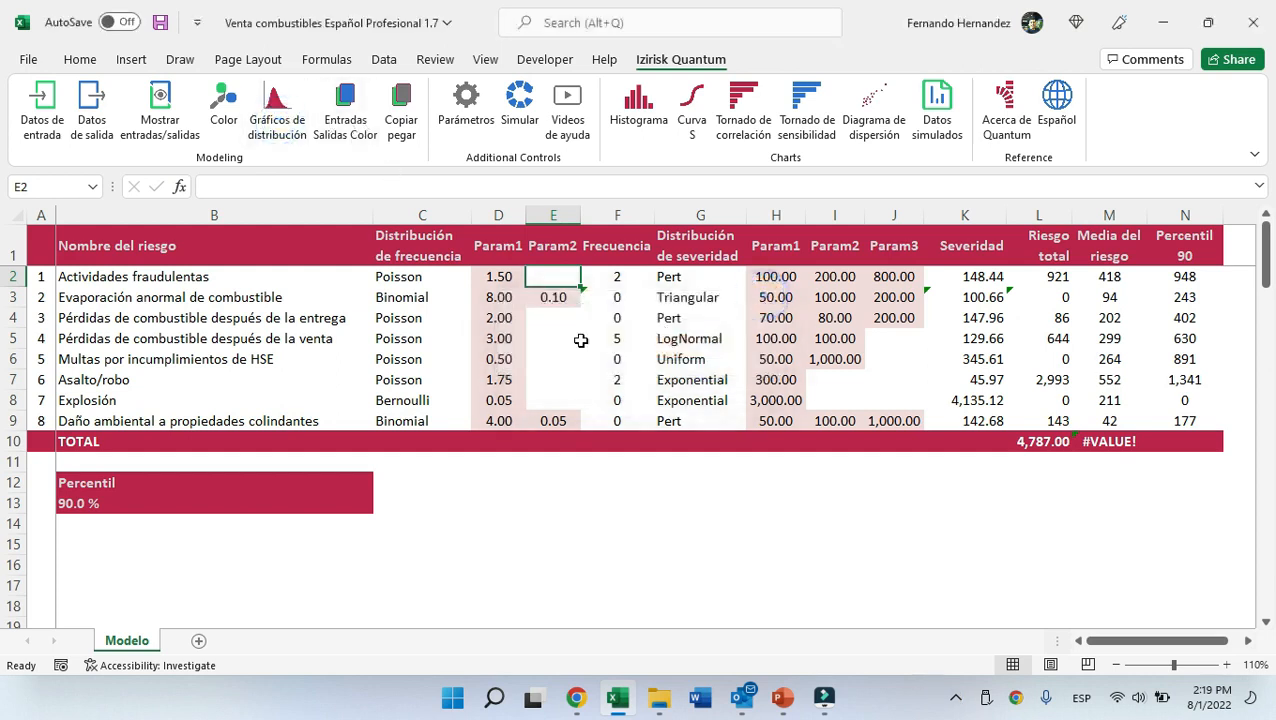
# Reopen the distribution charts option with the first risk's frequency cell selected to show its Poisson chart.
pyautogui.click(131, 277)
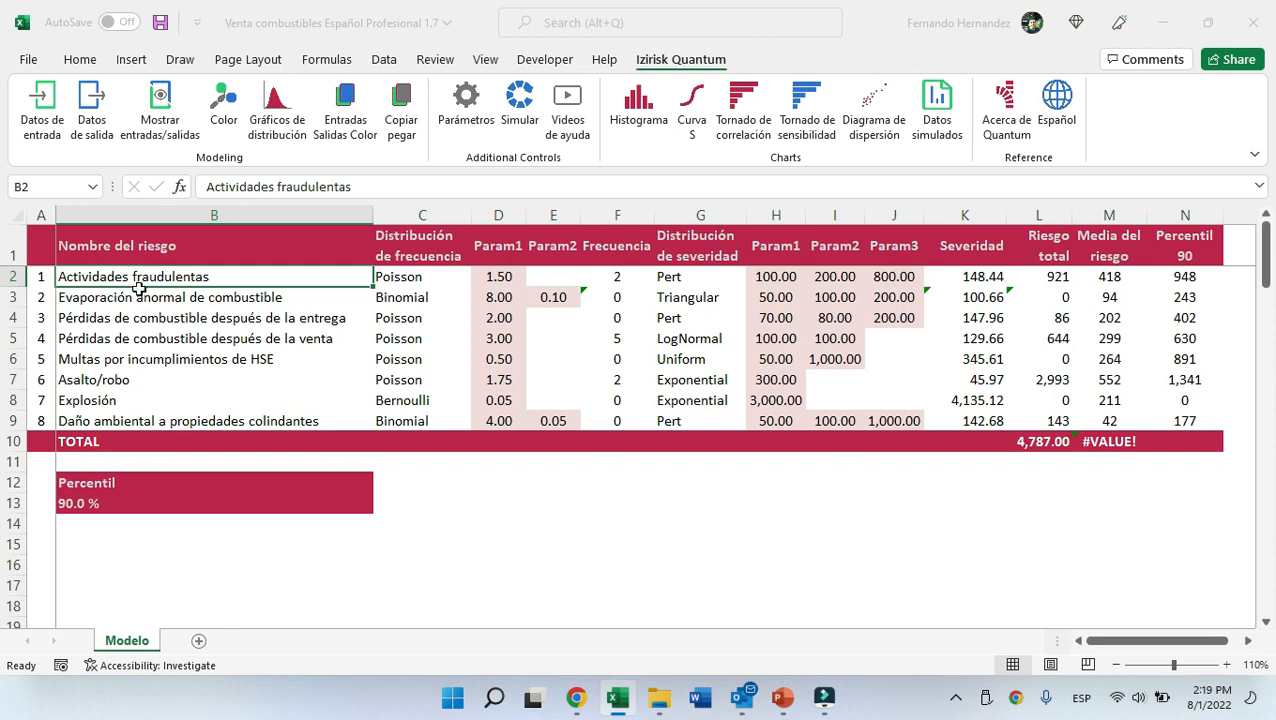
pyautogui.click(497, 278)
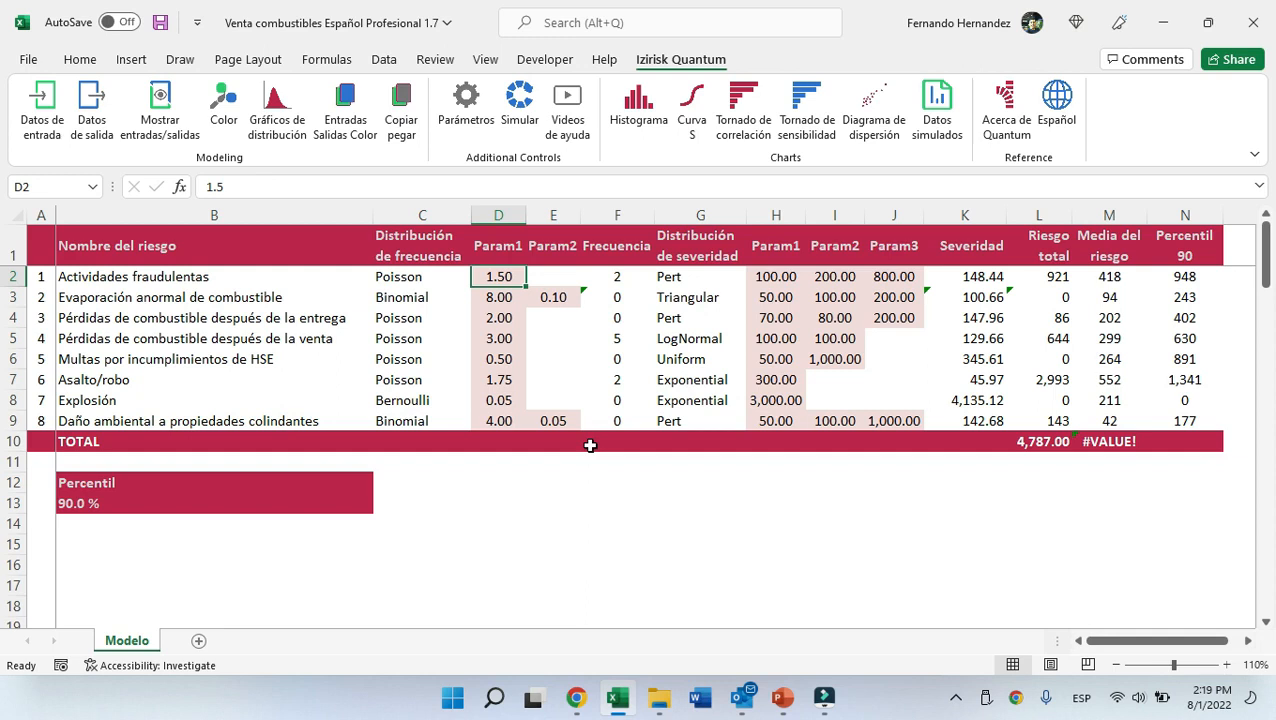
pyautogui.click(605, 276)
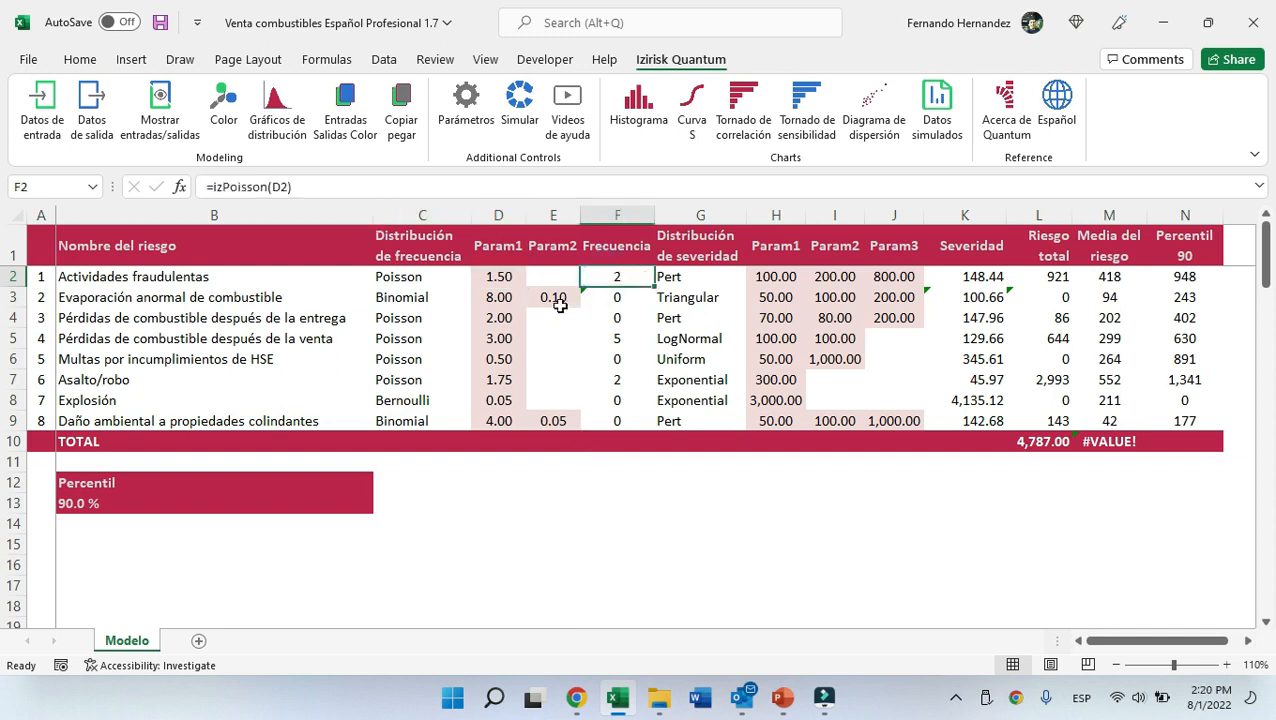
pyautogui.click(277, 105)
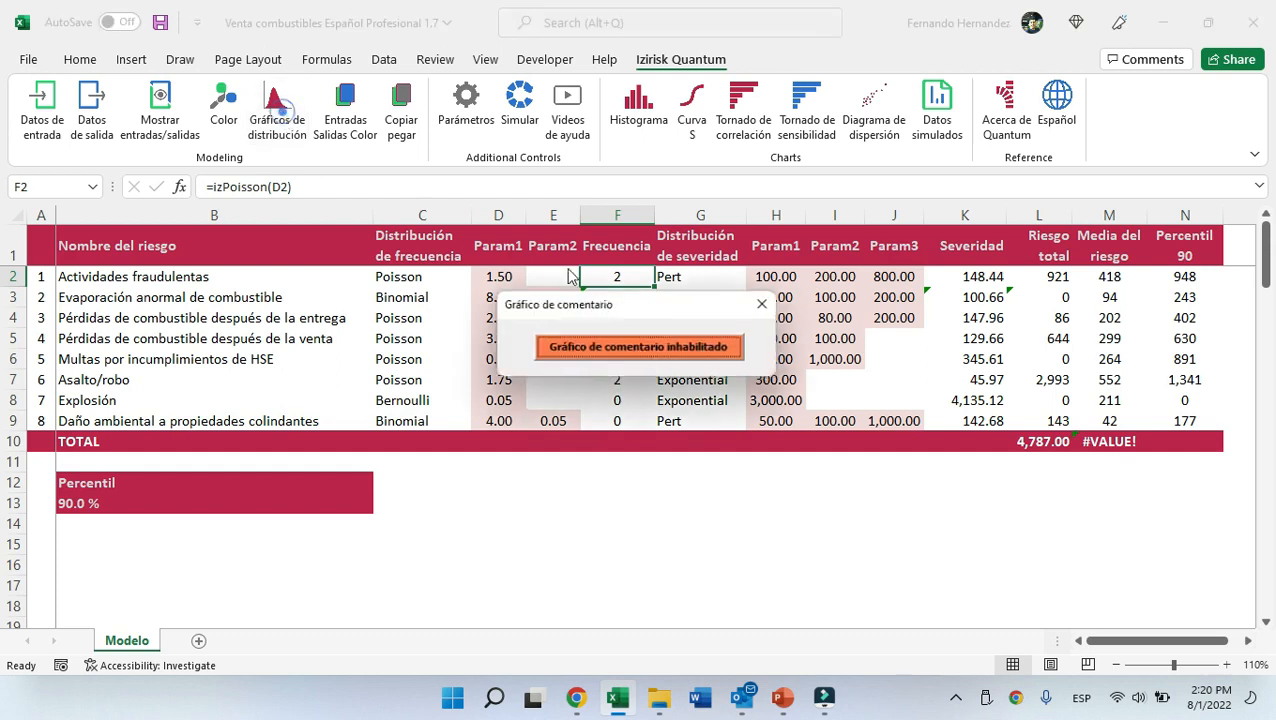
pyautogui.click(767, 305)
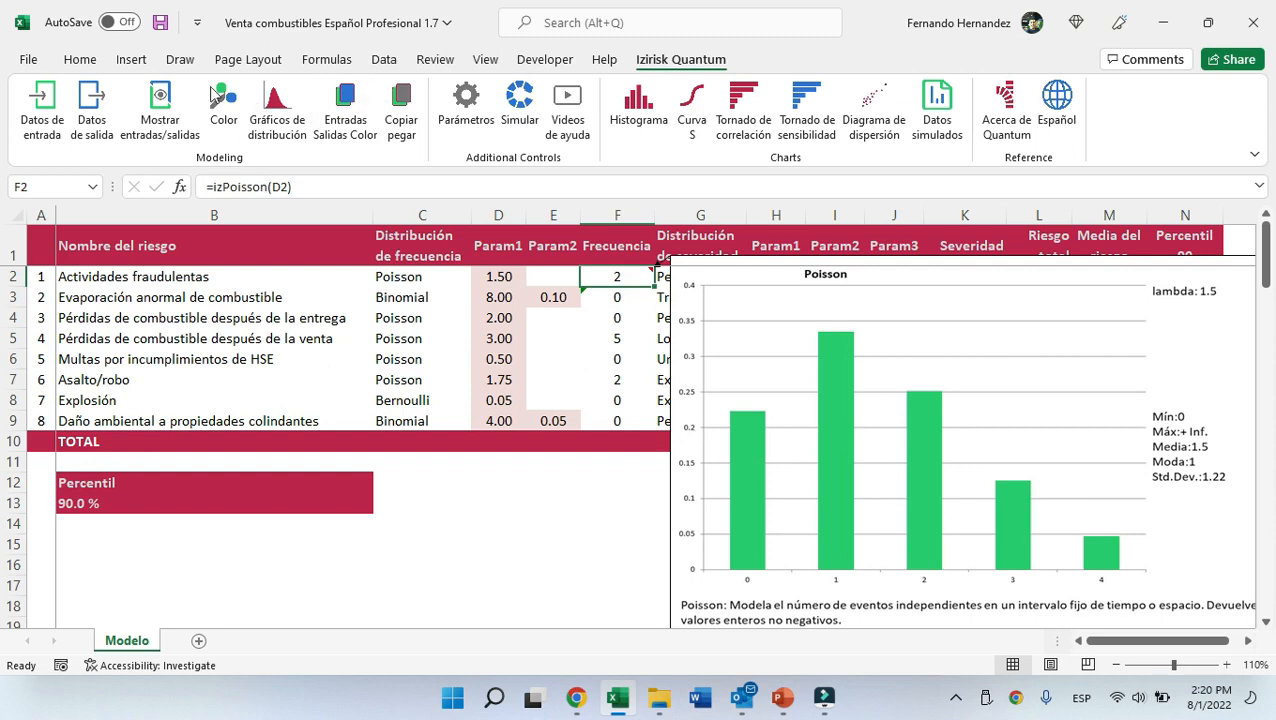
# Recalculate the workbook repeatedly to resample the simulated frequencies.
pyautogui.click(80, 59)
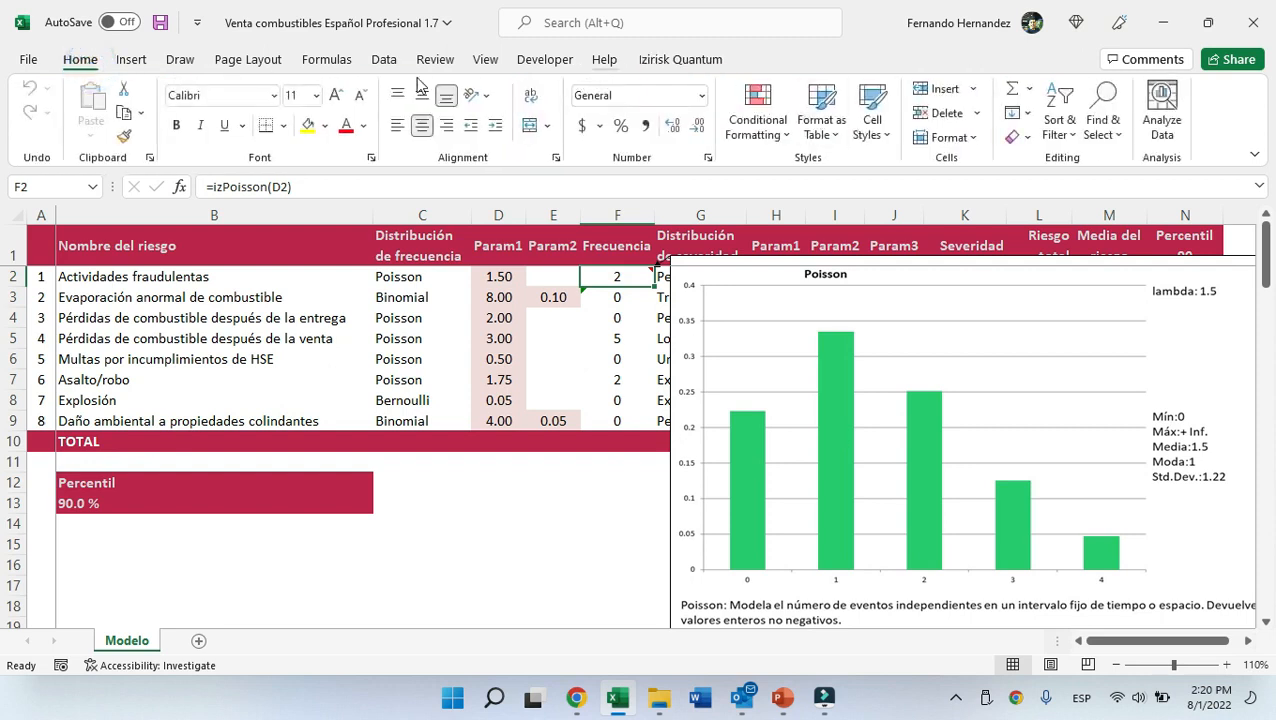
pyautogui.click(326, 59)
pyautogui.click(1142, 95)
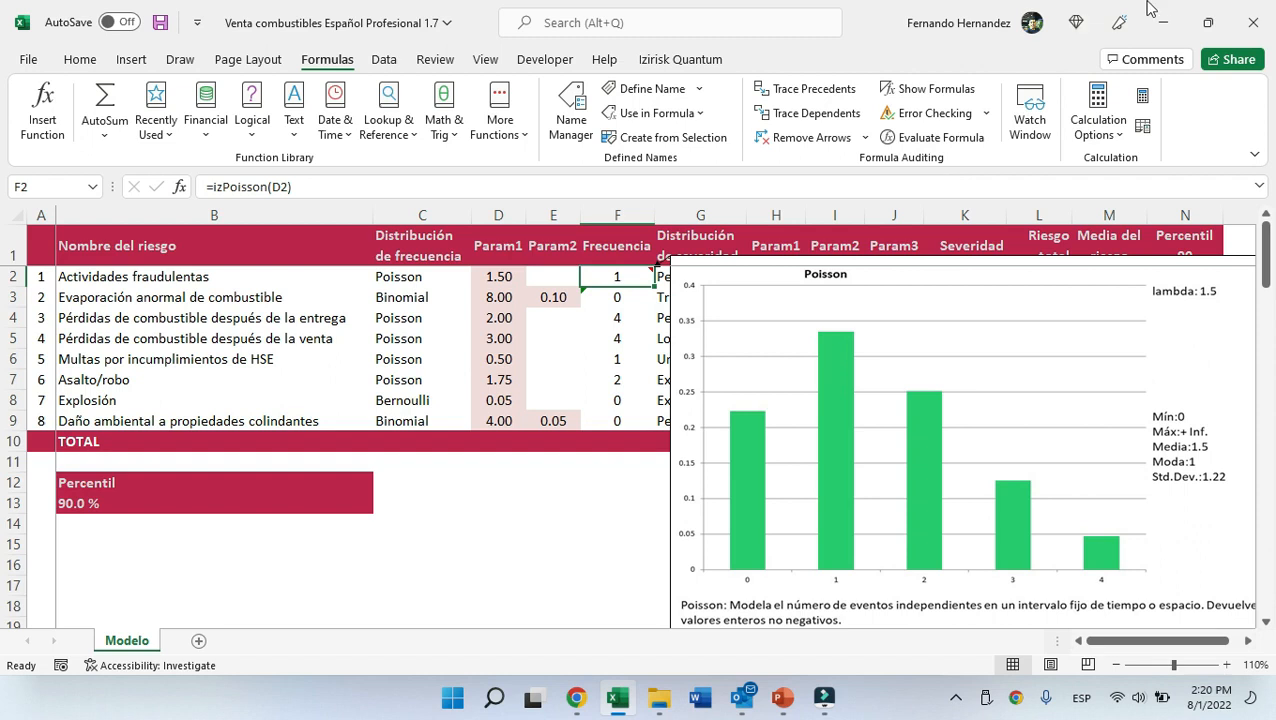
pyautogui.click(1143, 95)
pyautogui.click(1142, 97)
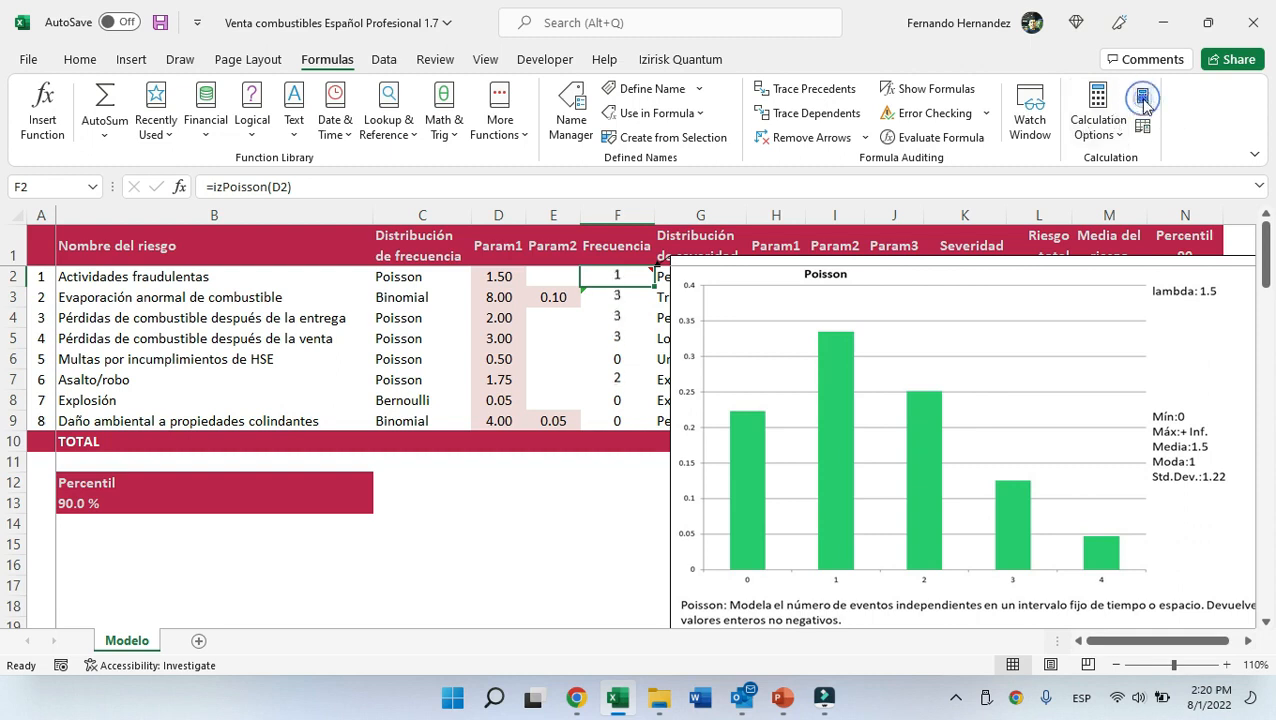
pyautogui.click(1142, 97)
pyautogui.click(1142, 97)
pyautogui.click(1142, 97)
pyautogui.click(1142, 97)
pyautogui.click(1142, 97)
pyautogui.click(1142, 97)
pyautogui.click(1142, 97)
pyautogui.click(1142, 97)
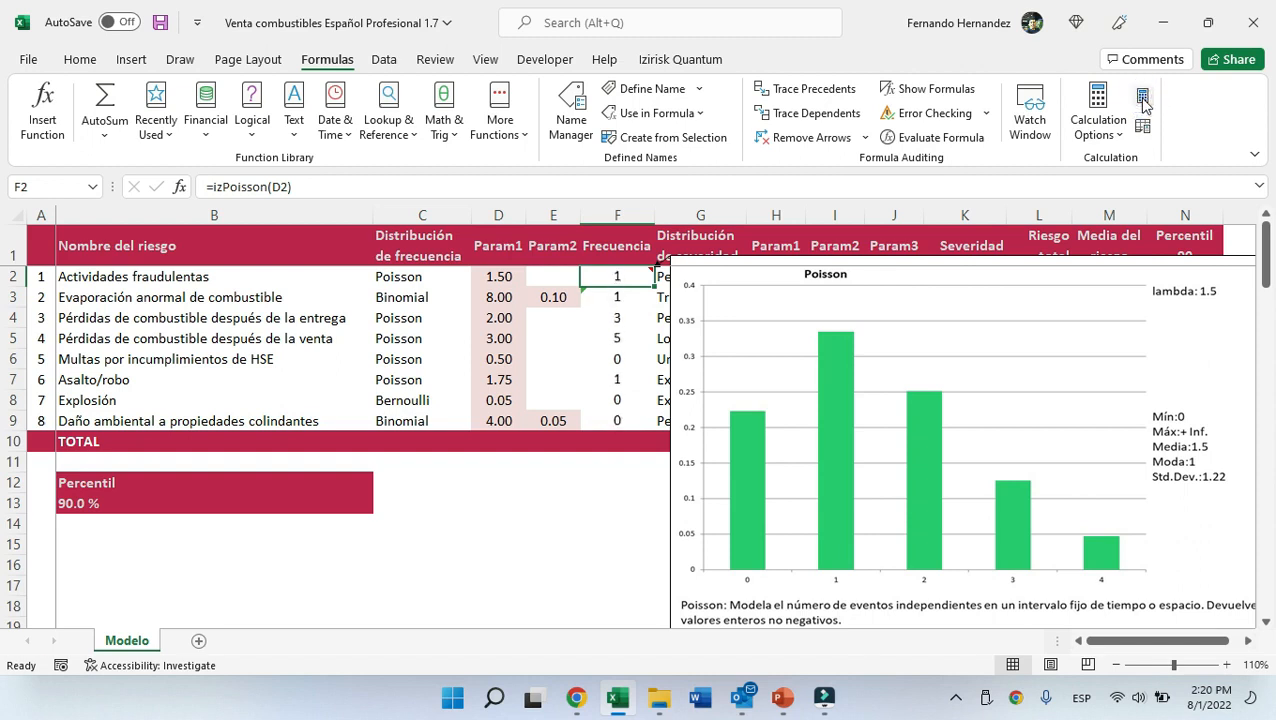
pyautogui.click(1142, 97)
pyautogui.click(1142, 97)
pyautogui.click(1142, 97)
pyautogui.click(1142, 97)
pyautogui.click(1142, 97)
pyautogui.click(1142, 97)
# Inspect the second risk's Binomial parameters and the arguments of its frequency formula.
pyautogui.click(153, 273)
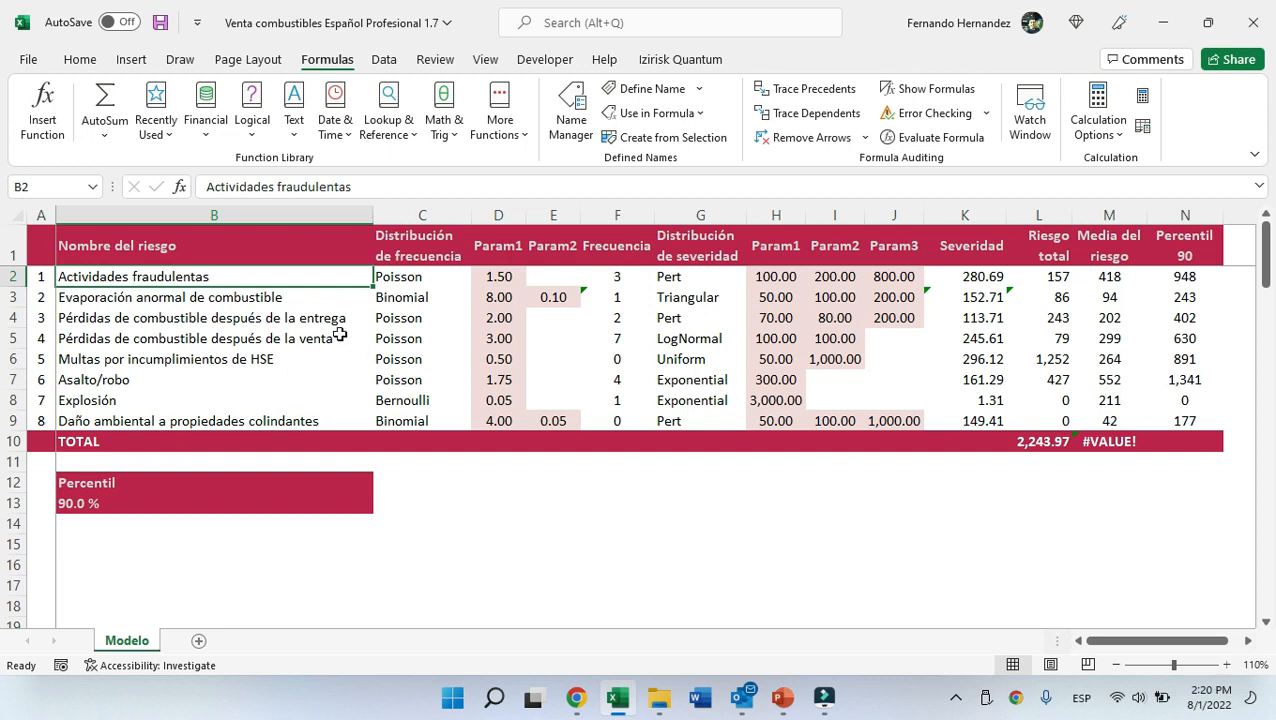
pyautogui.click(310, 302)
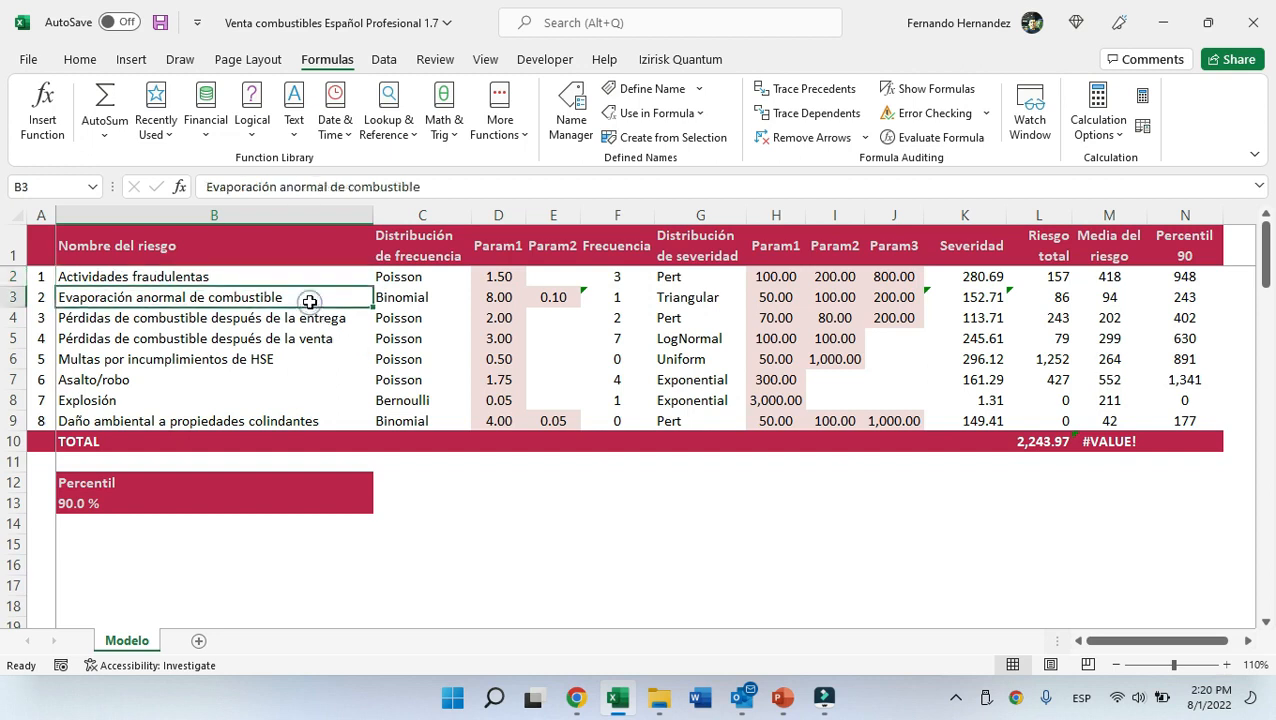
pyautogui.click(388, 303)
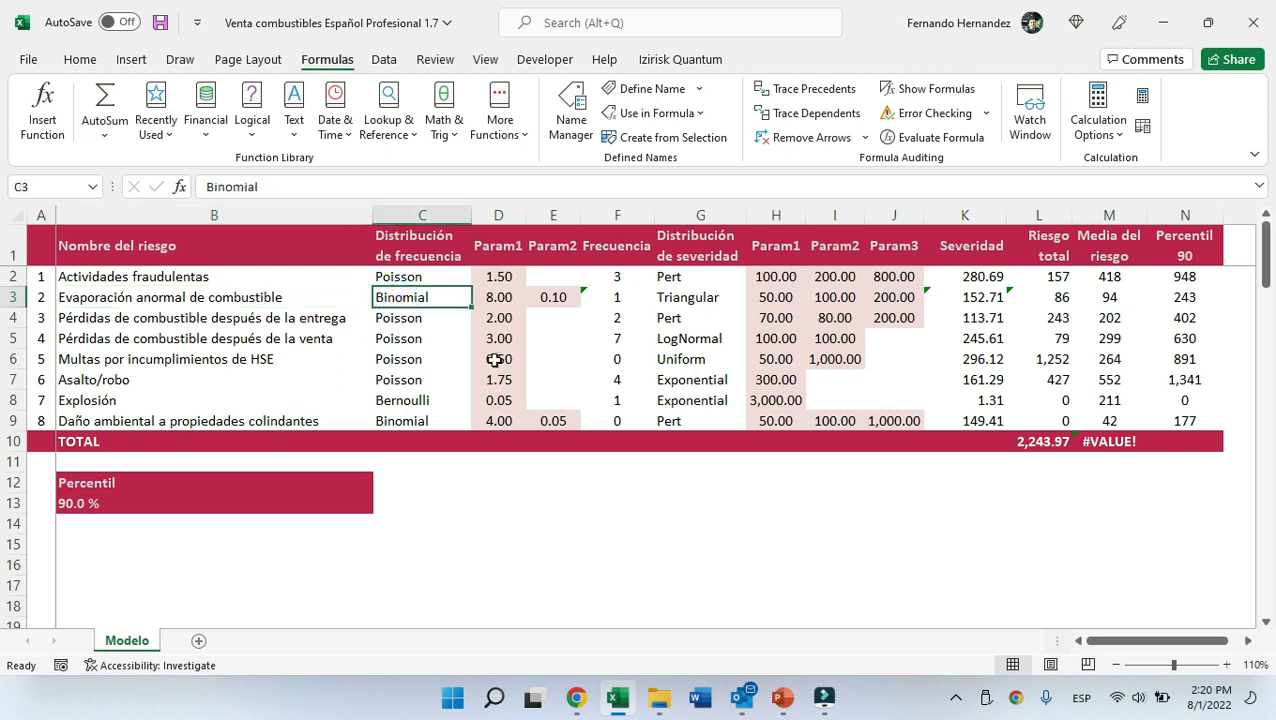
pyautogui.press('Right')
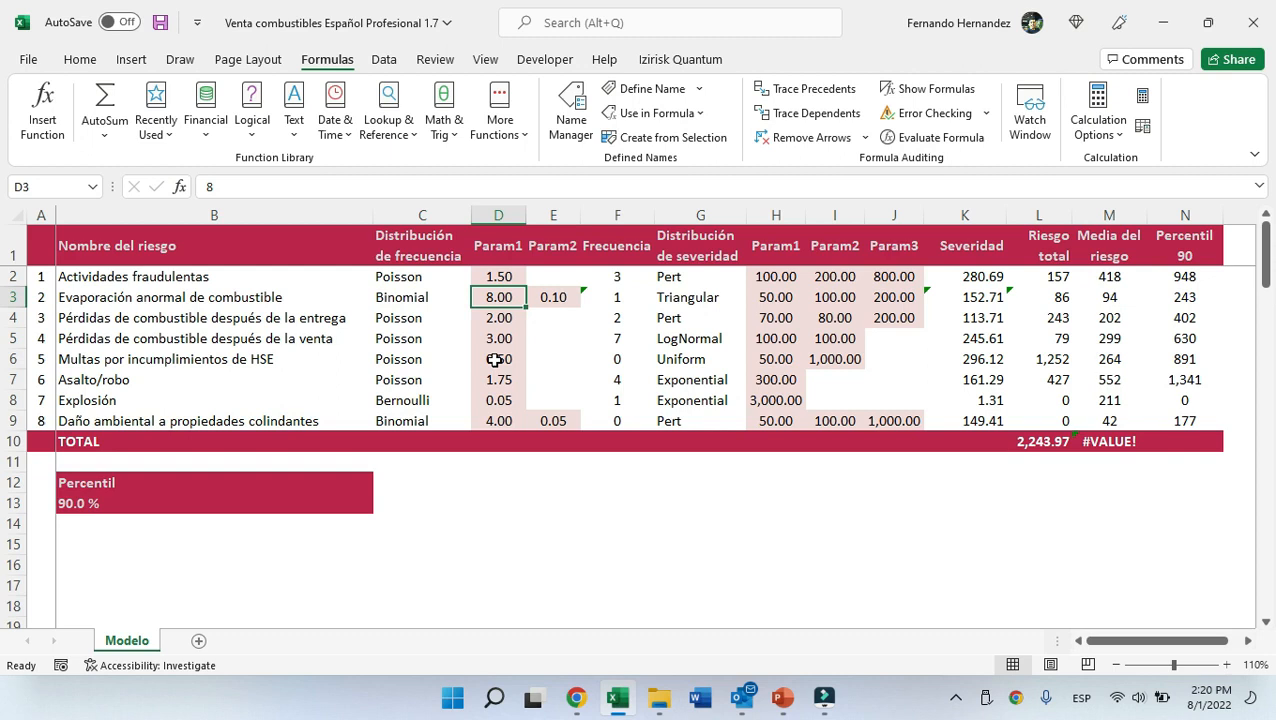
pyautogui.press('Right')
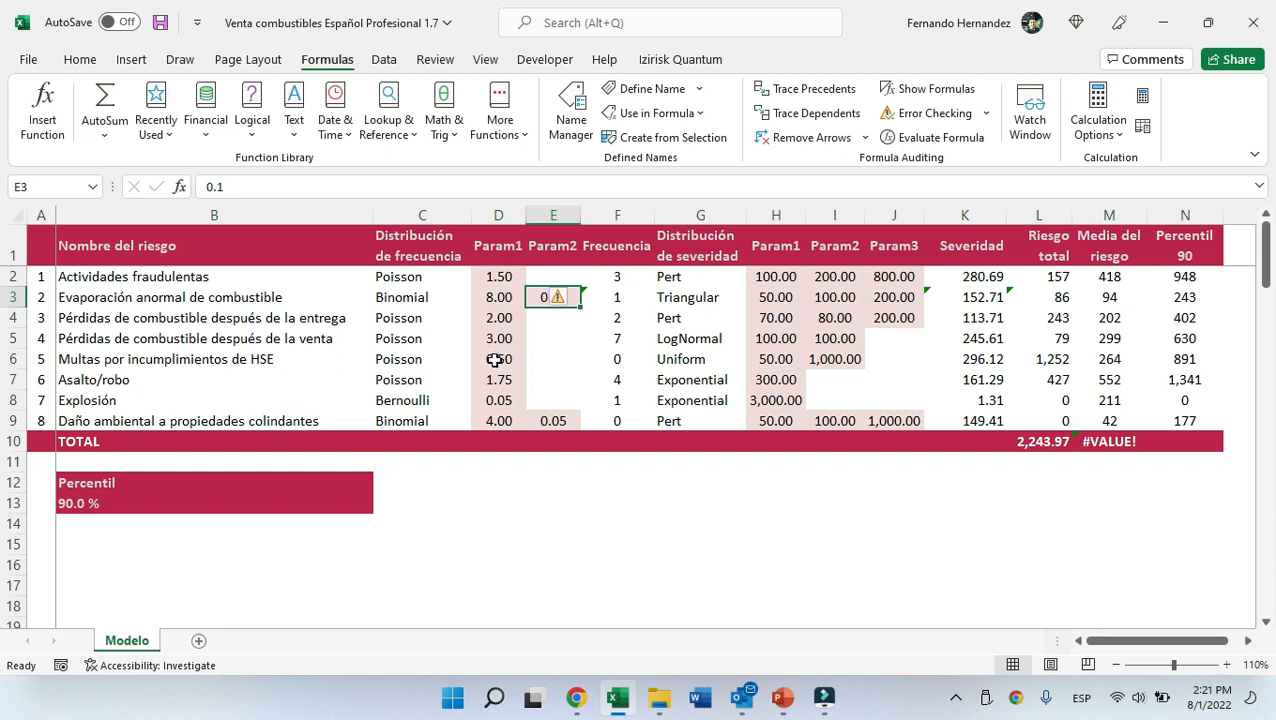
pyautogui.press('Right')
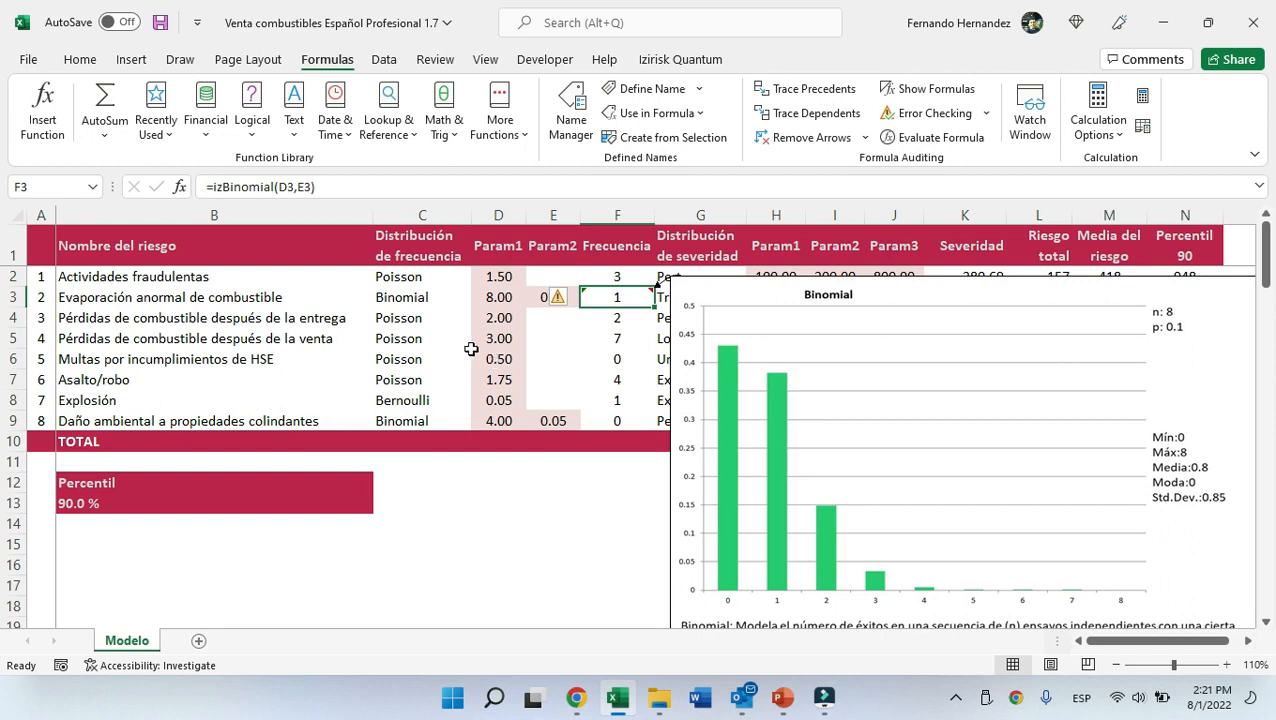
pyautogui.moveTo(338, 184); pyautogui.dragTo(276, 187)
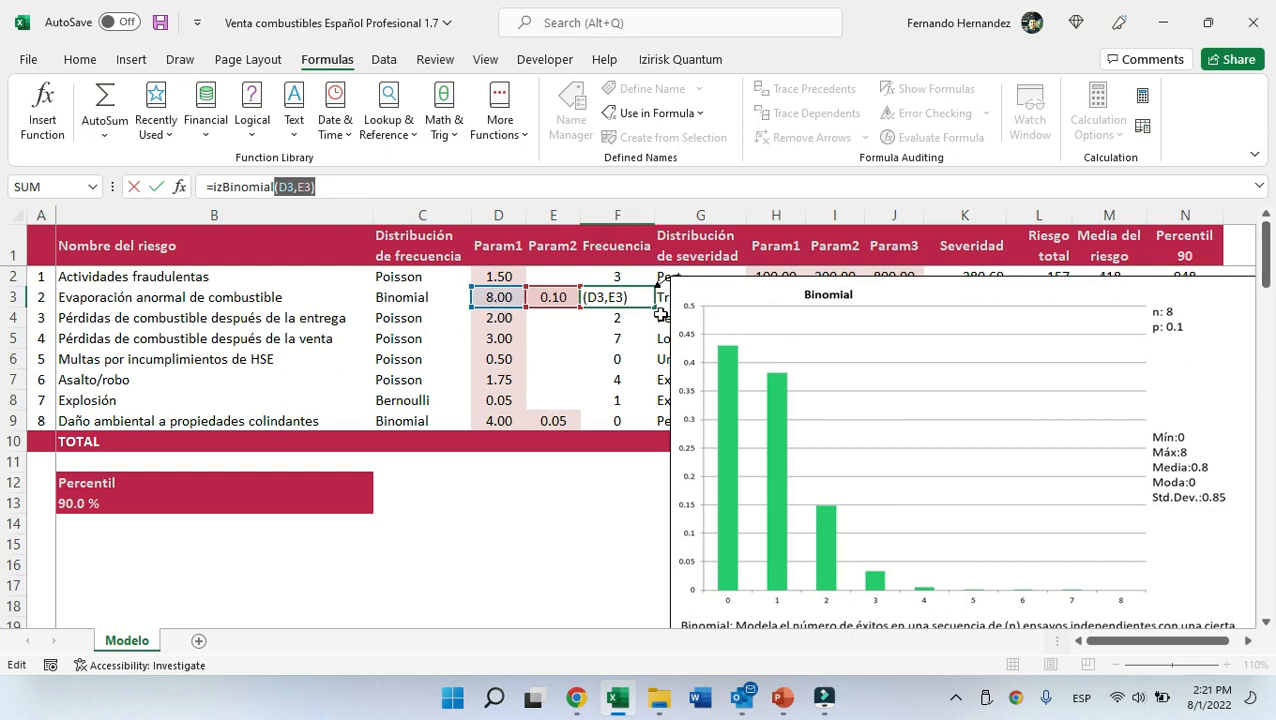
pyautogui.hotkey('ctrl', 'Return')
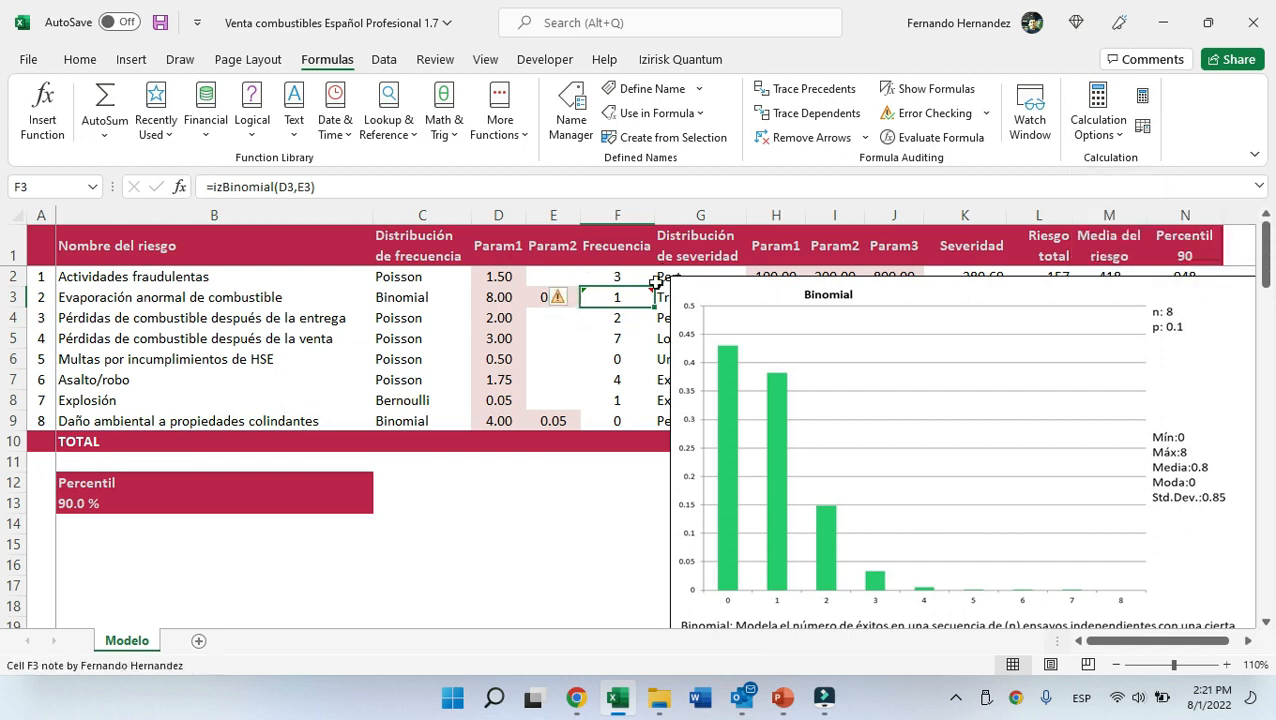
# Recalculate the workbook repeatedly and review the second risk's Param1 and frequency cells.
pyautogui.click(1143, 100)
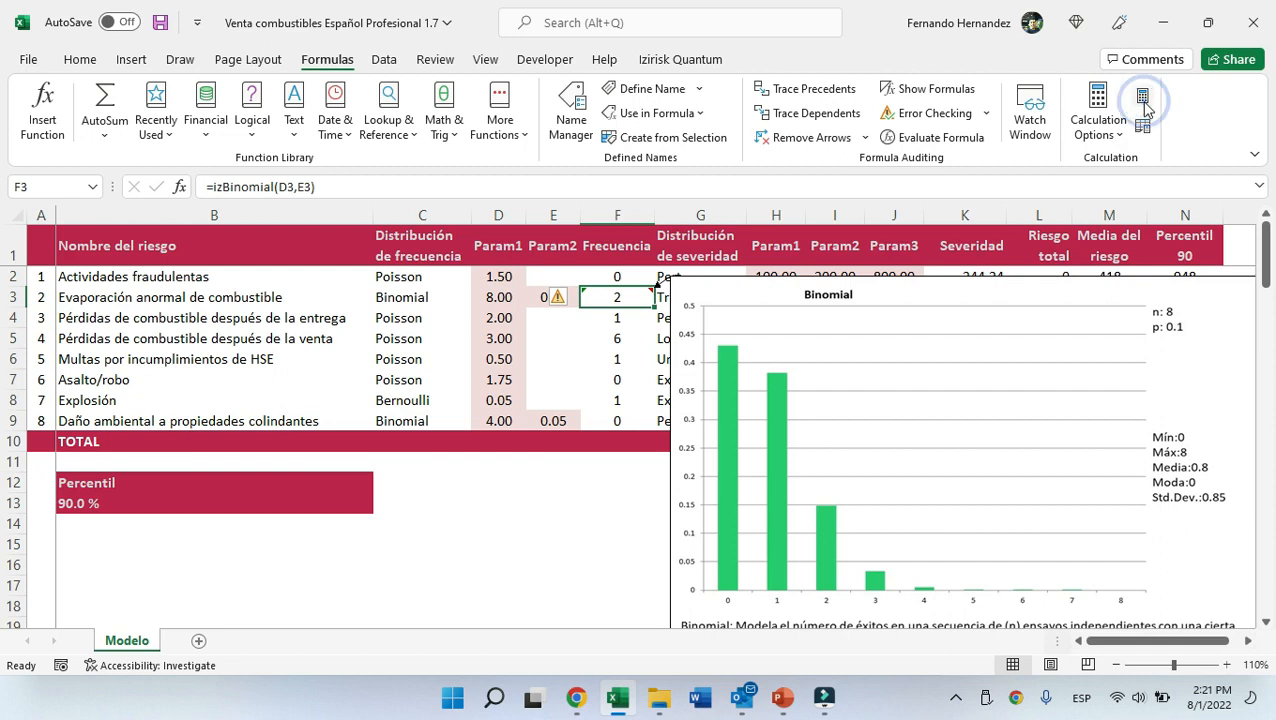
pyautogui.click(1143, 101)
pyautogui.click(1143, 100)
pyautogui.click(1143, 100)
pyautogui.click(1143, 100)
pyautogui.click(1143, 100)
pyautogui.click(1143, 100)
pyautogui.click(1143, 100)
pyautogui.click(1143, 100)
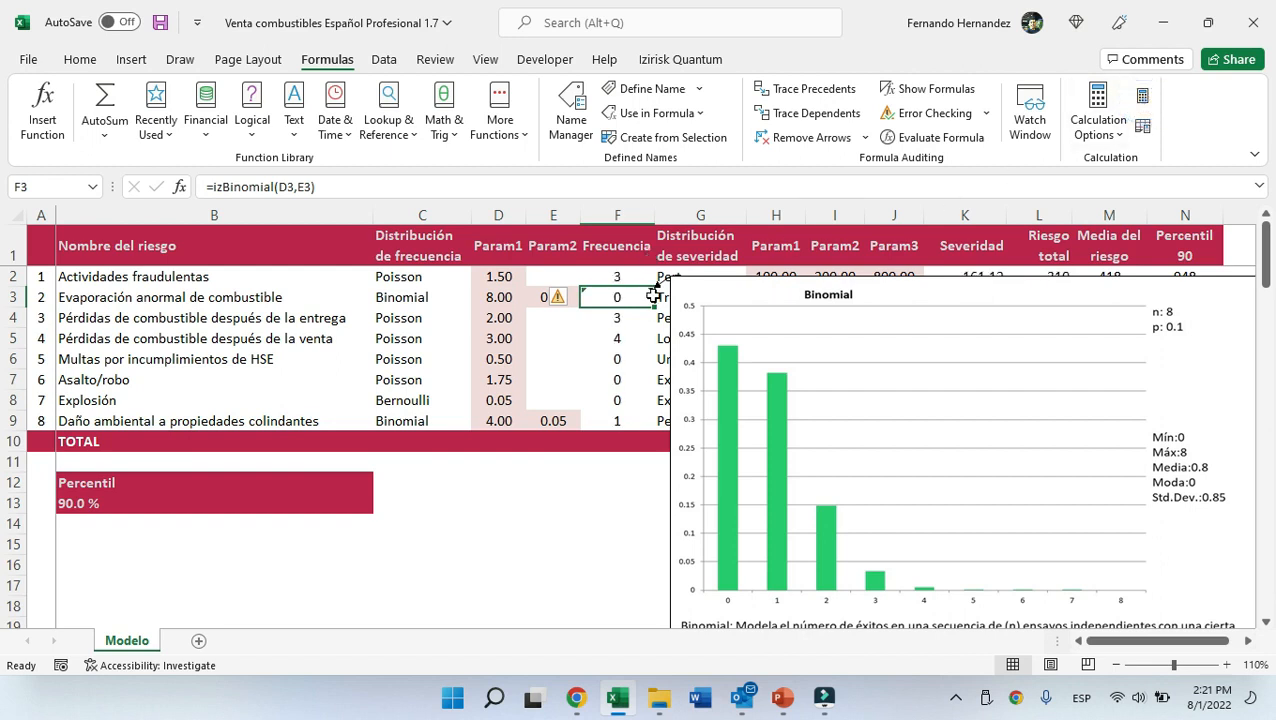
pyautogui.click(492, 296)
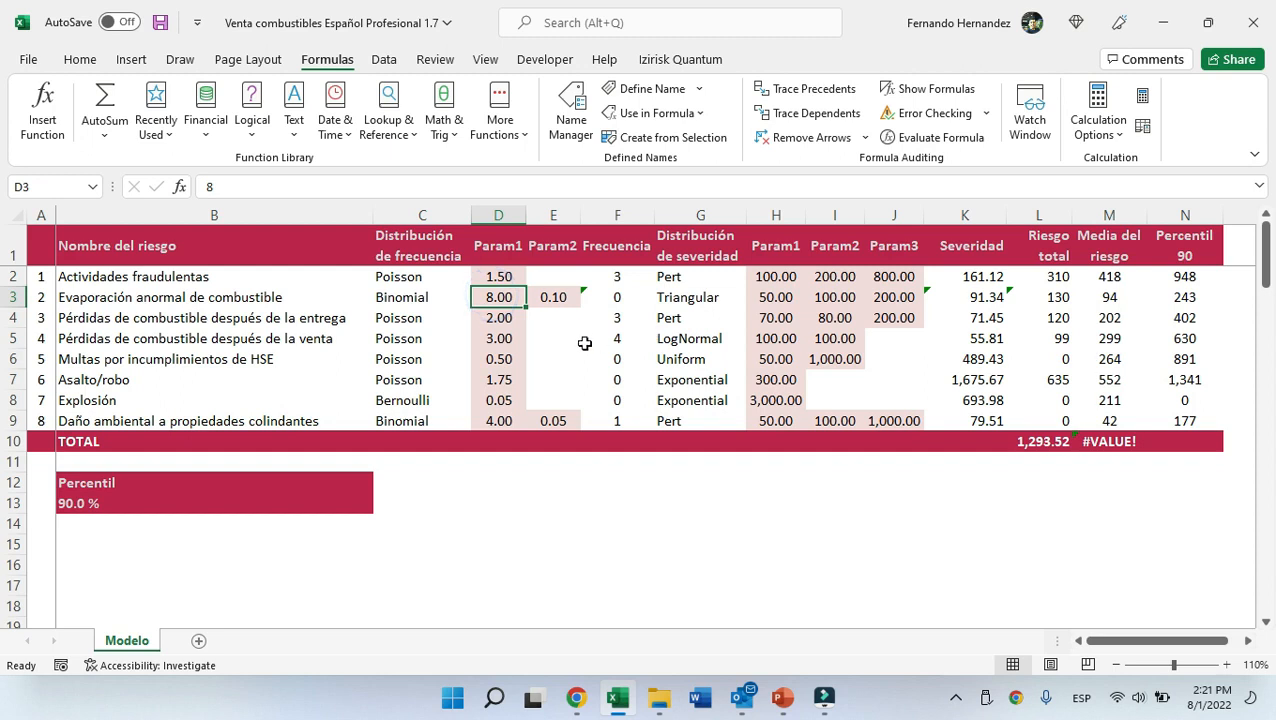
pyautogui.click(620, 298)
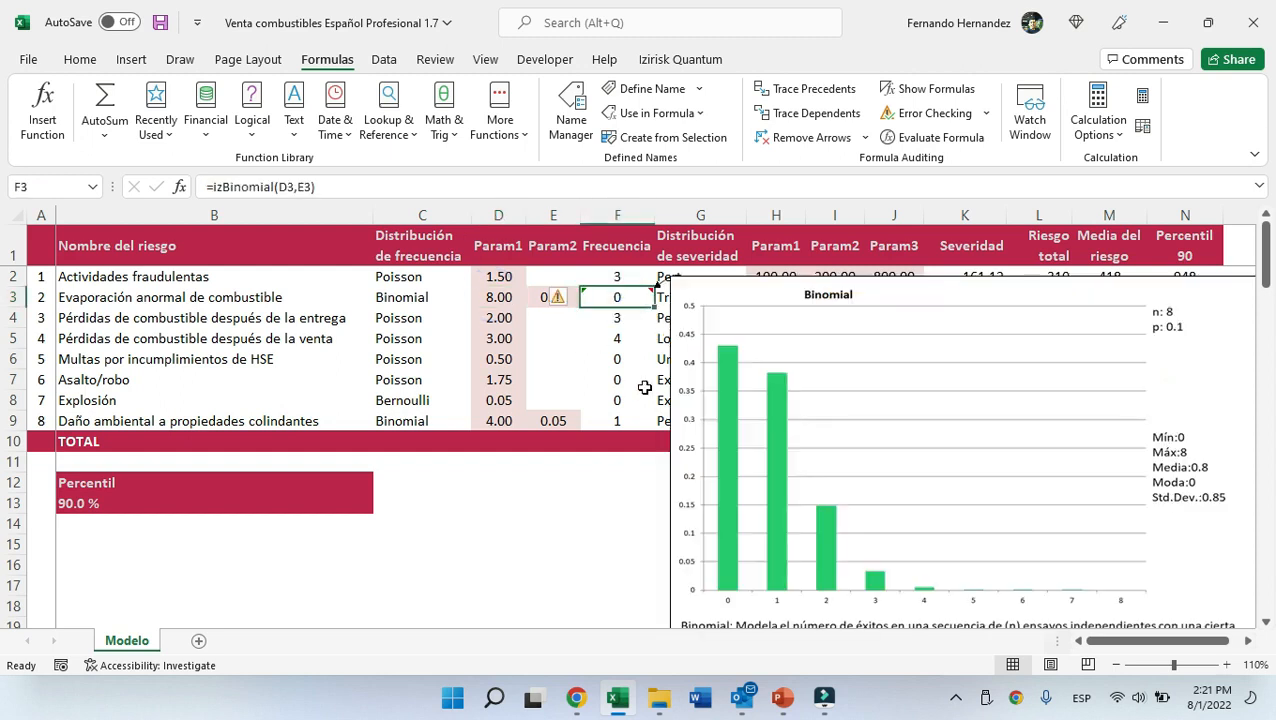
# Preview the frequency distribution charts of the third risk and of the Explosión risk's Bernoulli frequency.
pyautogui.click(614, 321)
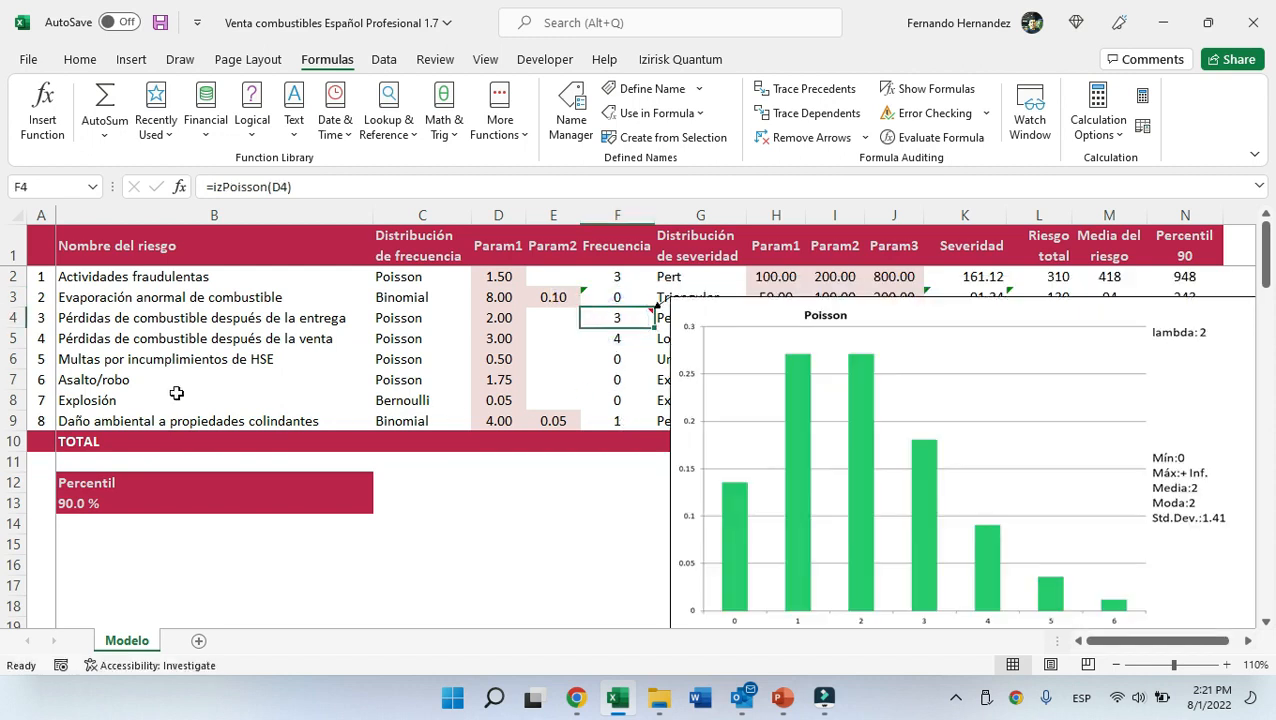
pyautogui.click(498, 400)
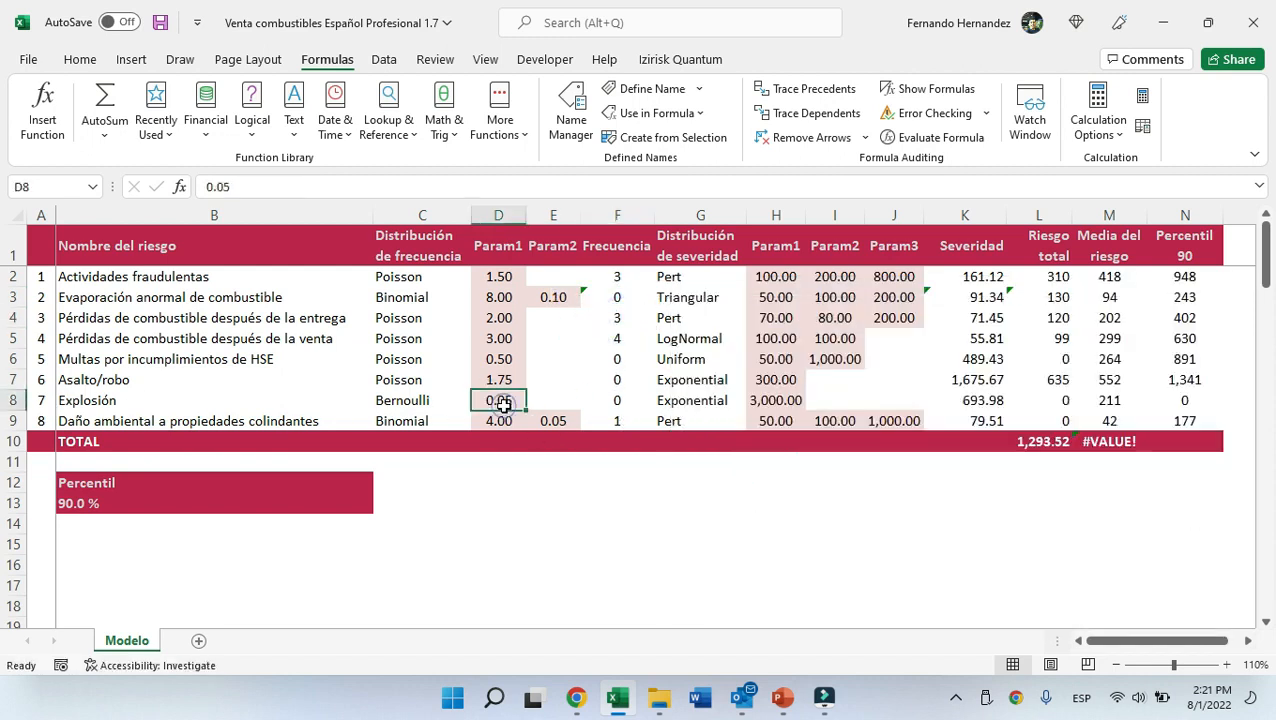
pyautogui.click(616, 400)
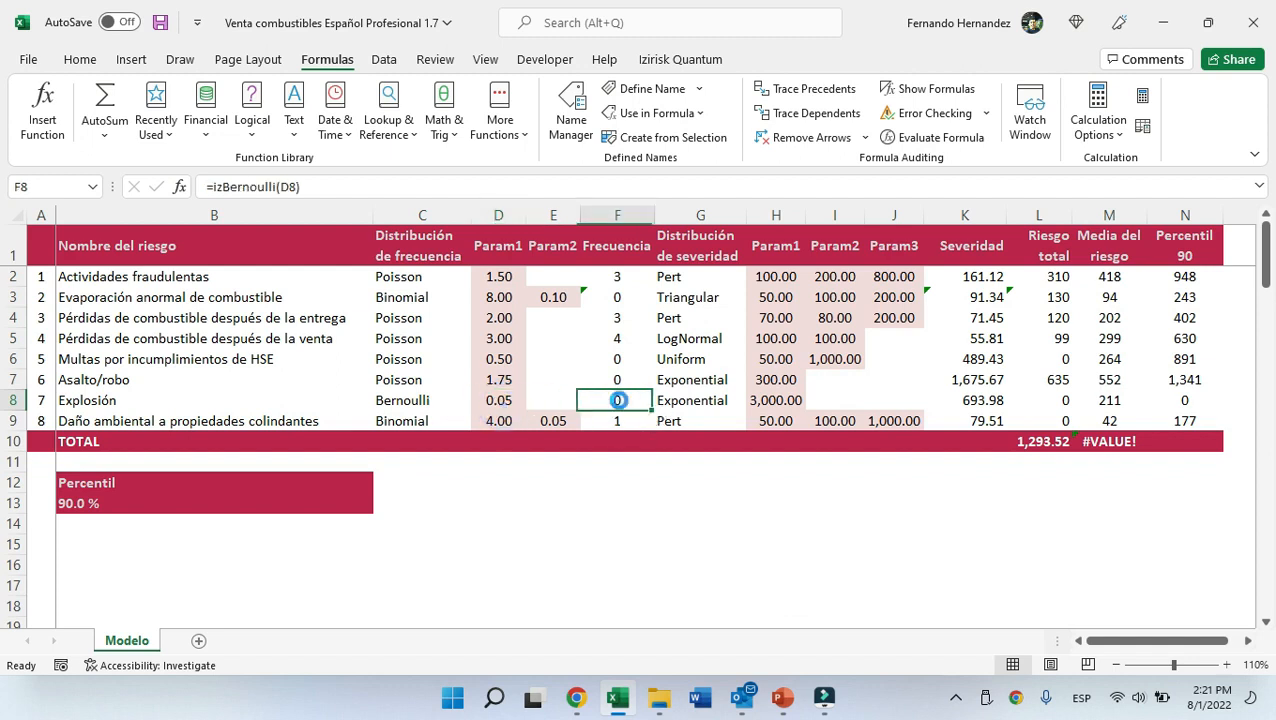
pyautogui.scroll(-2, 818, 483)
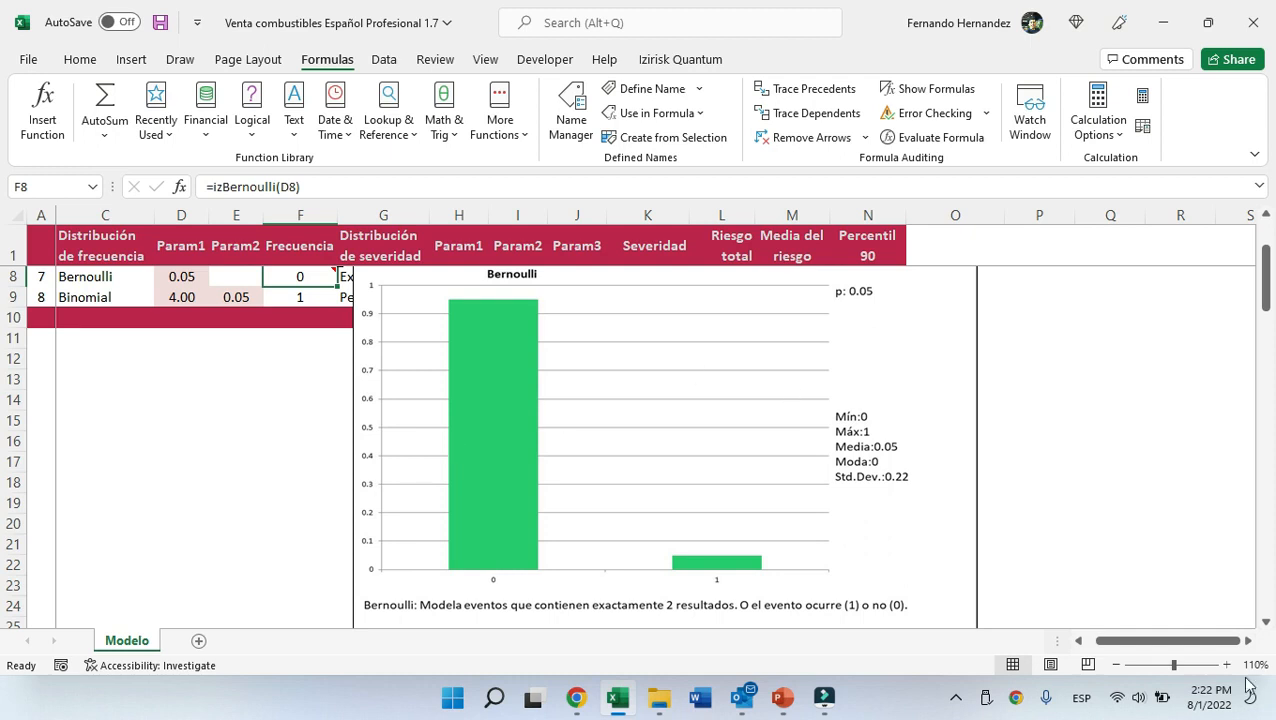
pyautogui.moveTo(1200, 641); pyautogui.dragTo(1188, 641)
pyautogui.scroll(2, 957, 483)
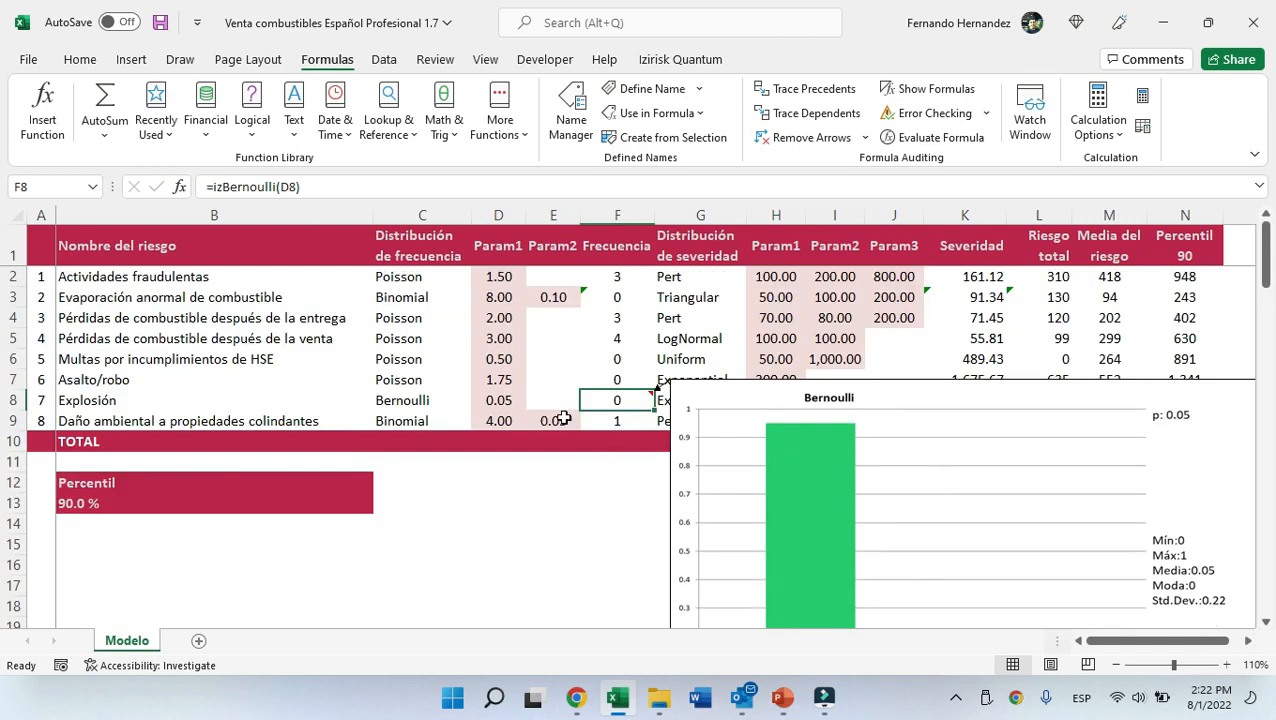
pyautogui.click(506, 401)
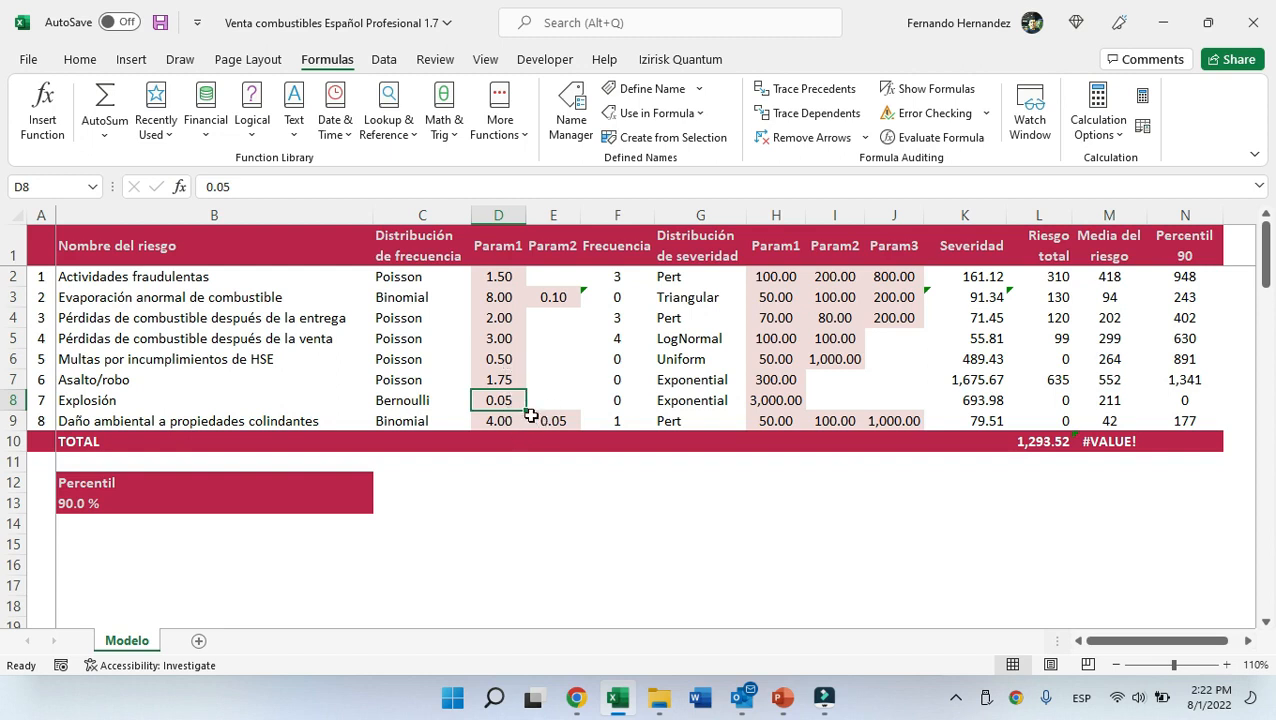
# Review the frequency and severity columns and the first risk's Pert severity parameters and chart.
pyautogui.click(608, 212)
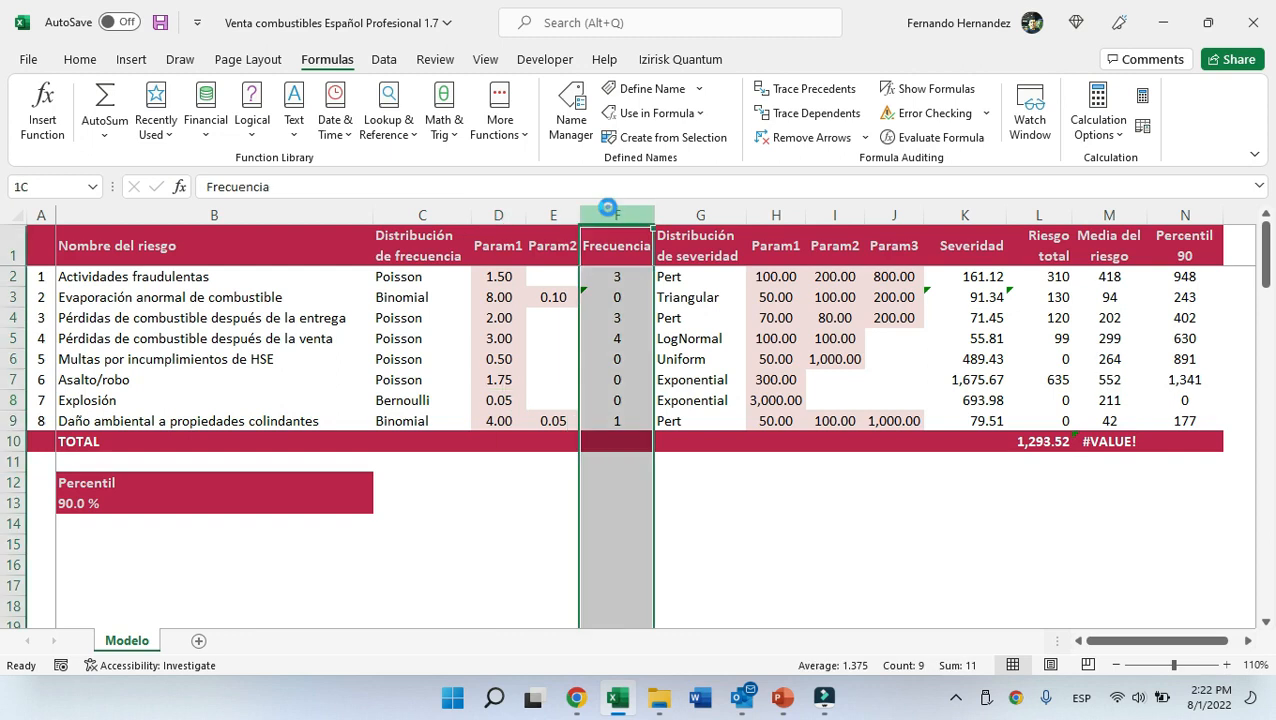
pyautogui.click(990, 212)
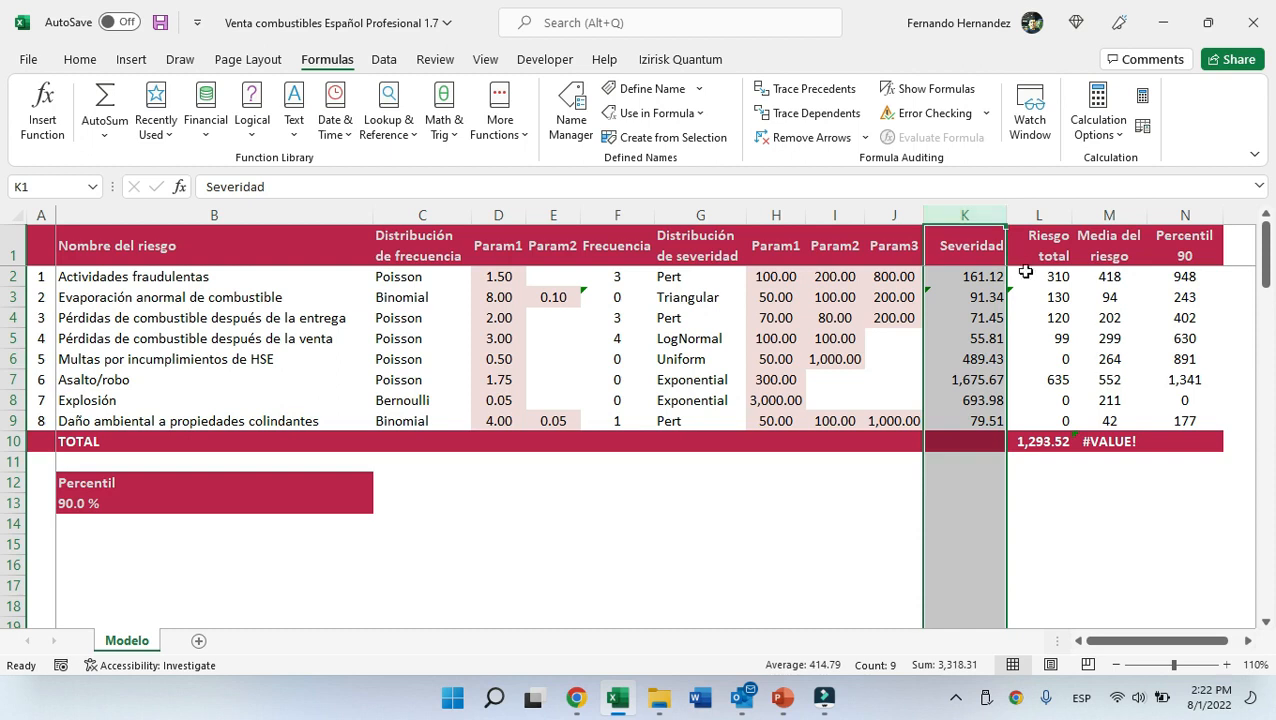
pyautogui.click(670, 282)
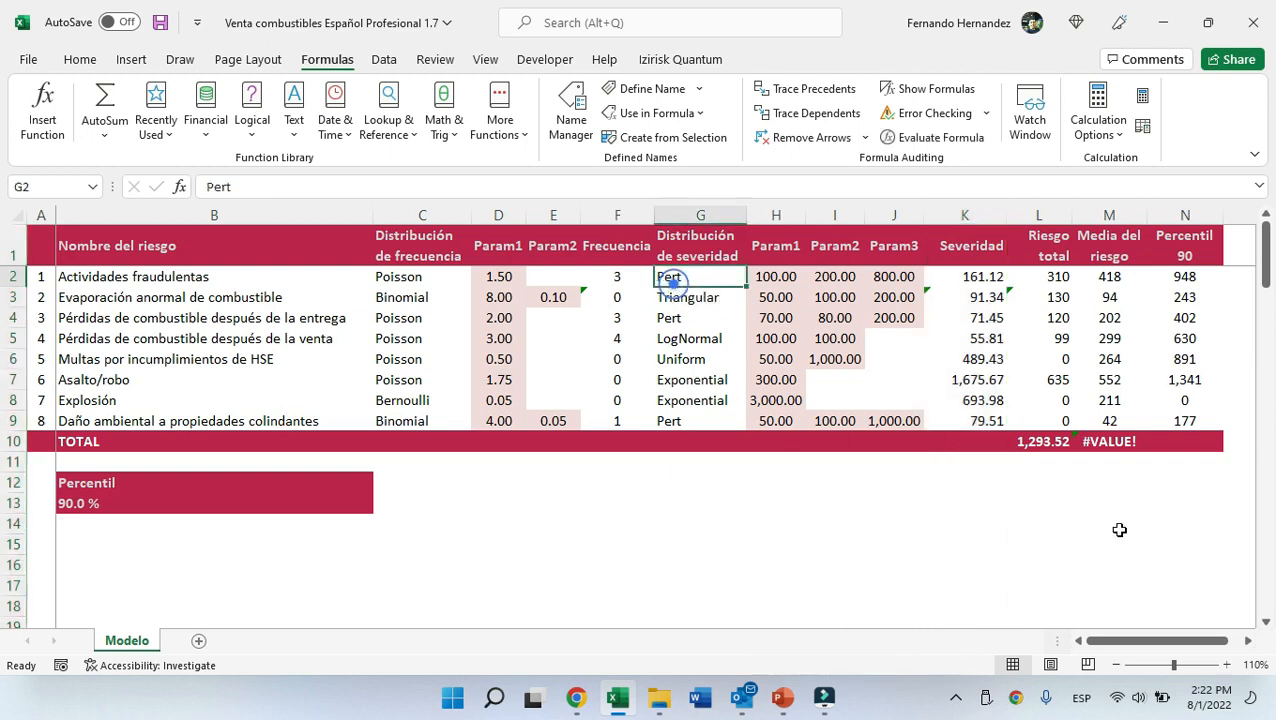
pyautogui.click(1248, 640)
pyautogui.click(1248, 640)
pyautogui.click(358, 277)
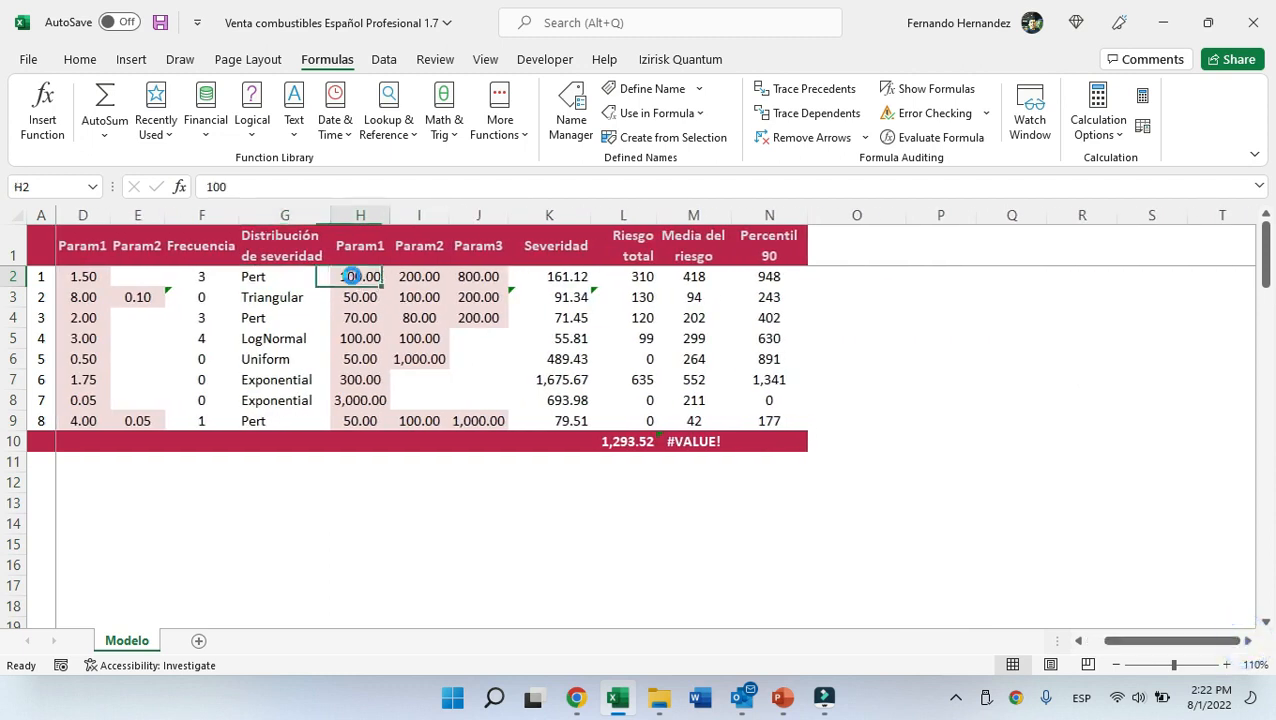
pyautogui.click(418, 278)
pyautogui.click(486, 277)
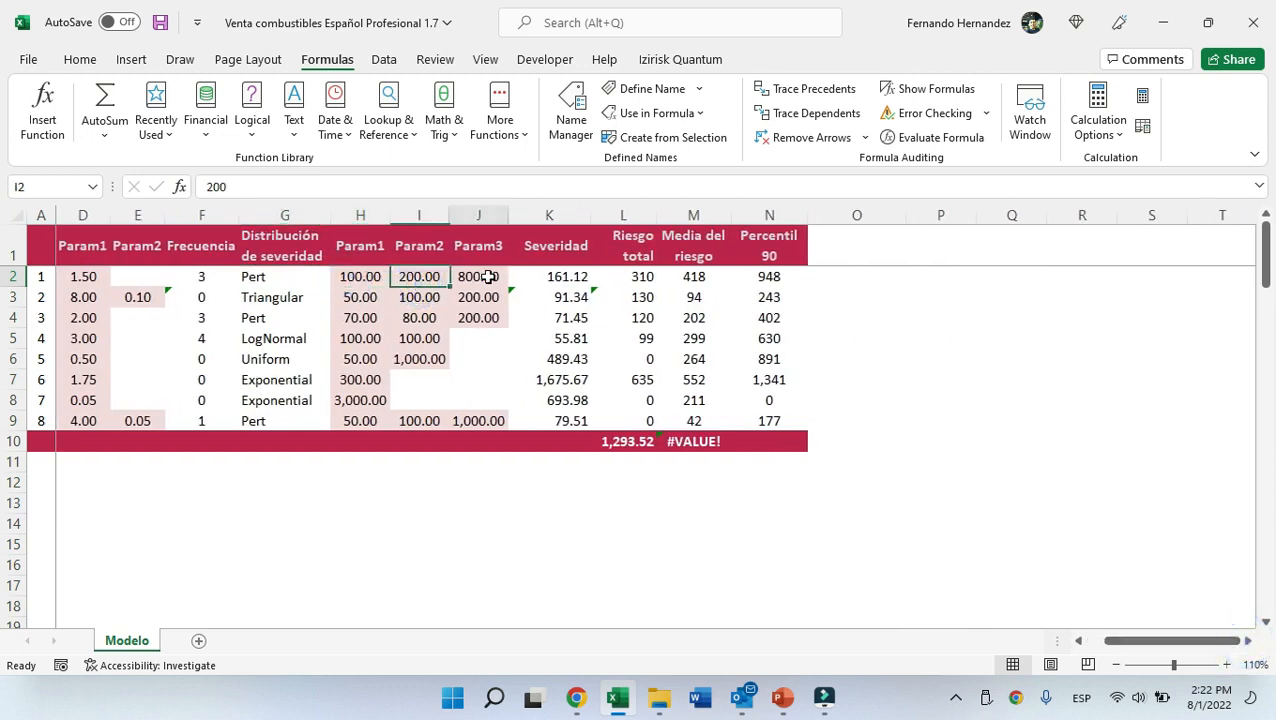
pyautogui.click(570, 277)
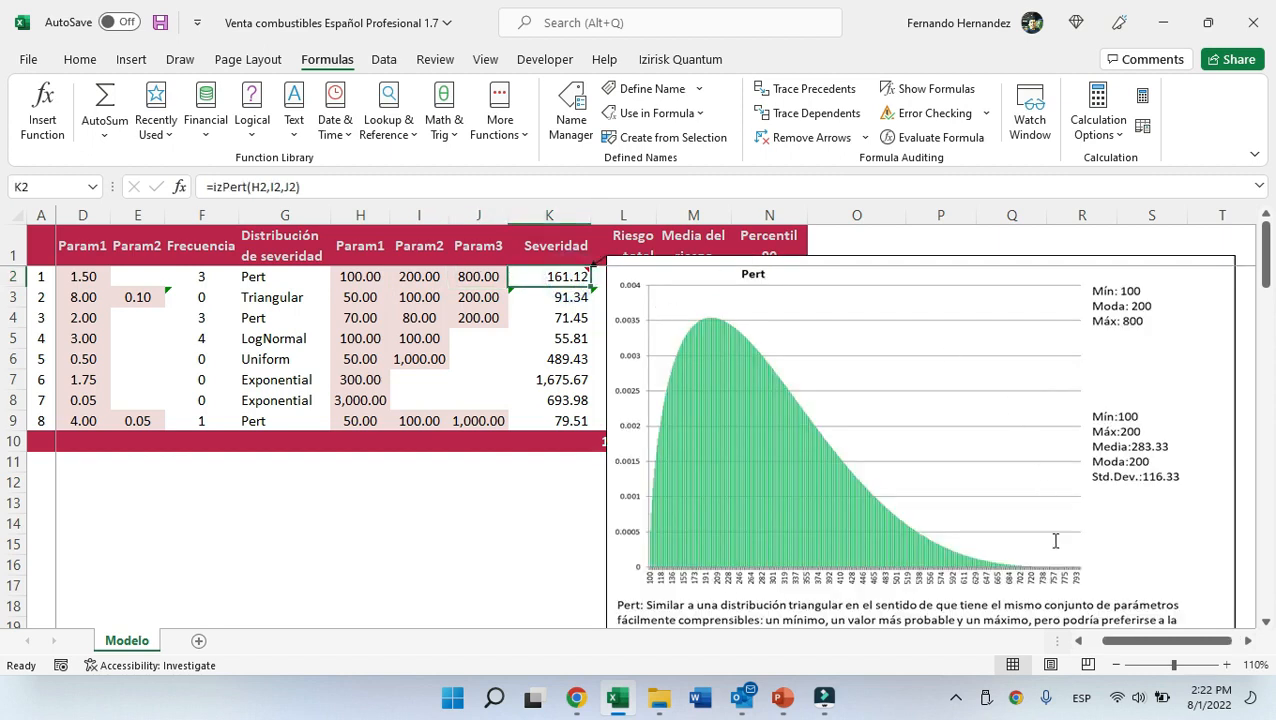
# Preview the Triangular, LogNormal and Exponential severity charts of the other risks, then return to the sheet's start.
pyautogui.click(570, 298)
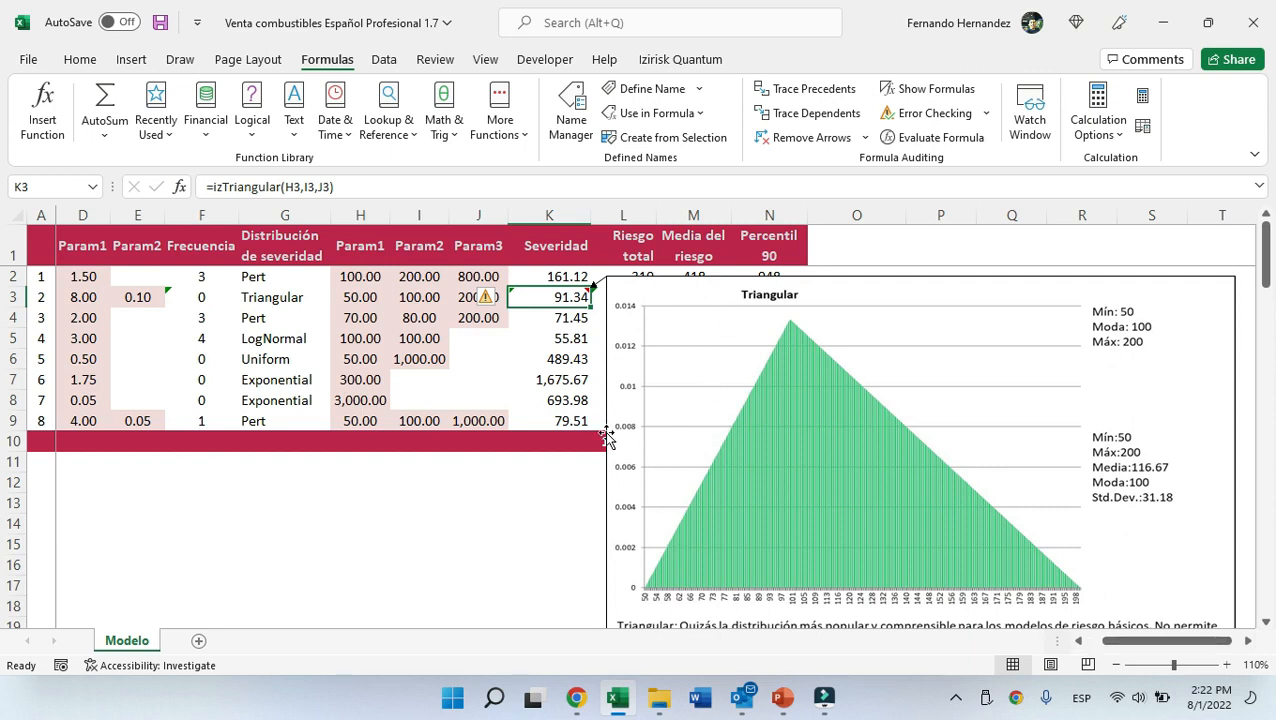
pyautogui.click(567, 340)
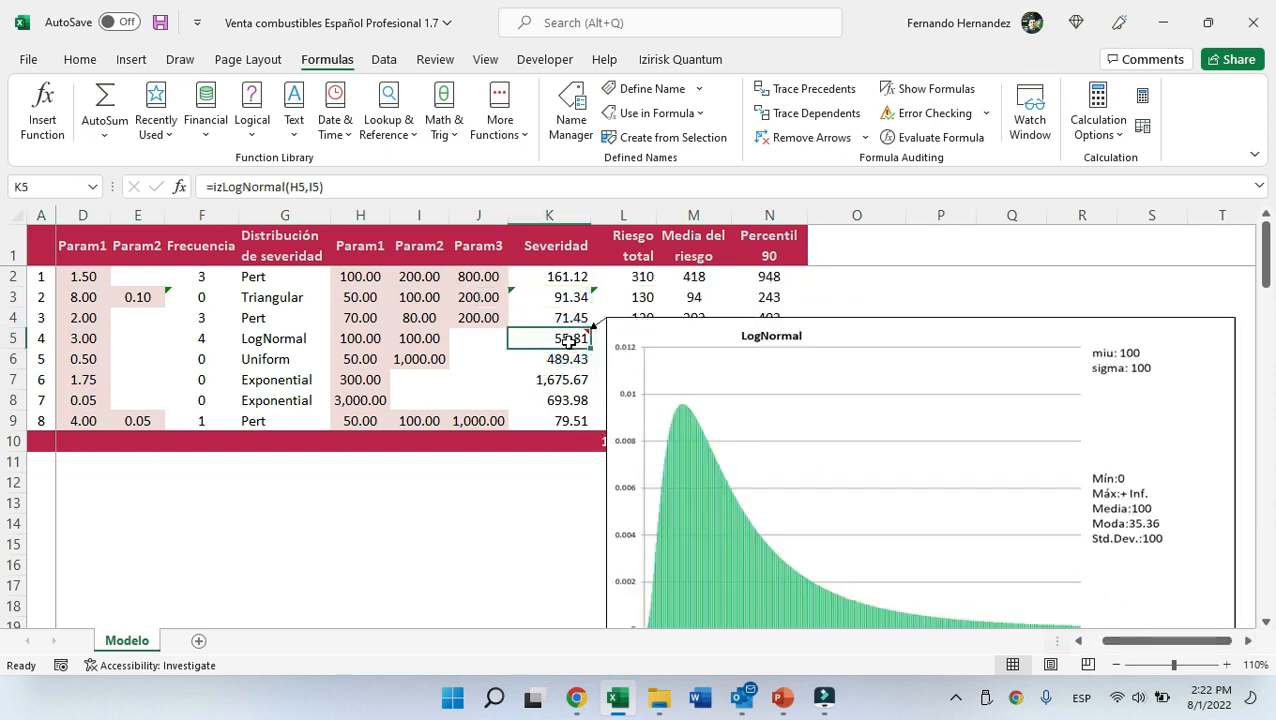
pyautogui.scroll(-1, 796, 471)
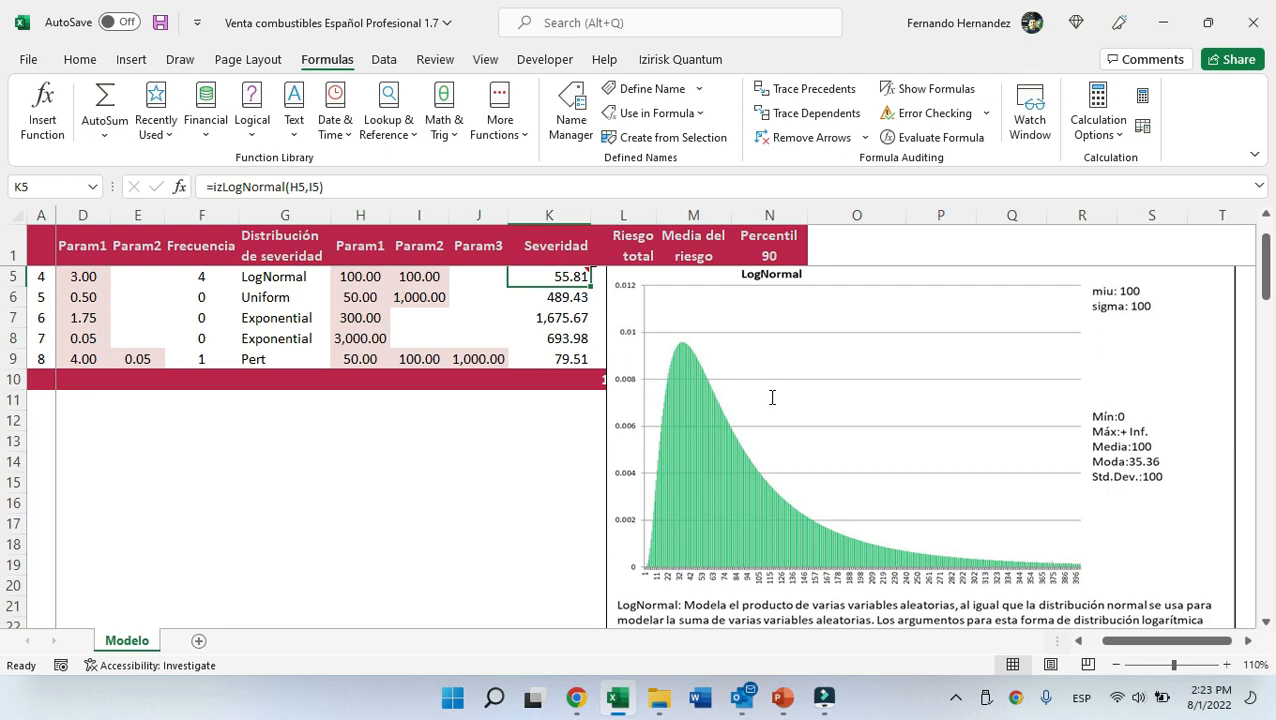
pyautogui.click(575, 317)
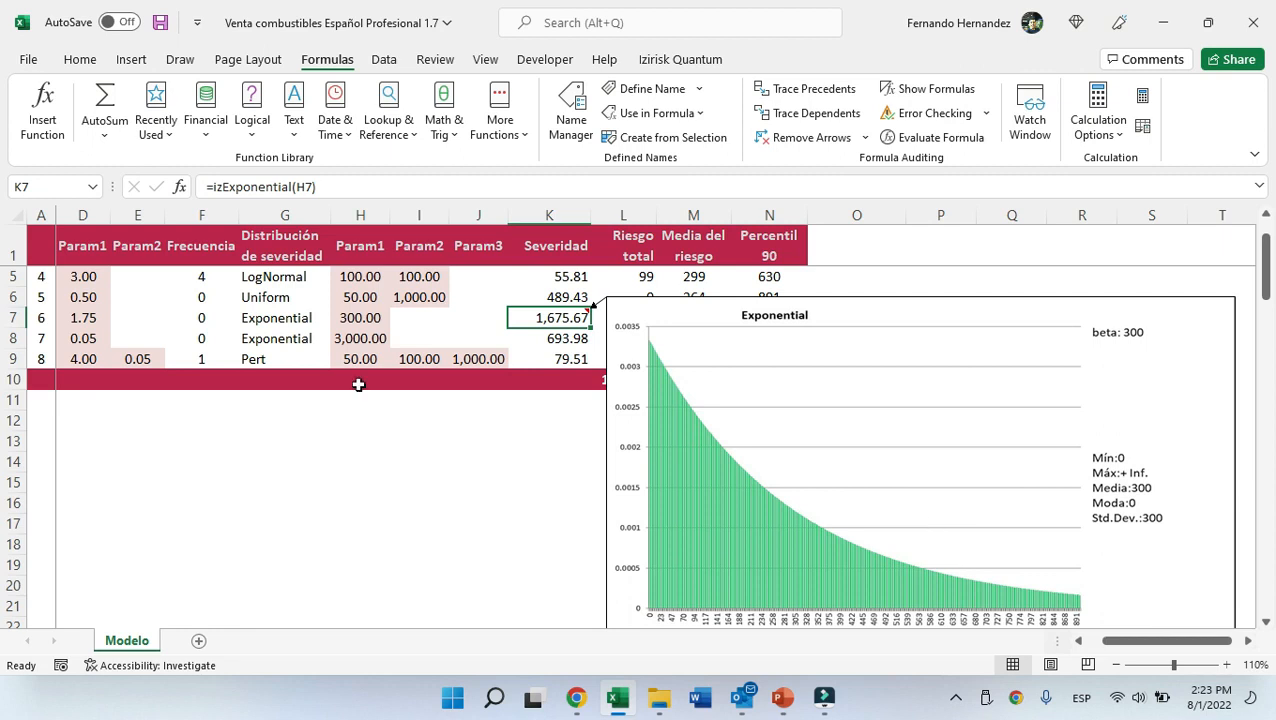
pyautogui.click(288, 319)
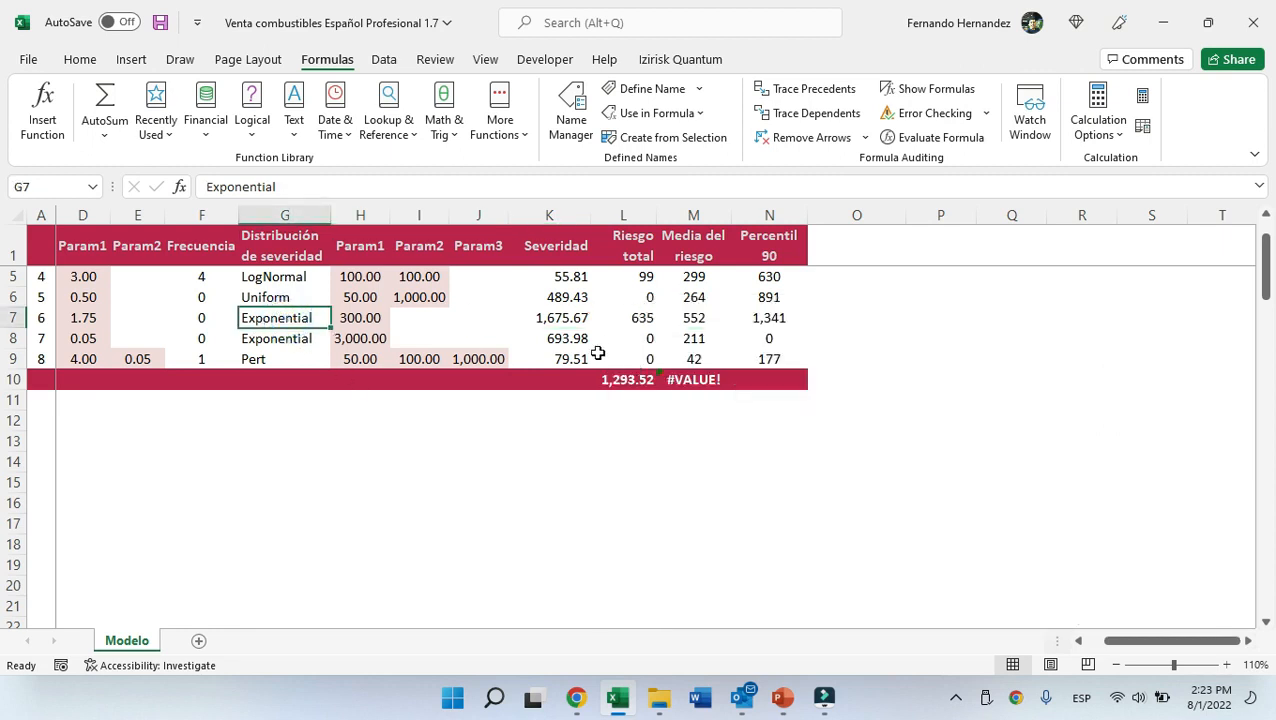
pyautogui.scroll(1, 605, 342)
pyautogui.hotkey('ctrl', 'Home')
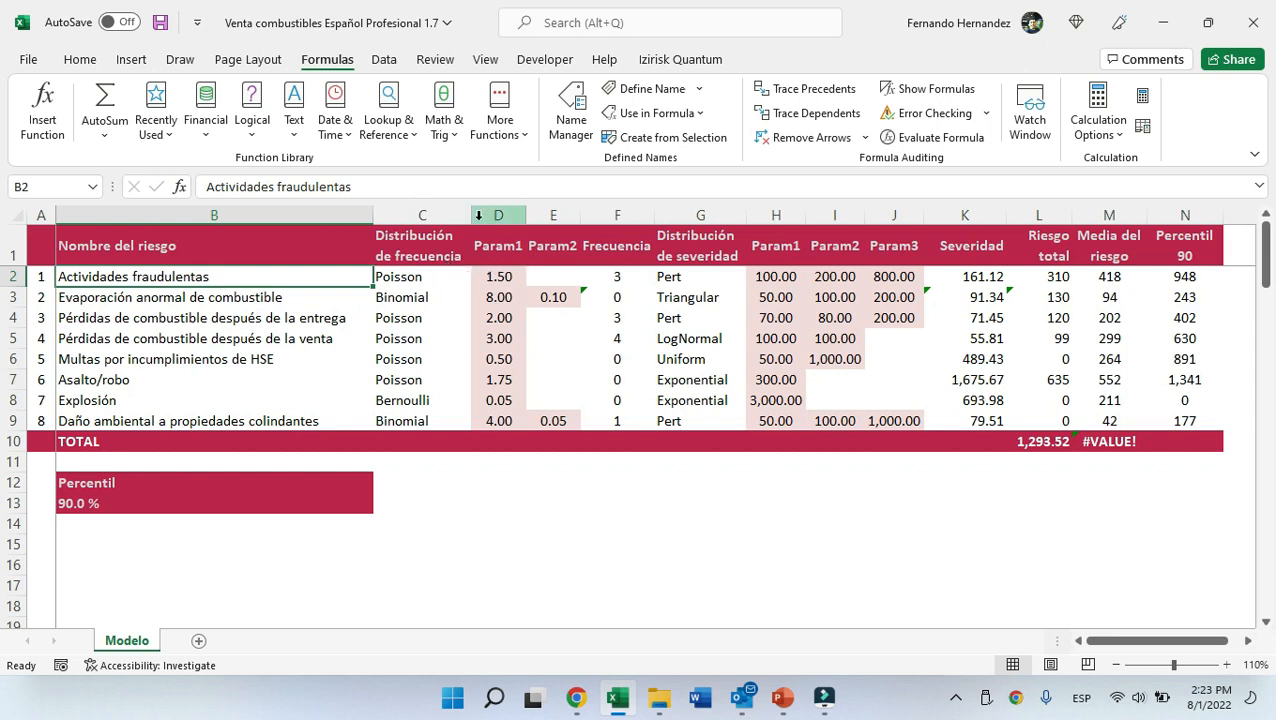
# Inspect the first risk's total risk formula and its attached Poisson and Pert distribution charts.
pyautogui.click(638, 205)
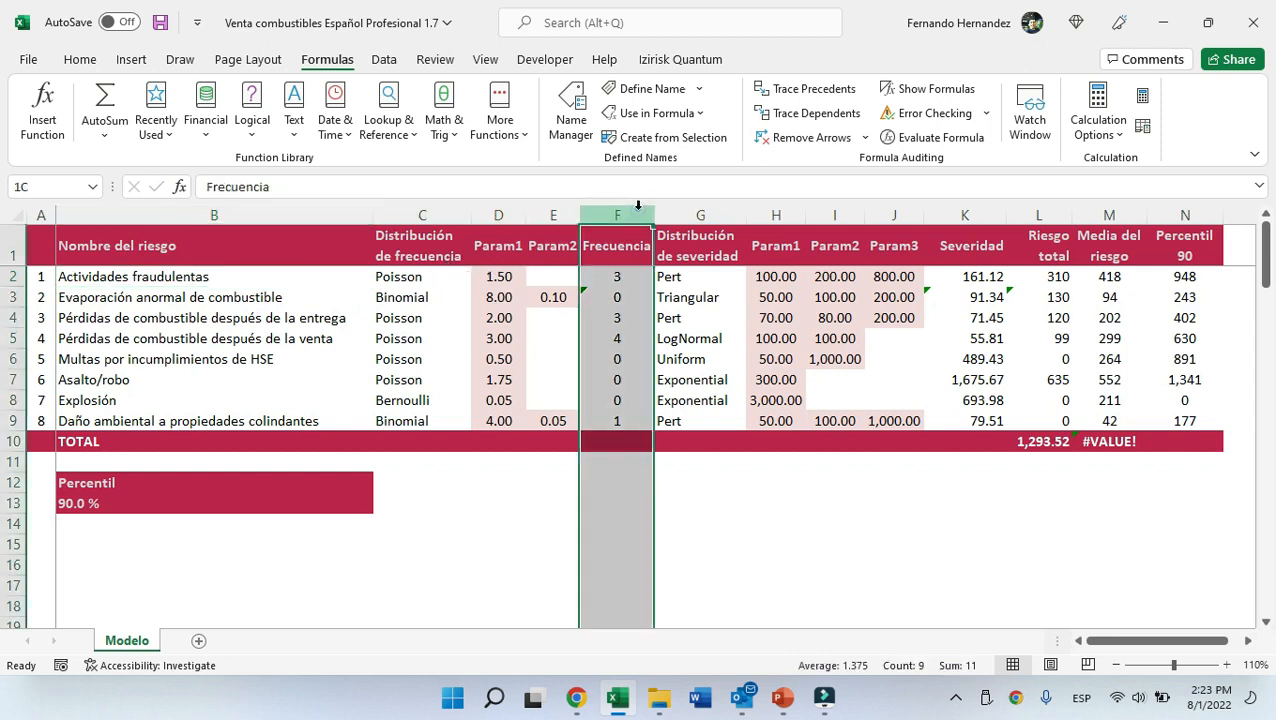
pyautogui.click(977, 209)
pyautogui.click(1050, 228)
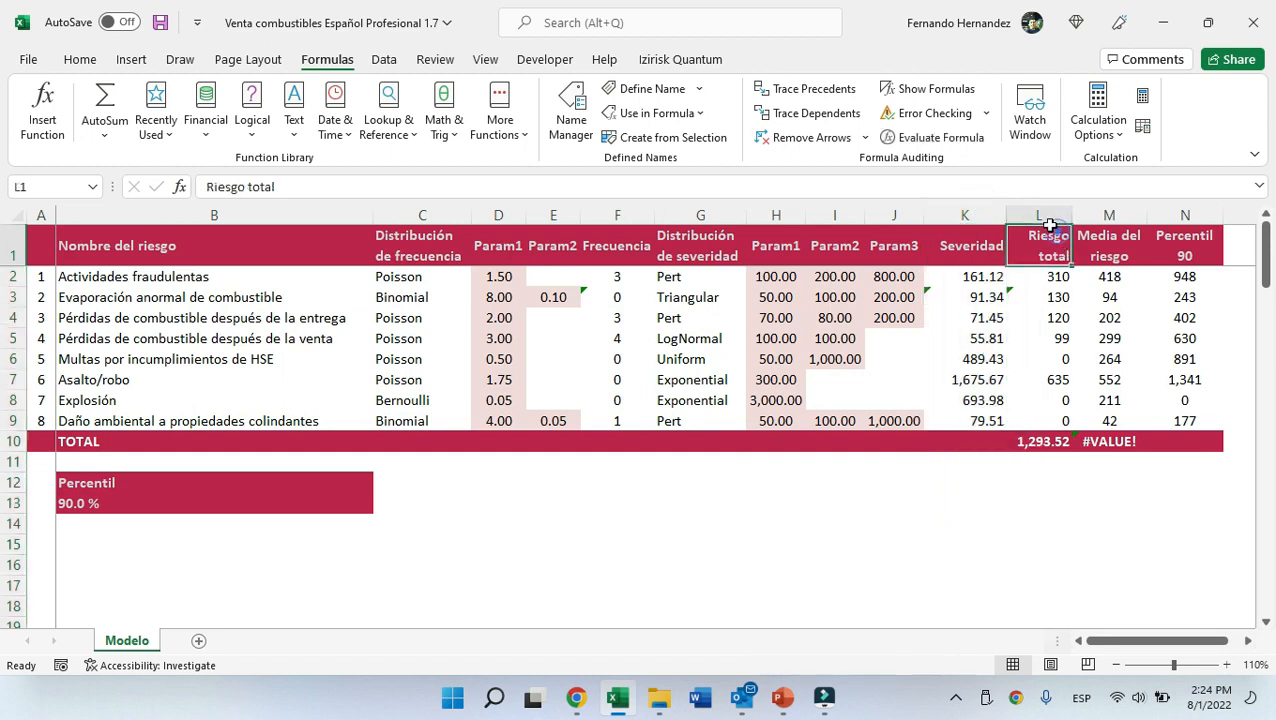
pyautogui.click(1060, 276)
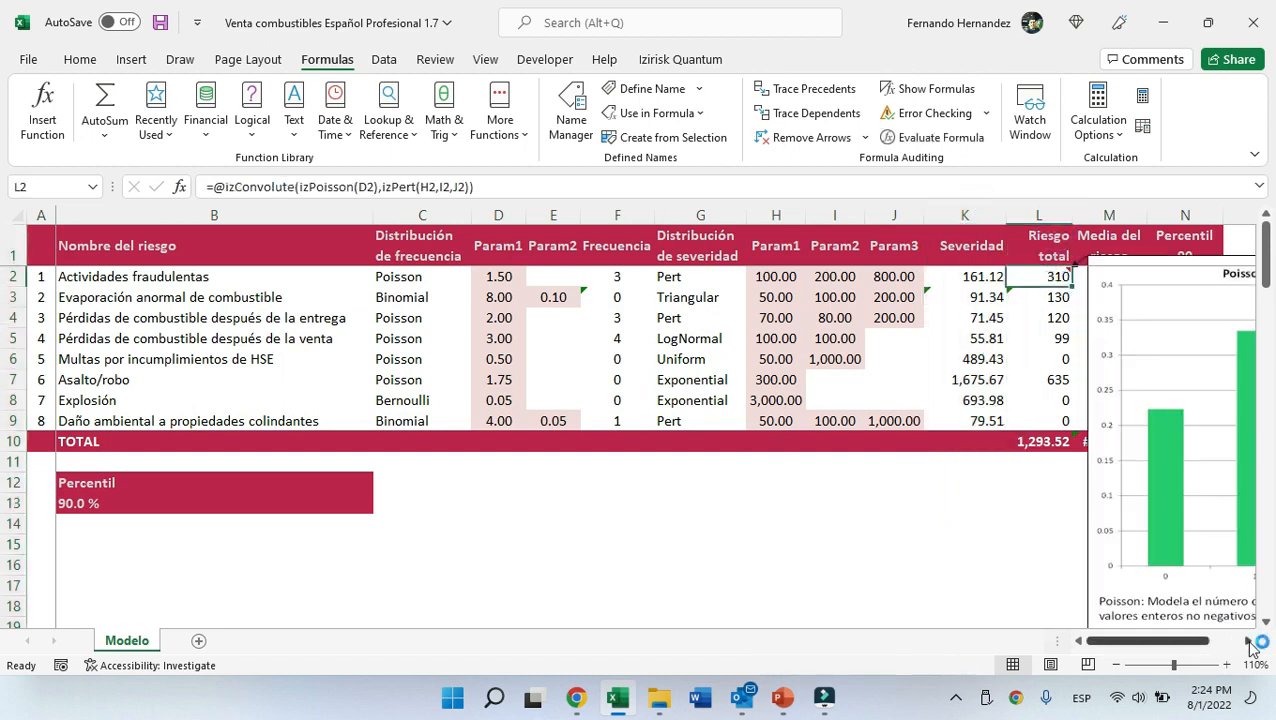
pyautogui.click(1249, 642)
pyautogui.click(1249, 642)
pyautogui.click(1249, 642)
pyautogui.click(1249, 642)
pyautogui.click(1249, 642)
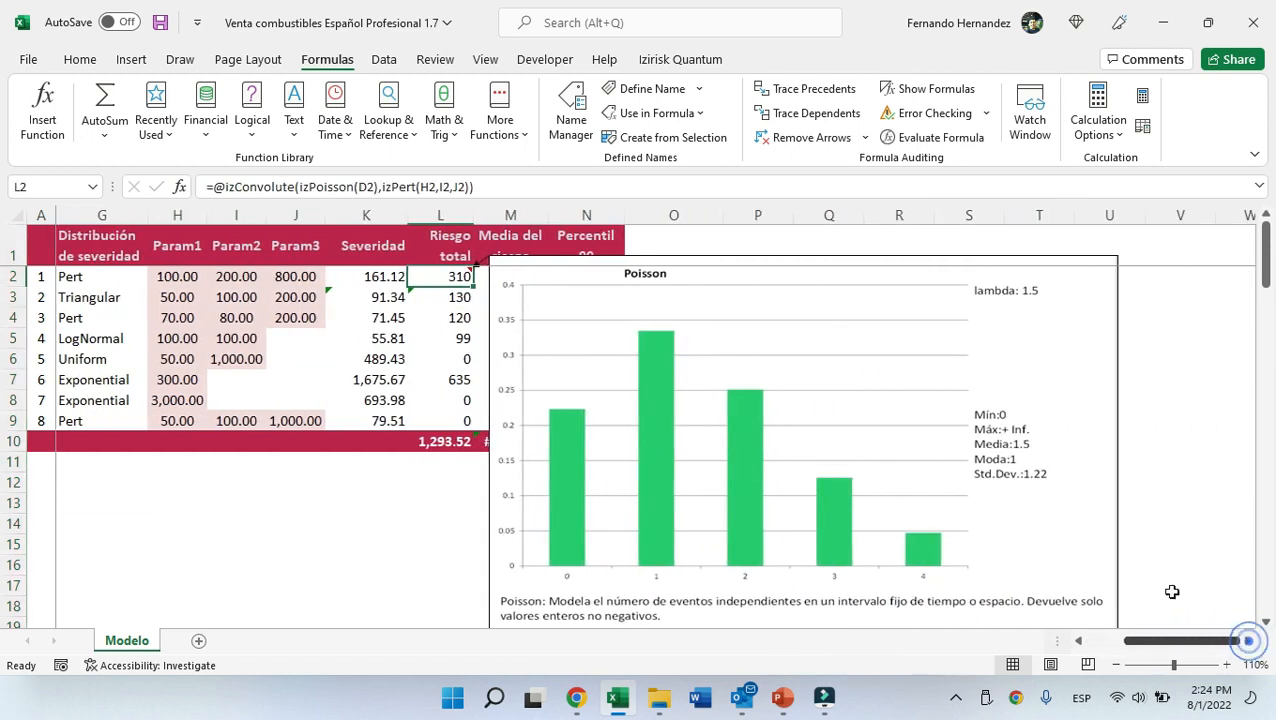
pyautogui.scroll(-6, 701, 360)
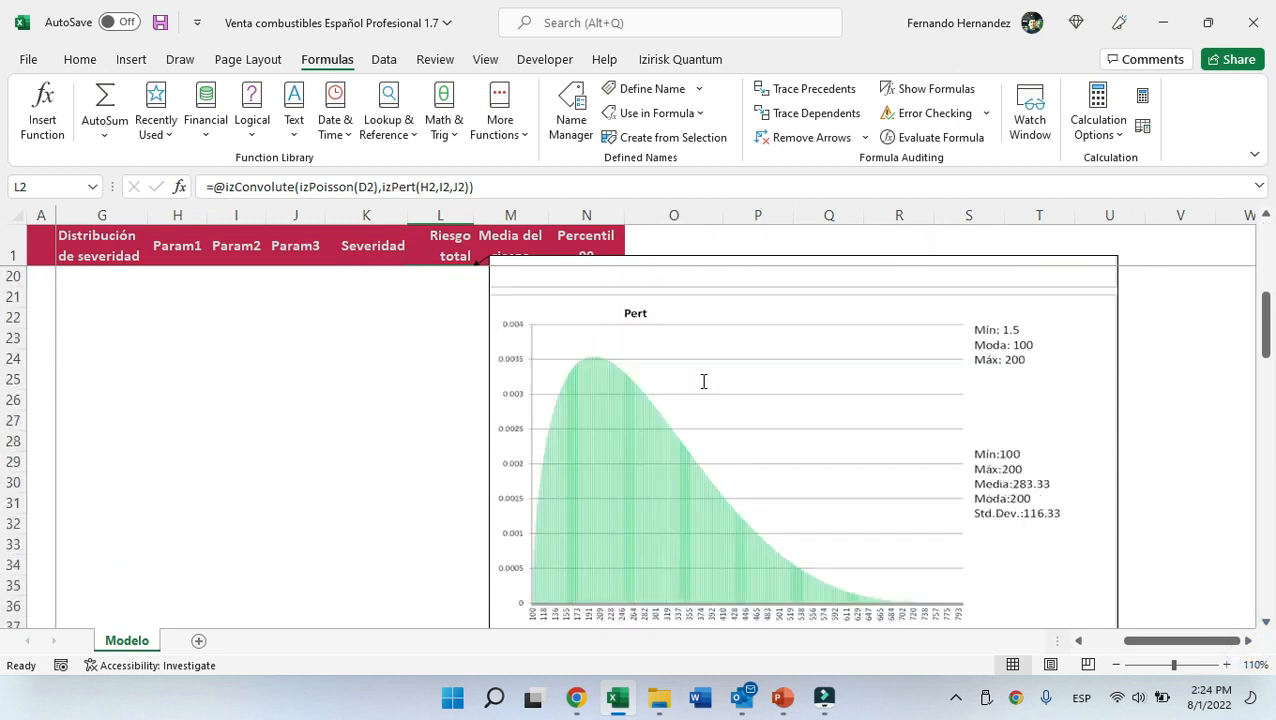
pyautogui.scroll(6, 702, 382)
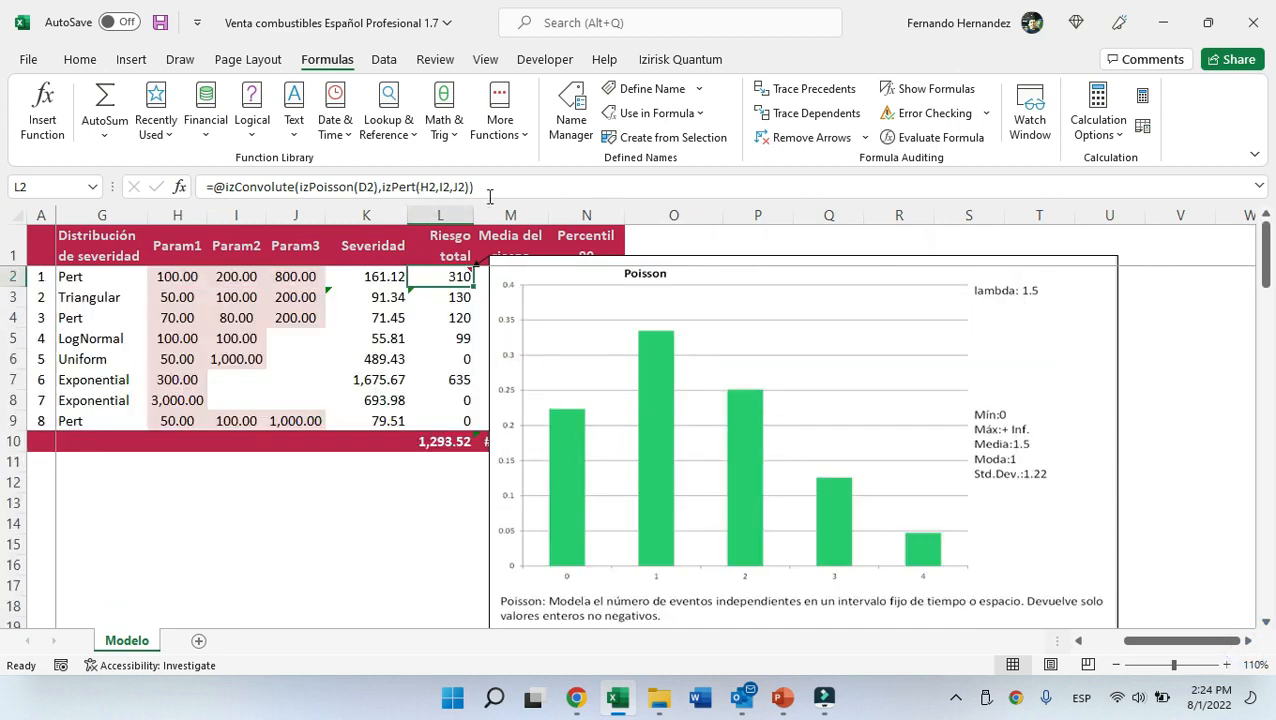
# Examine the izPoisson and izPert arguments inside the first risk's izConvolute total risk formula without changing it.
pyautogui.click(408, 187)
pyautogui.tripleClick(500, 187)
pyautogui.moveTo(222, 187); pyautogui.dragTo(378, 188)
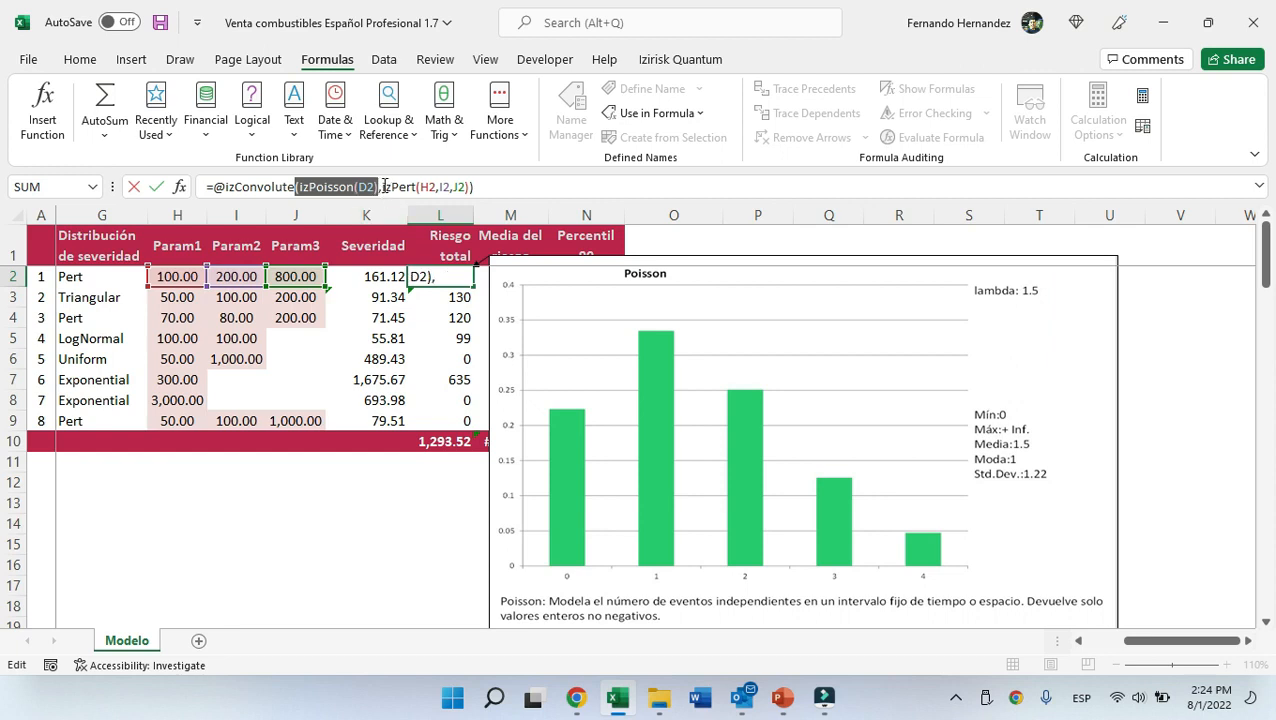
pyautogui.moveTo(379, 187); pyautogui.dragTo(298, 188)
pyautogui.moveTo(382, 187); pyautogui.dragTo(486, 191)
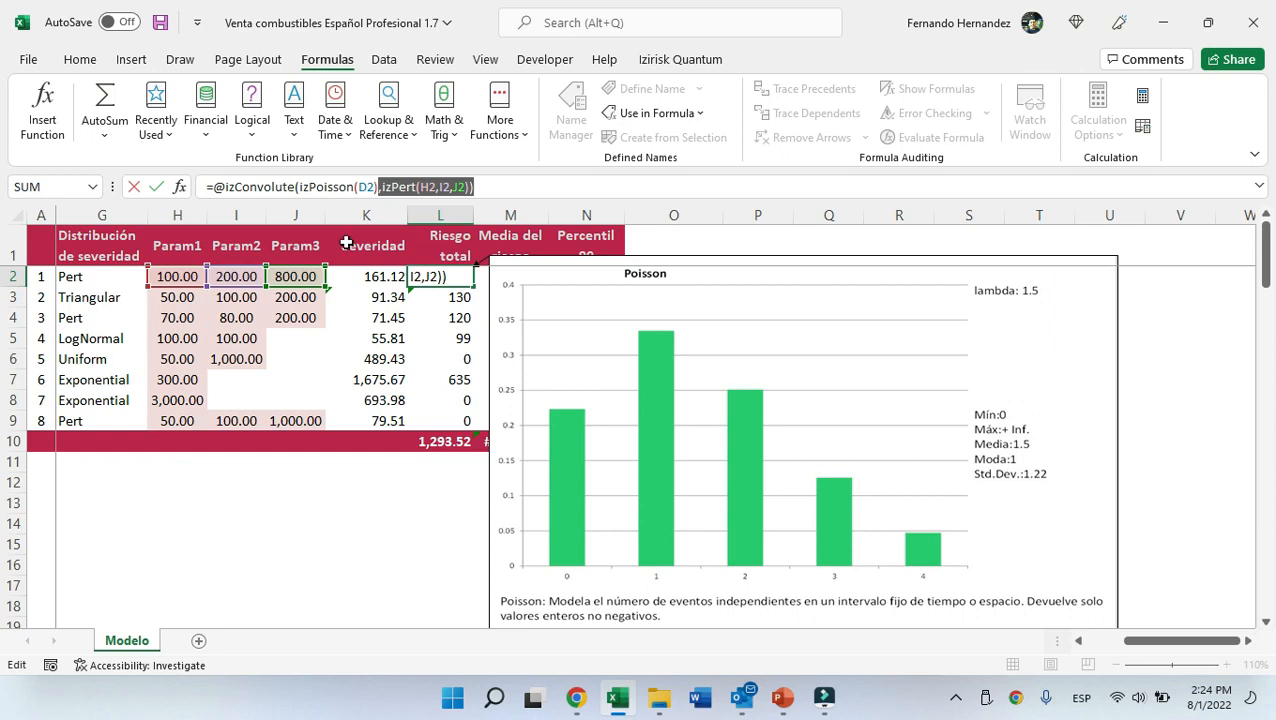
pyautogui.moveTo(298, 188); pyautogui.dragTo(376, 194)
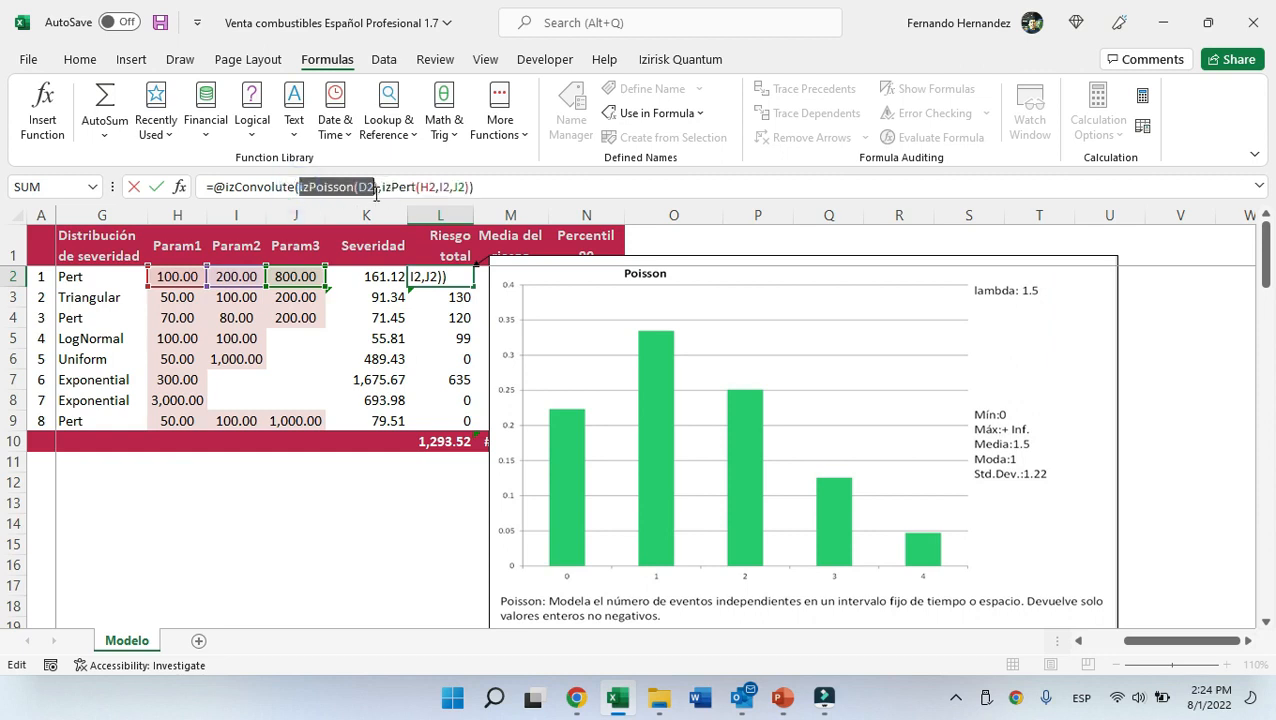
pyautogui.press('Escape')
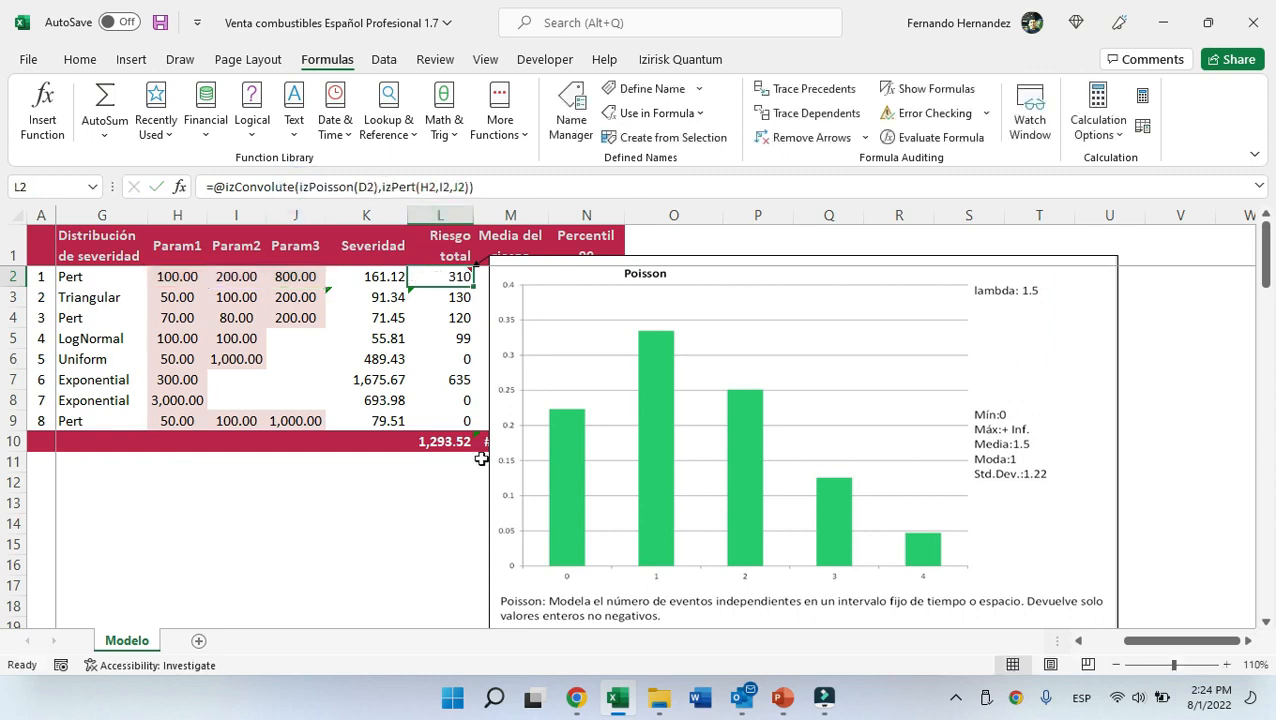
# Recalculate the workbook repeatedly to resample the simulated severities and total risks.
pyautogui.click(1141, 97)
pyautogui.click(1141, 97)
pyautogui.click(1141, 97)
pyautogui.click(1141, 97)
pyautogui.click(1141, 97)
pyautogui.click(1141, 97)
pyautogui.click(1141, 97)
pyautogui.click(1141, 97)
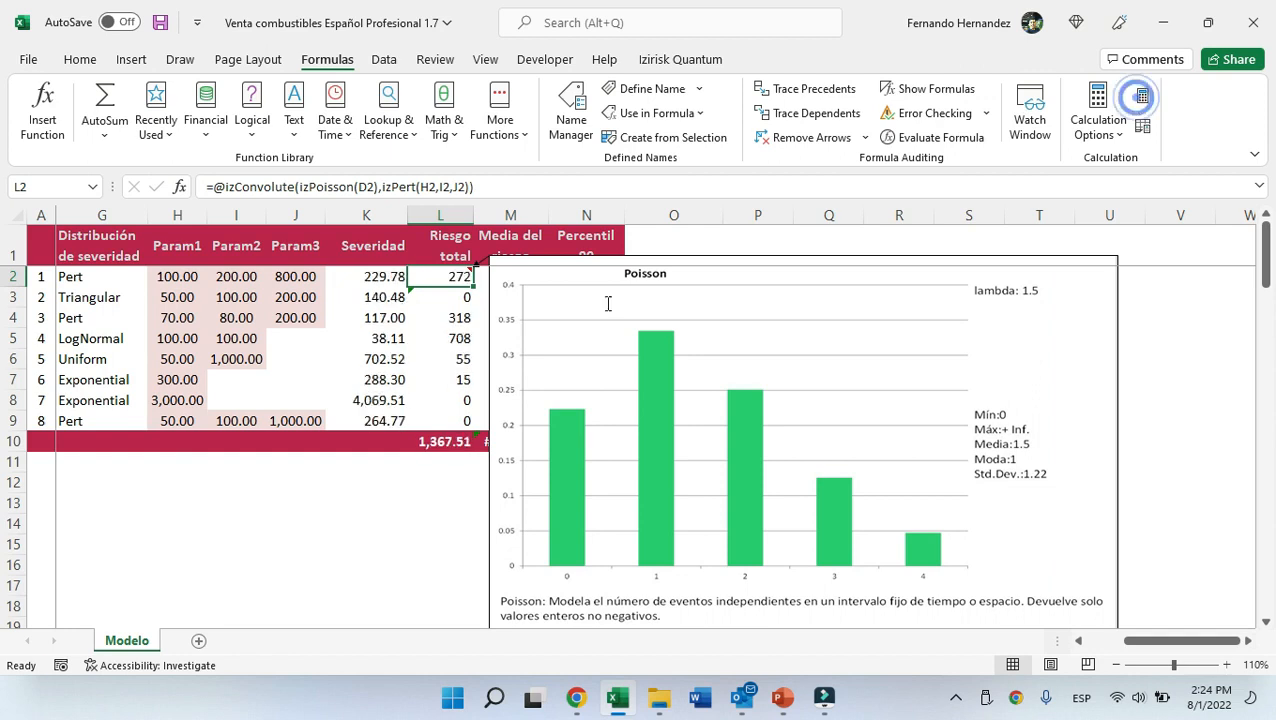
# Inspect the SUM formula of the total risk cell and return to the top of the sheet.
pyautogui.click(456, 443)
pyautogui.press('F2')
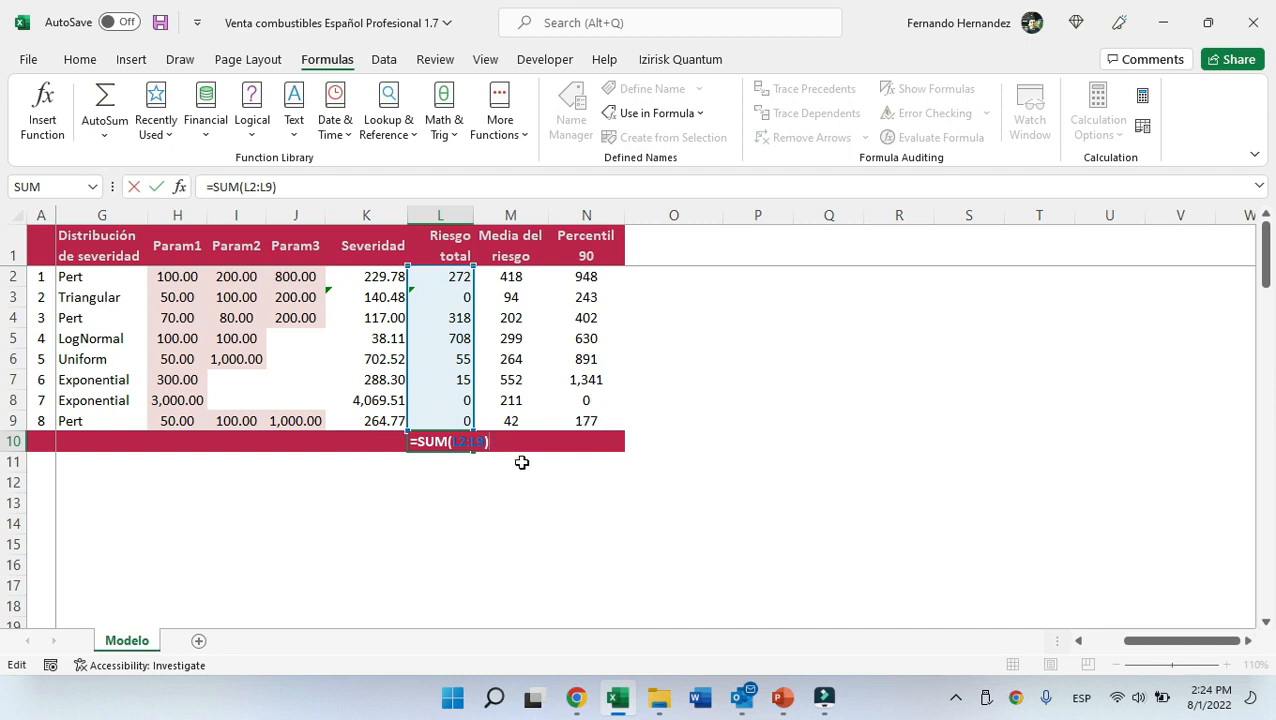
pyautogui.press('Escape')
pyautogui.hotkey('ctrl', 'Home')
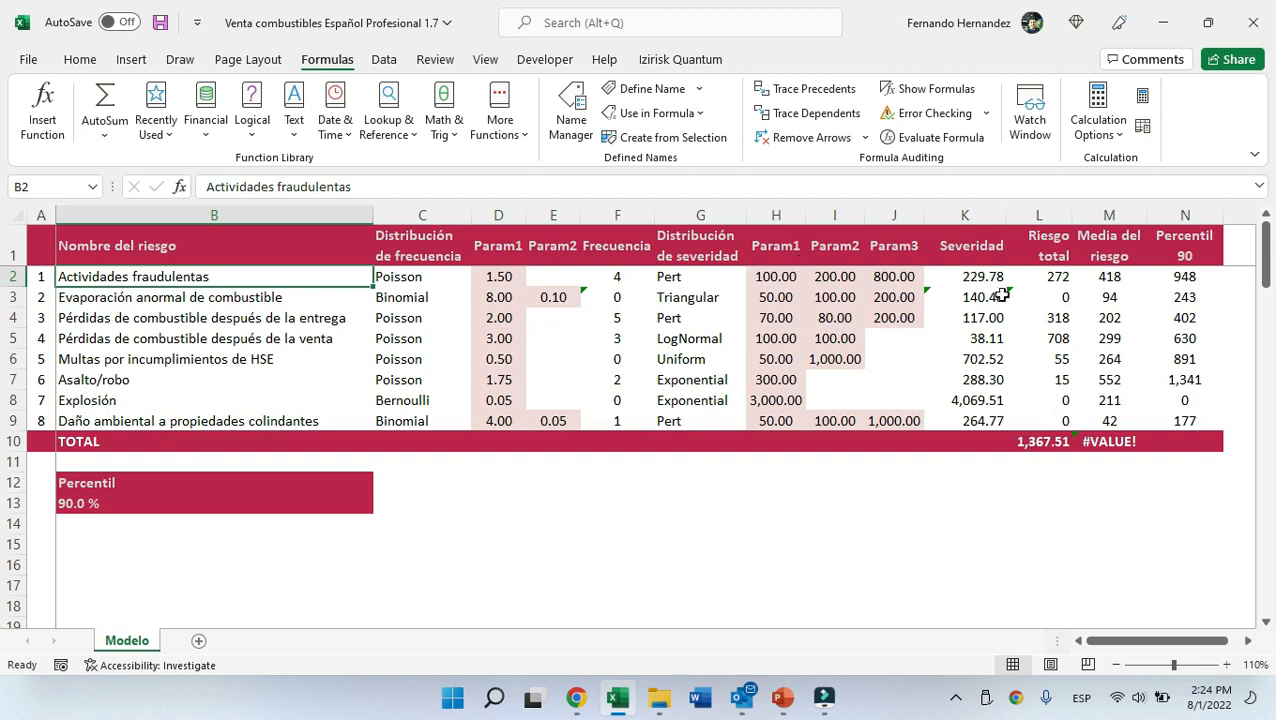
# Select the eight risks' total risk cells and open the Izirisk Quantum input definition dialog.
pyautogui.moveTo(1052, 254); pyautogui.dragTo(1072, 342)
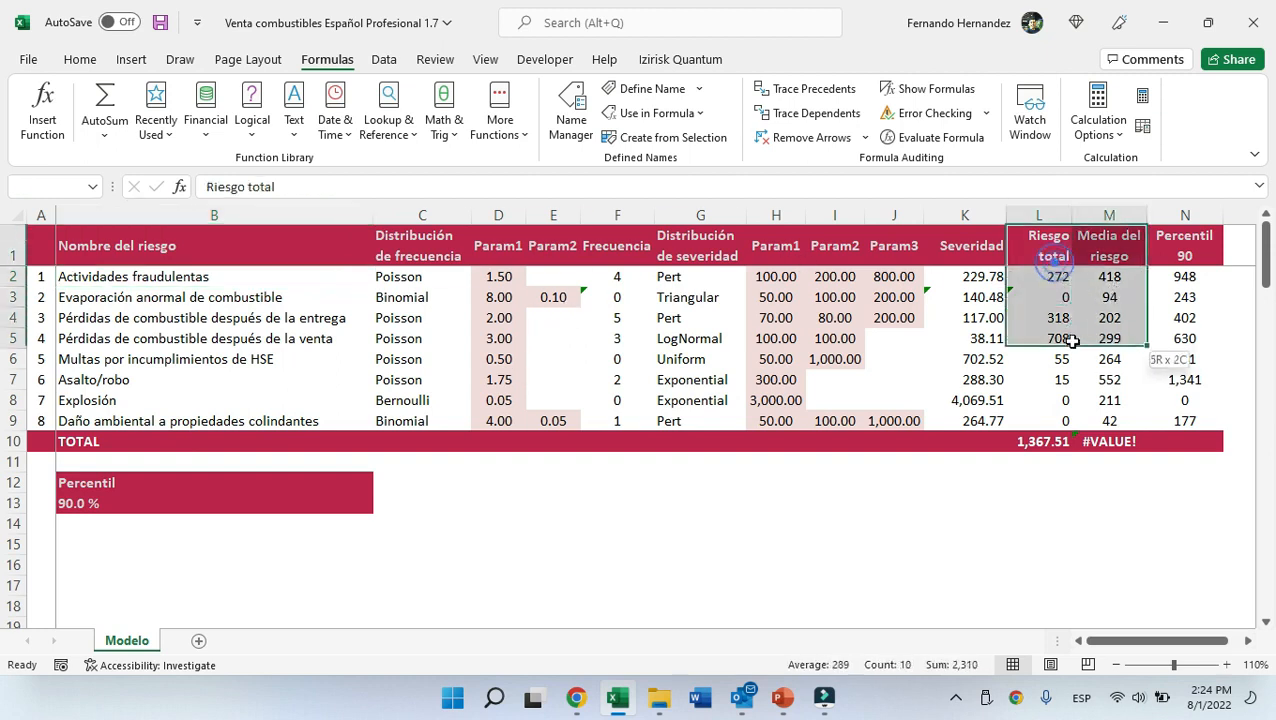
pyautogui.moveTo(1055, 274); pyautogui.dragTo(1066, 424)
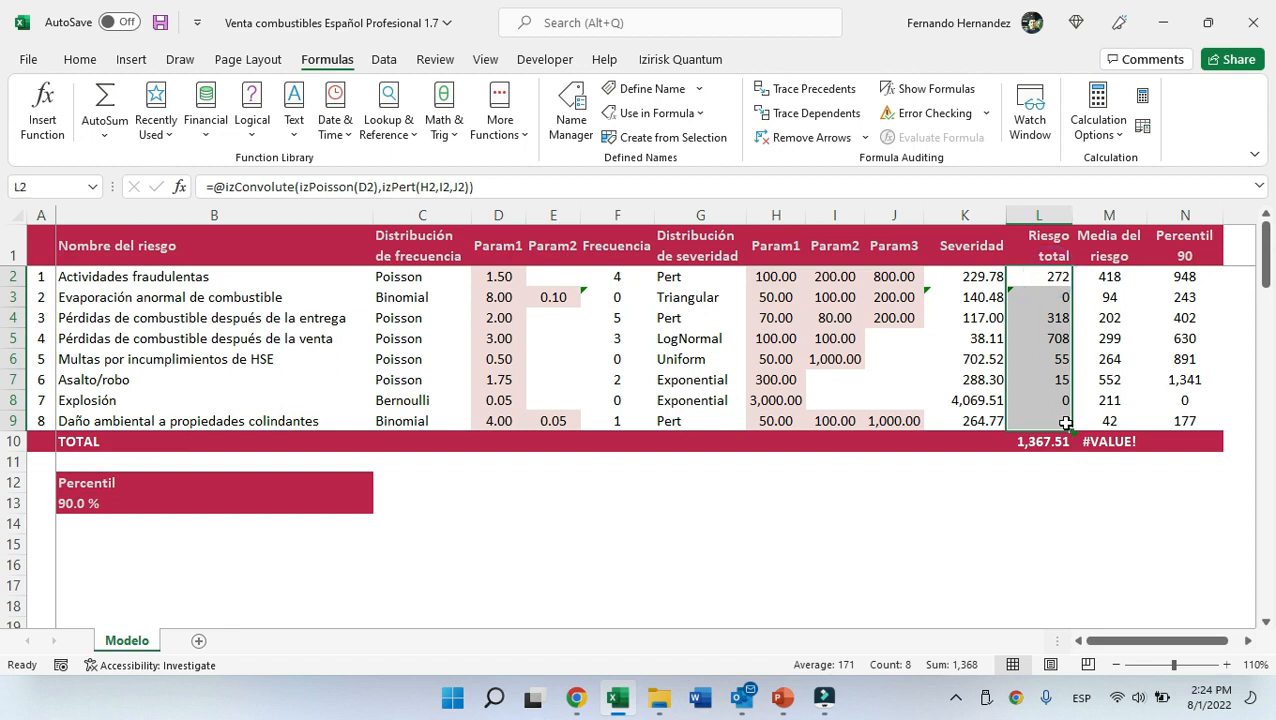
pyautogui.click(686, 61)
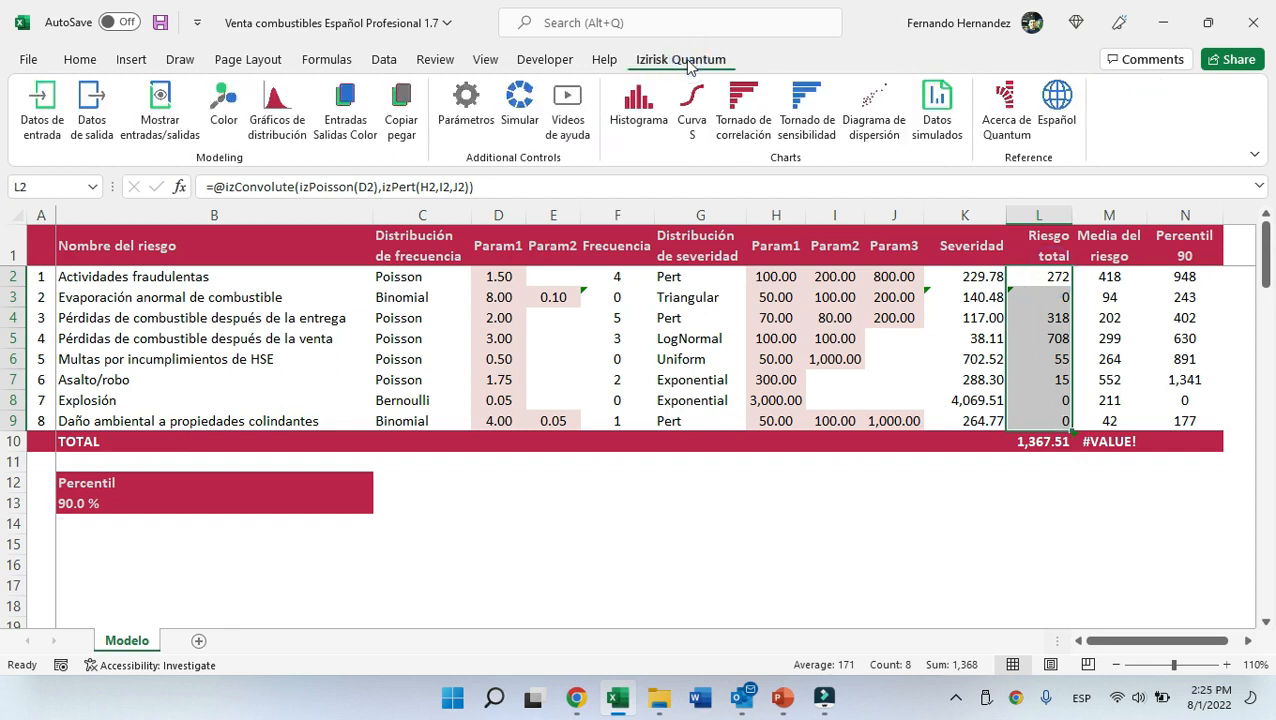
pyautogui.click(38, 118)
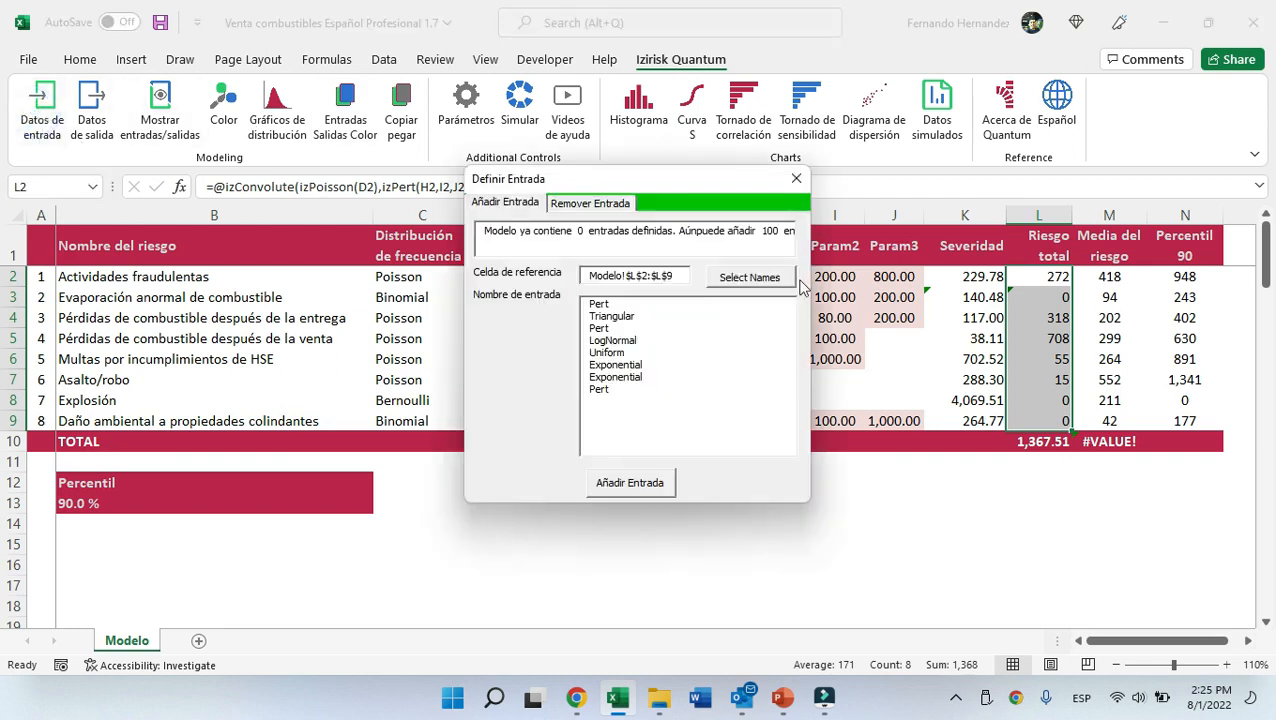
# Name the eight inputs from the risk names in B2:B9, add them as model inputs, and close the dialog.
pyautogui.click(750, 278)
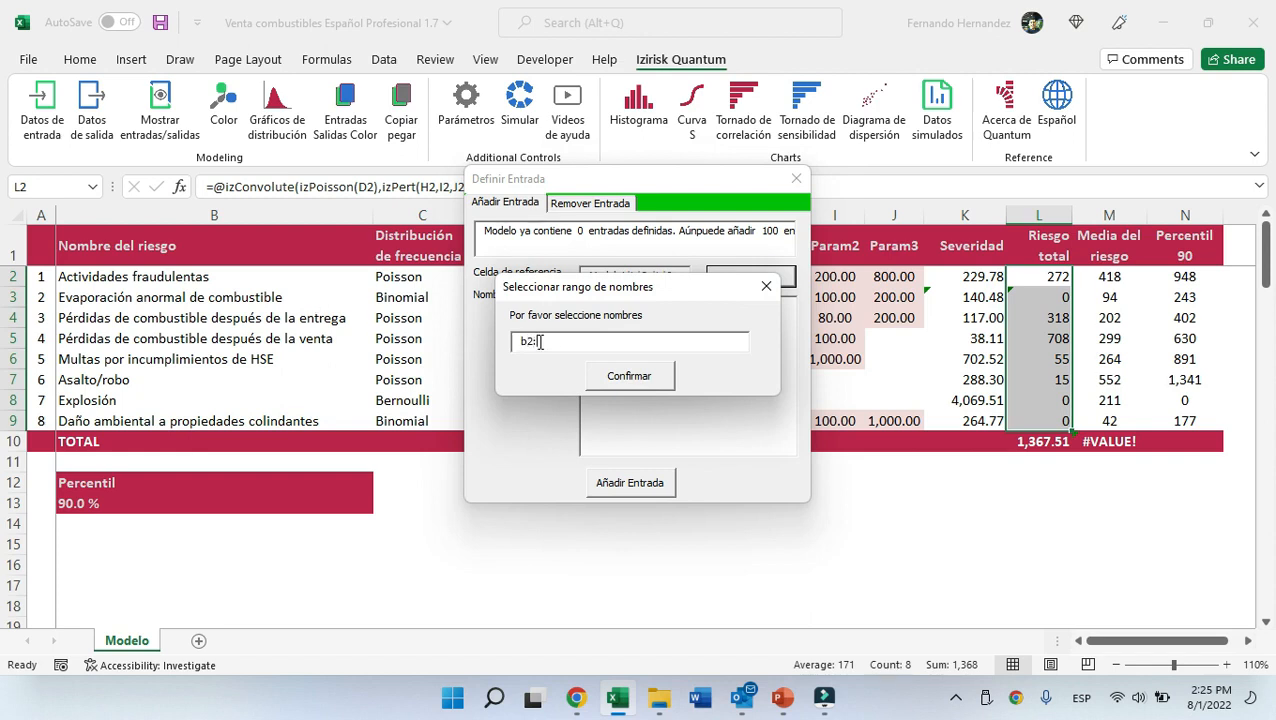
pyautogui.write('b2:b9')
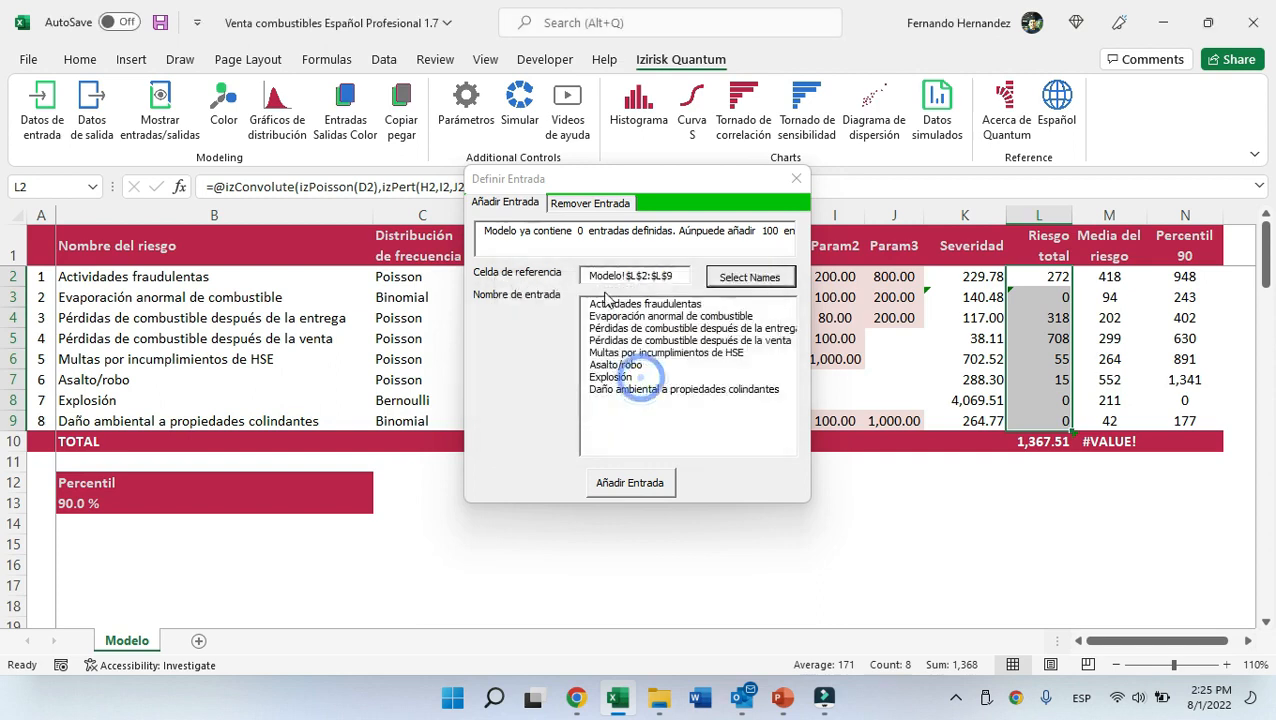
pyautogui.click(646, 488)
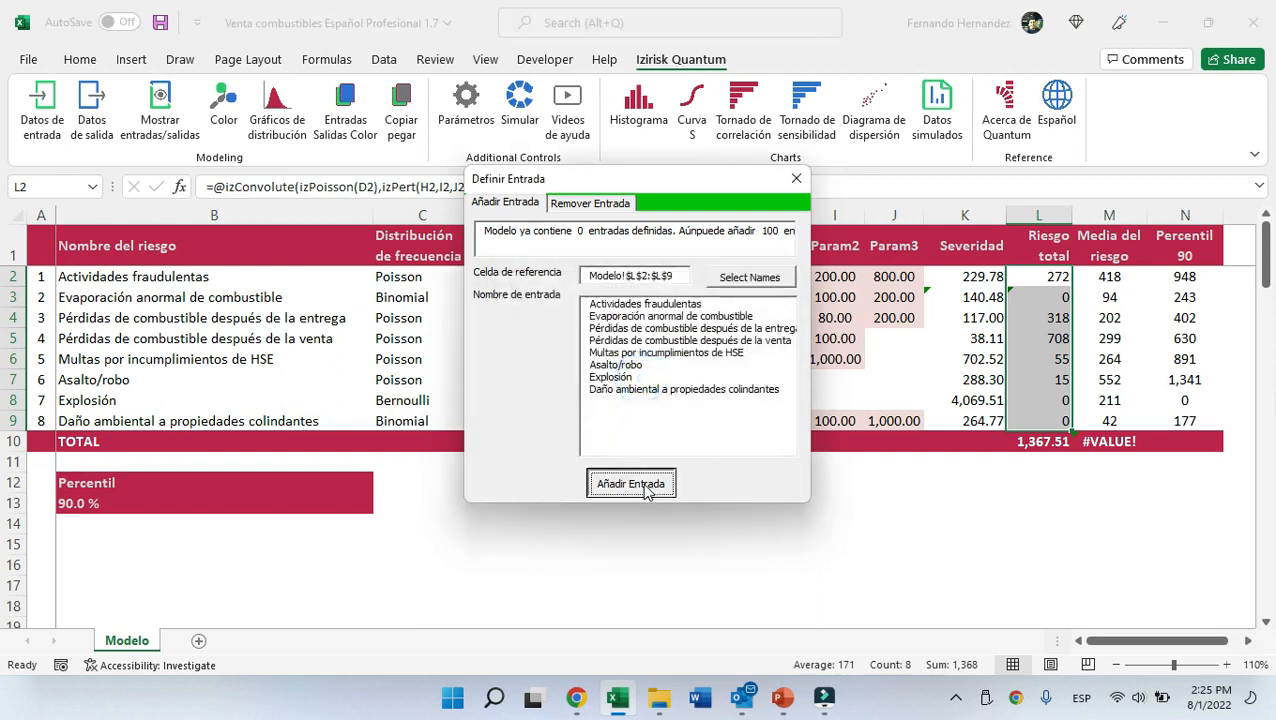
pyautogui.click(797, 180)
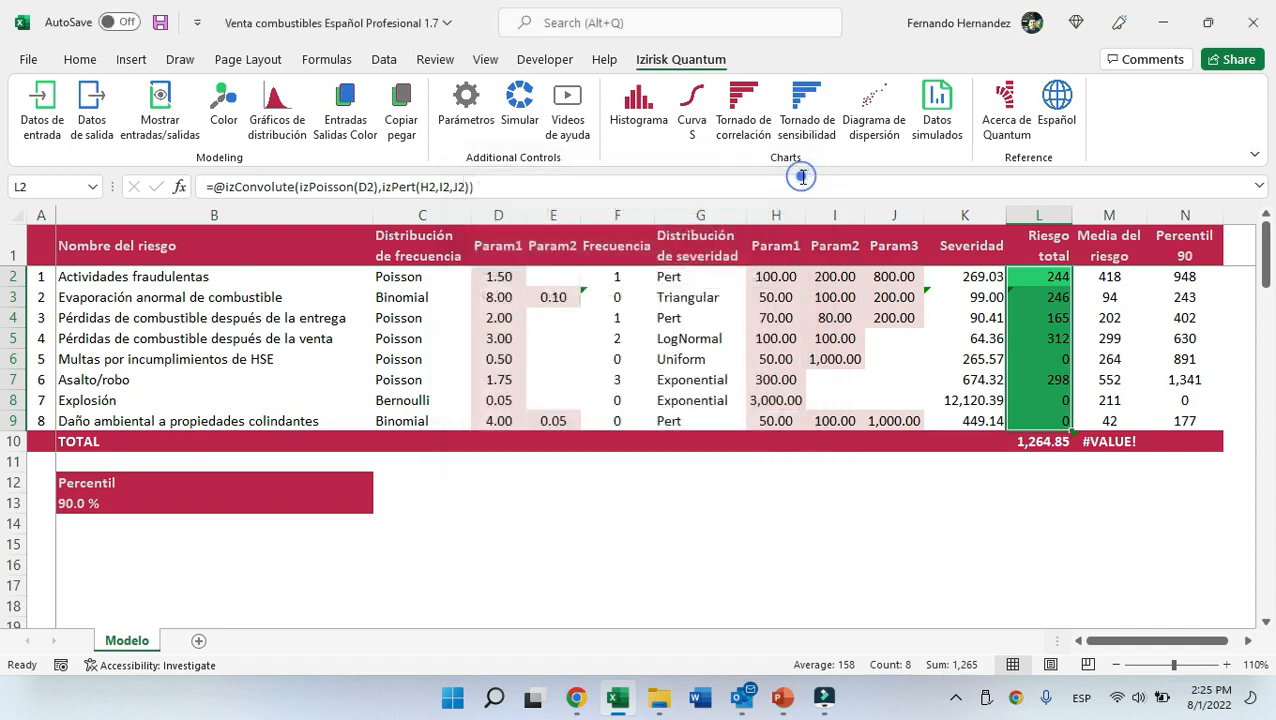
# Define the total cell L10 as a model output named "TOTAL RIESGOS" and close the output dialog.
pyautogui.click(1050, 447)
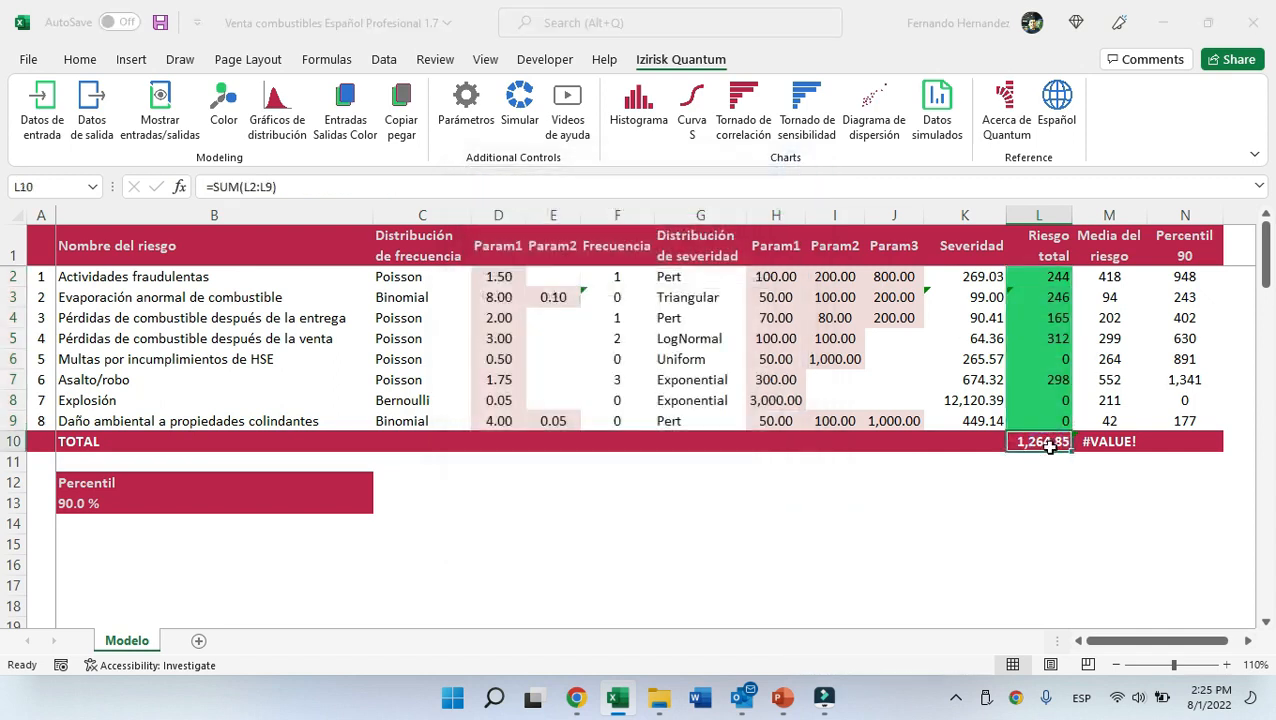
pyautogui.click(95, 112)
pyautogui.doubleClick(588, 302)
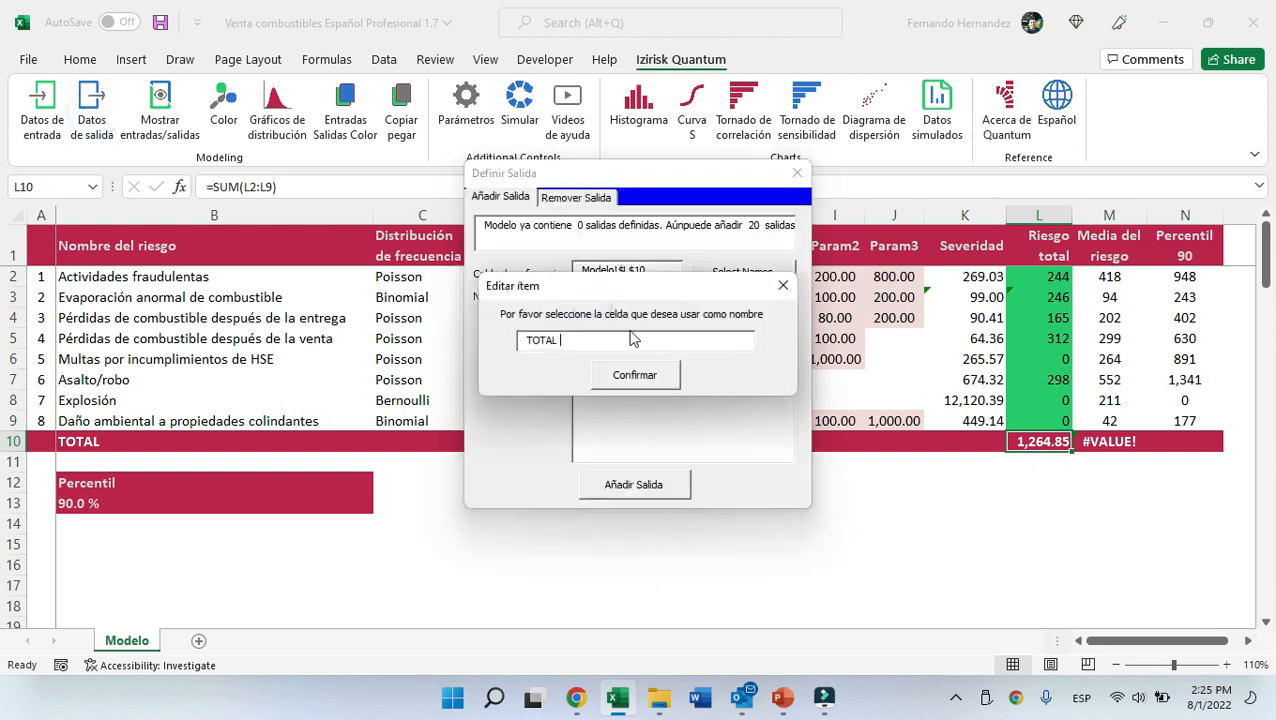
pyautogui.write('RIESGOS')
pyautogui.click(645, 384)
pyautogui.click(660, 497)
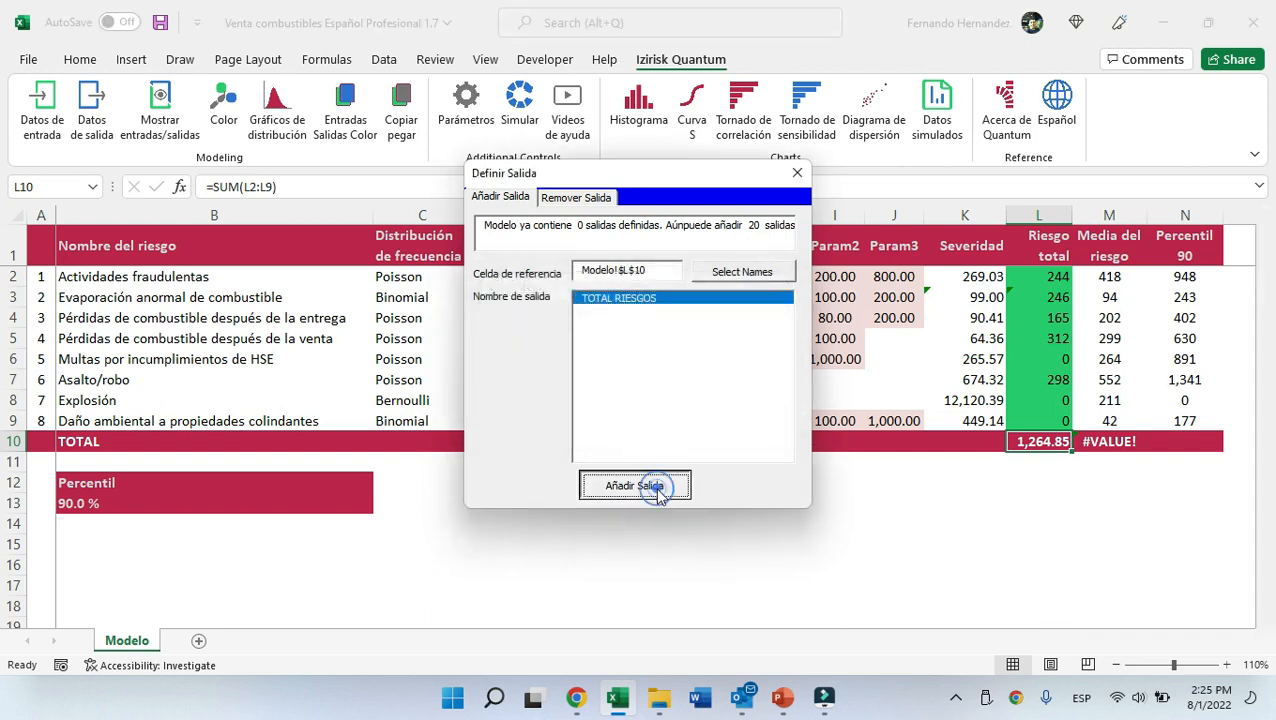
pyautogui.click(800, 169)
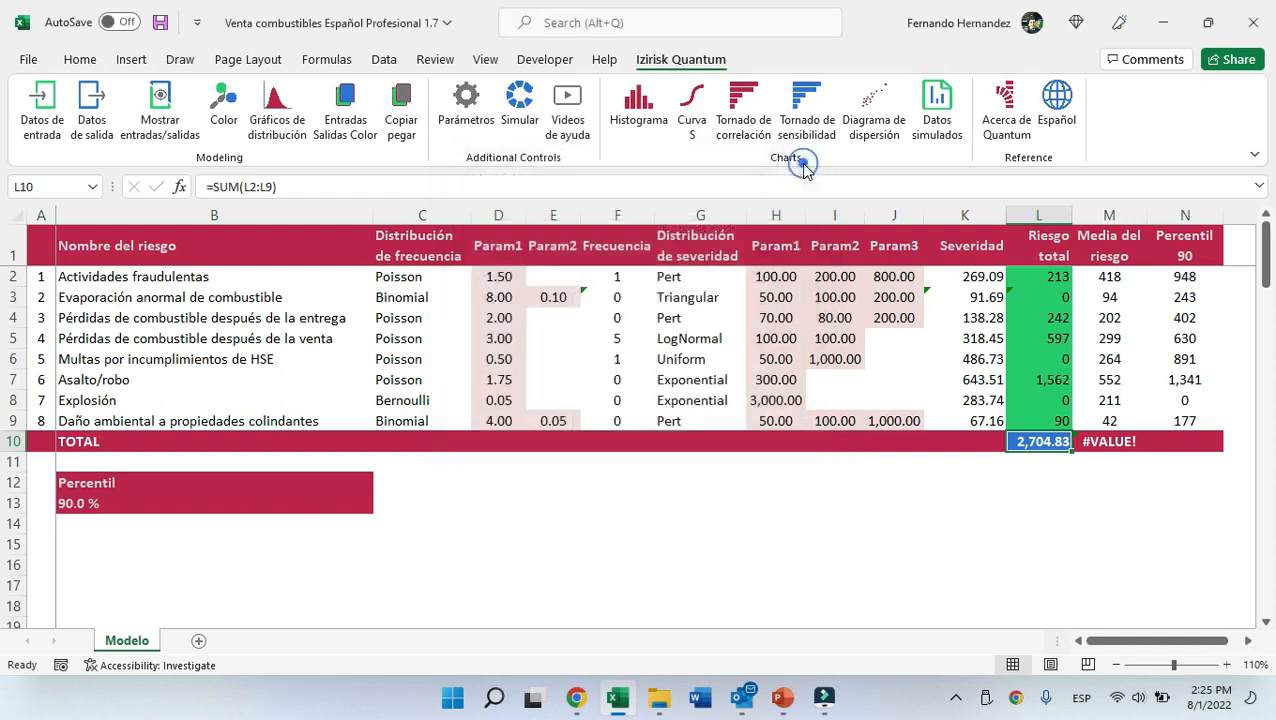
# Review the list of defined inputs and outputs, then close it.
pyautogui.click(160, 112)
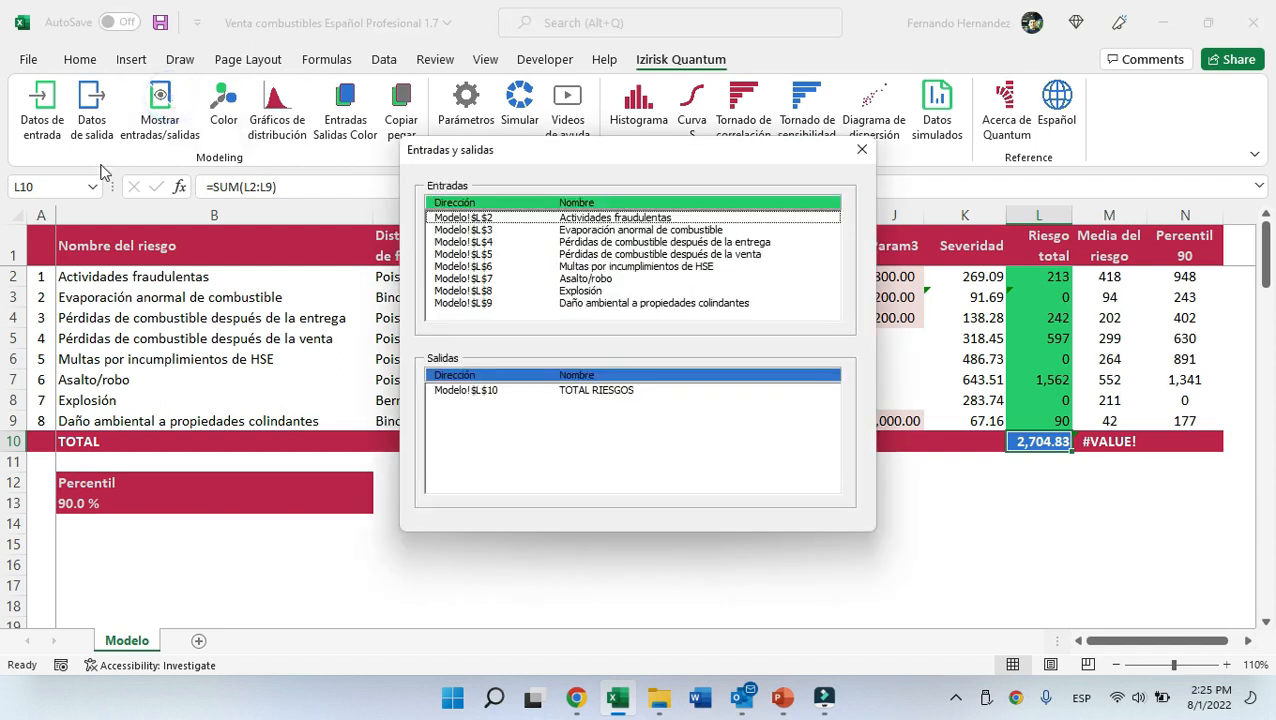
pyautogui.click(487, 230)
pyautogui.click(487, 230)
pyautogui.click(476, 390)
pyautogui.click(862, 149)
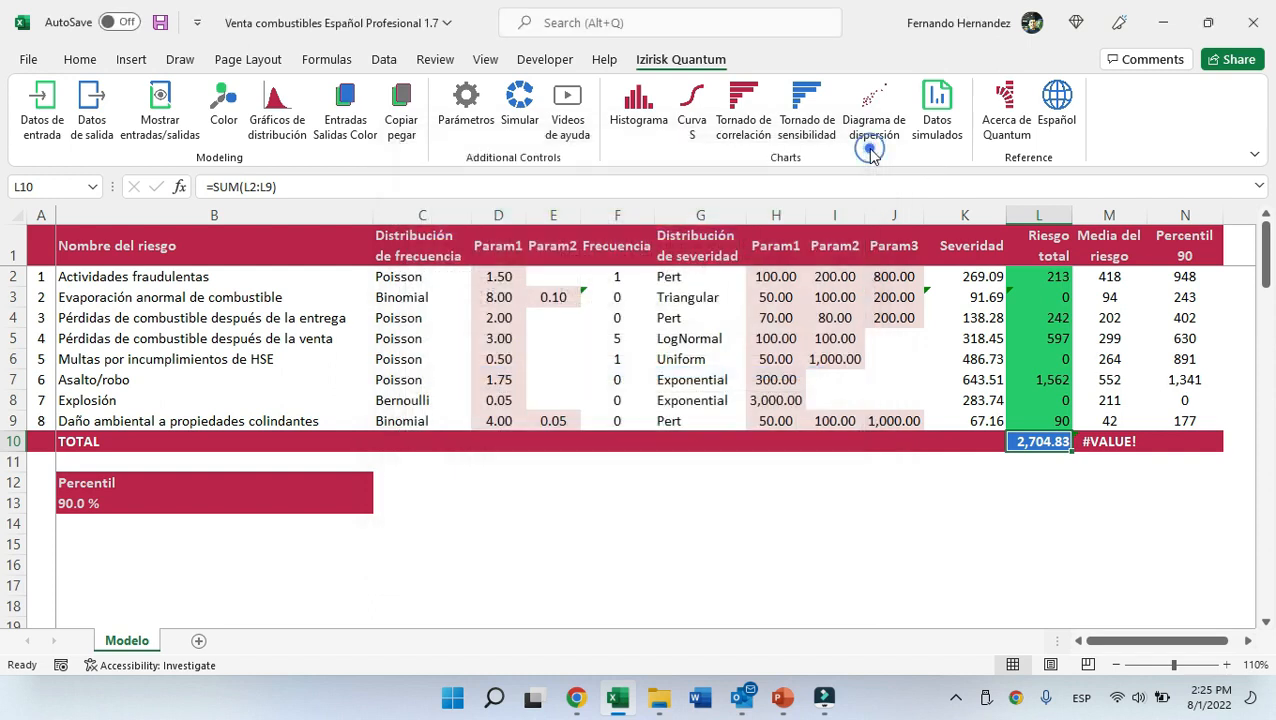
# Confirm the simulation parameters with 2000 iterations, run the simulation, and save its results.
pyautogui.click(459, 104)
pyautogui.click(730, 150)
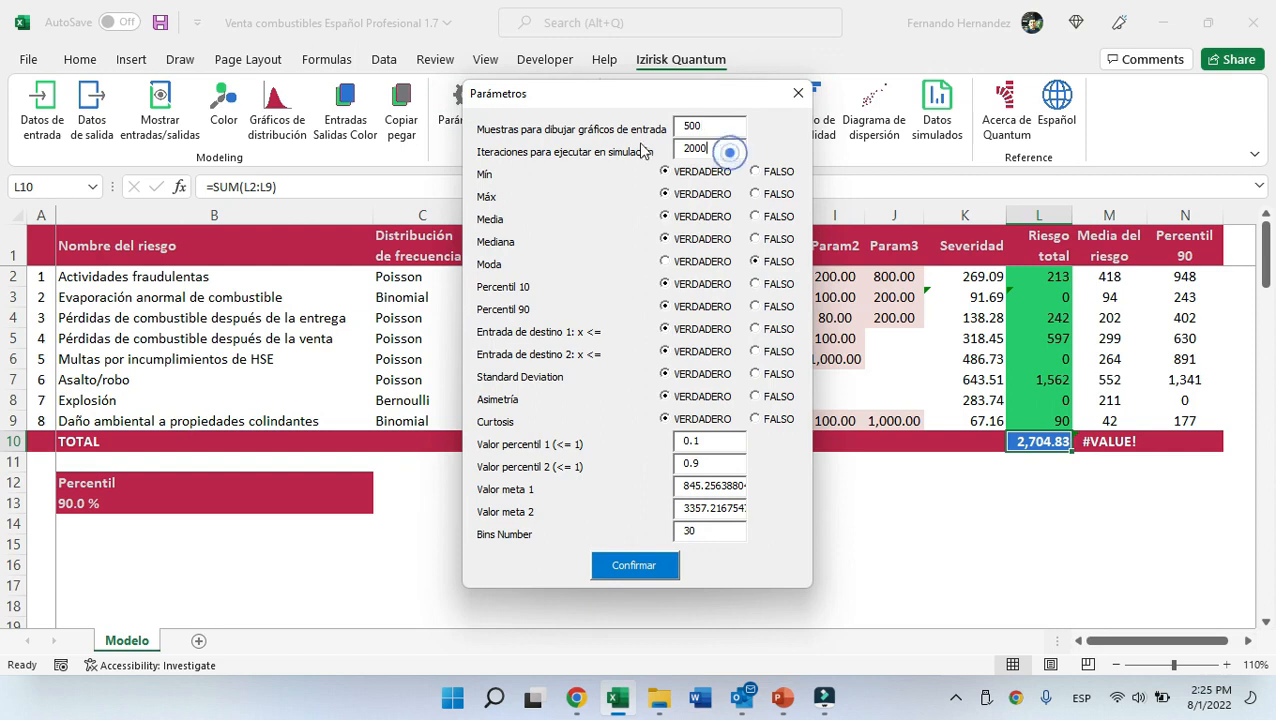
pyautogui.click(643, 568)
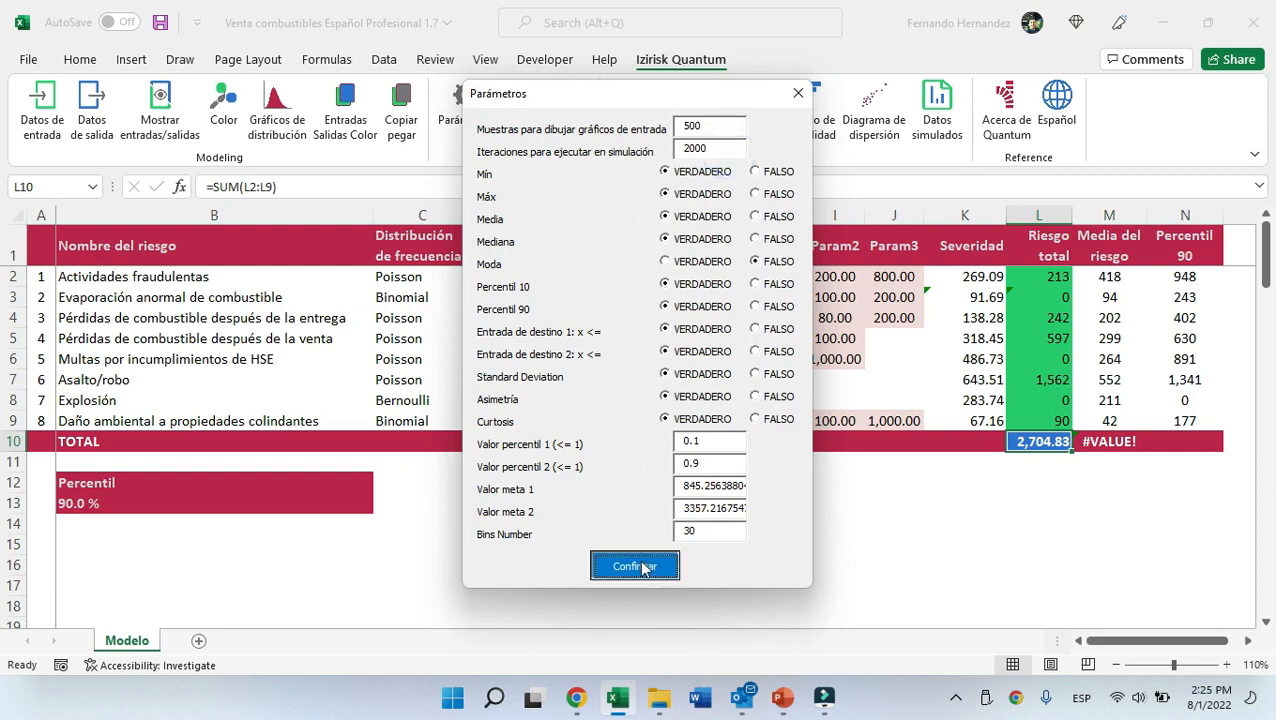
pyautogui.click(732, 405)
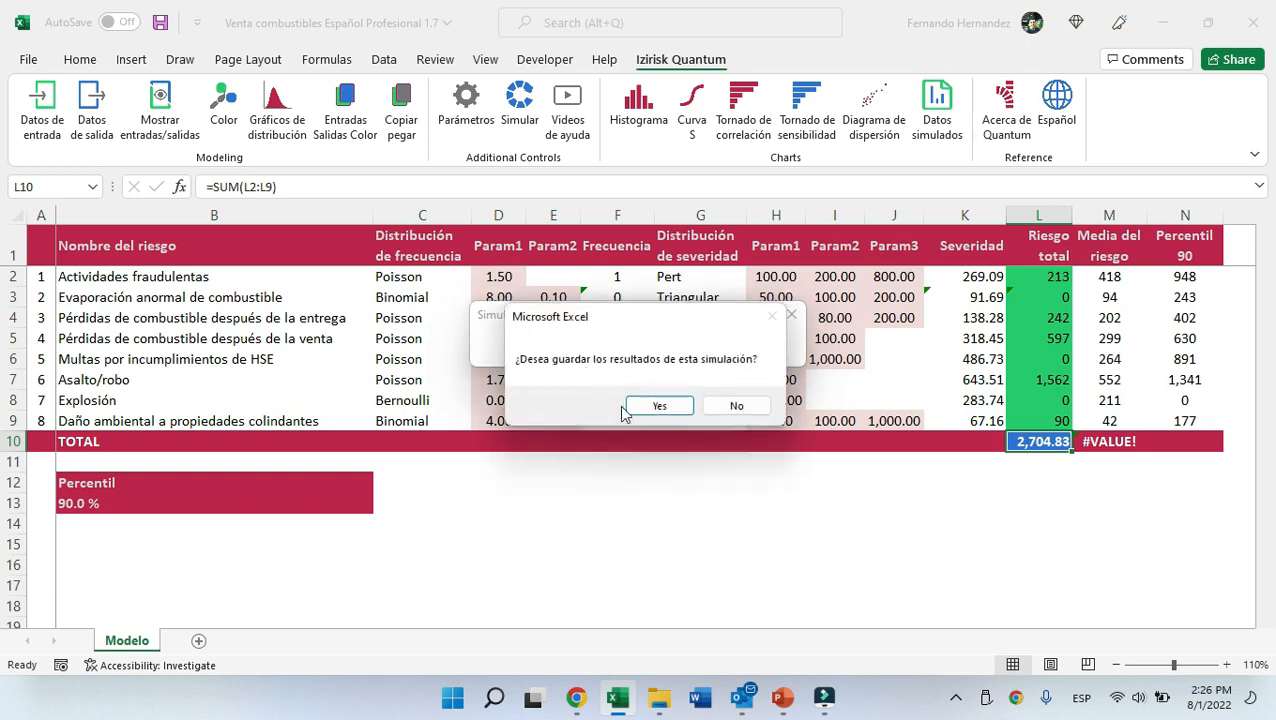
pyautogui.click(660, 406)
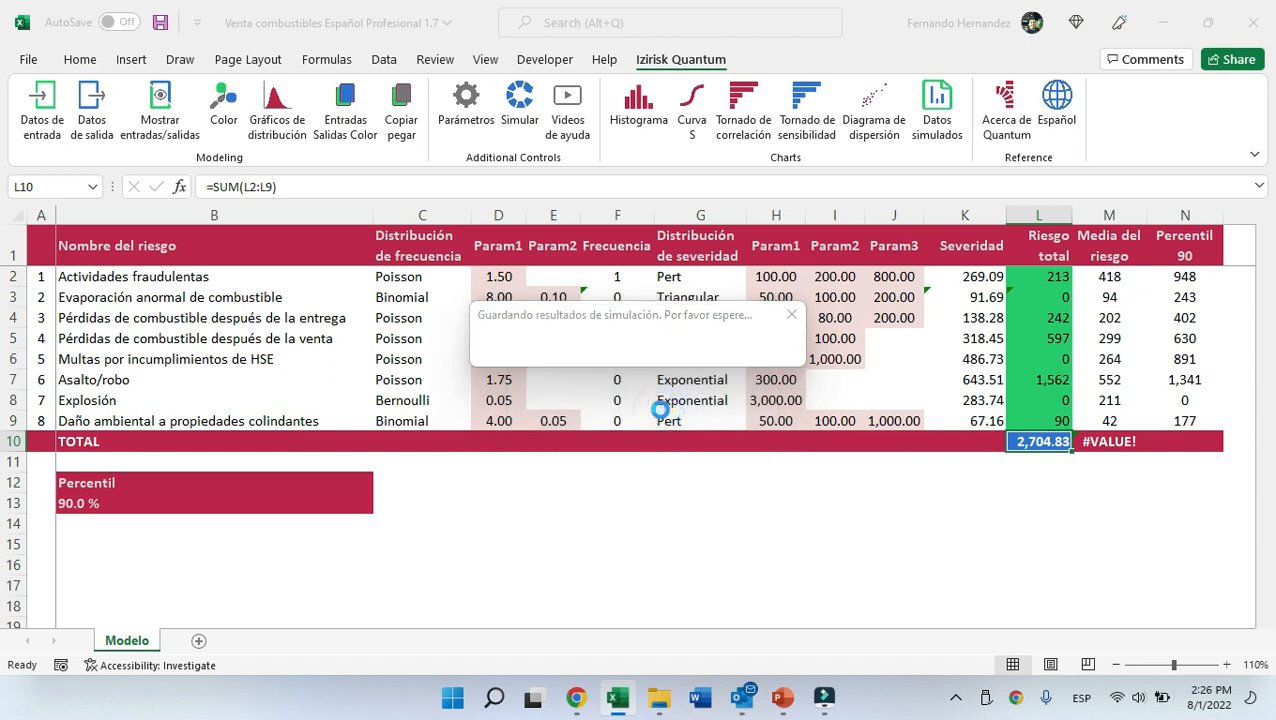
pyautogui.click(740, 405)
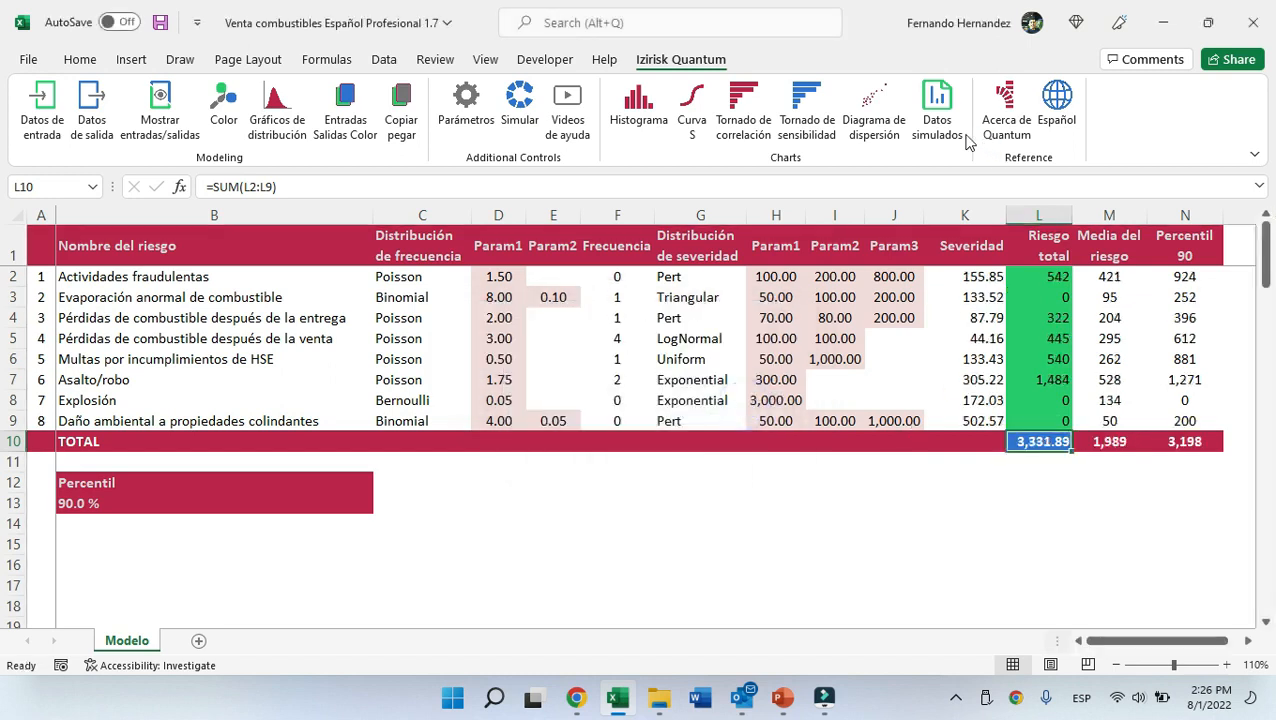
# Examine the simulated data sheet's total risk iterations and the per-risk columns.
pyautogui.click(937, 118)
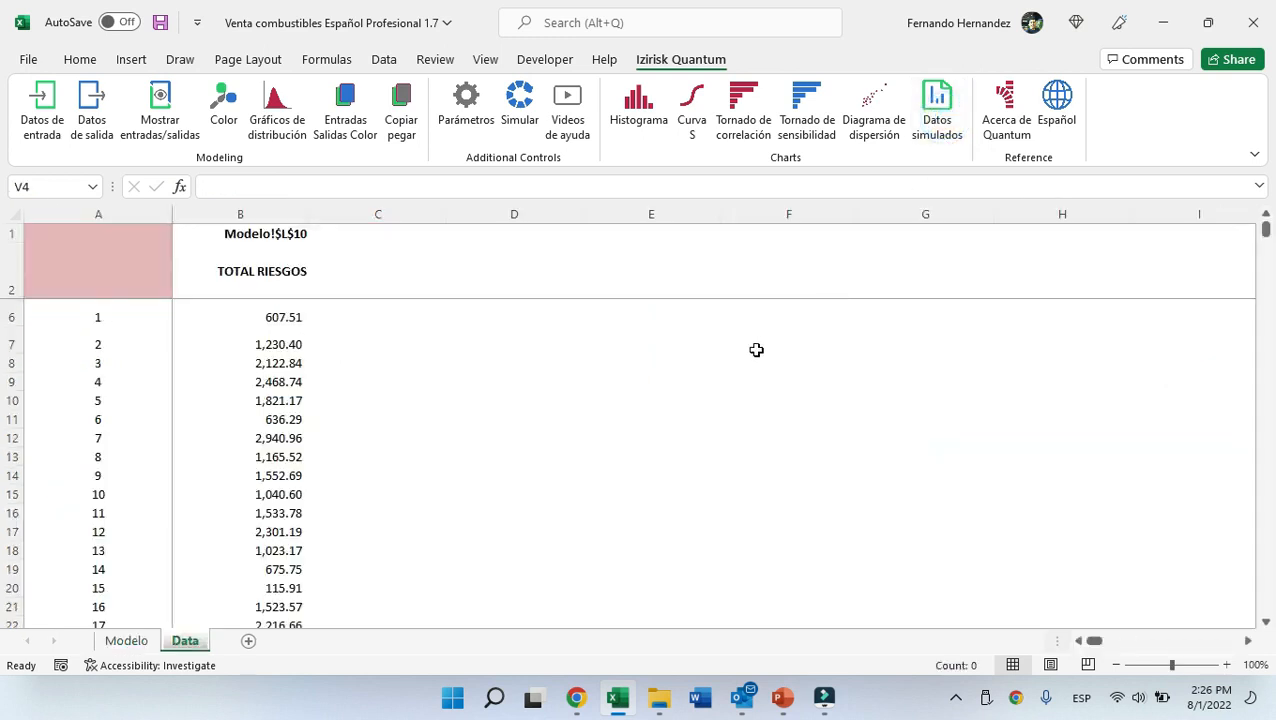
pyautogui.click(288, 314)
pyautogui.hotkey('ctrl', 'shift', 'Down')
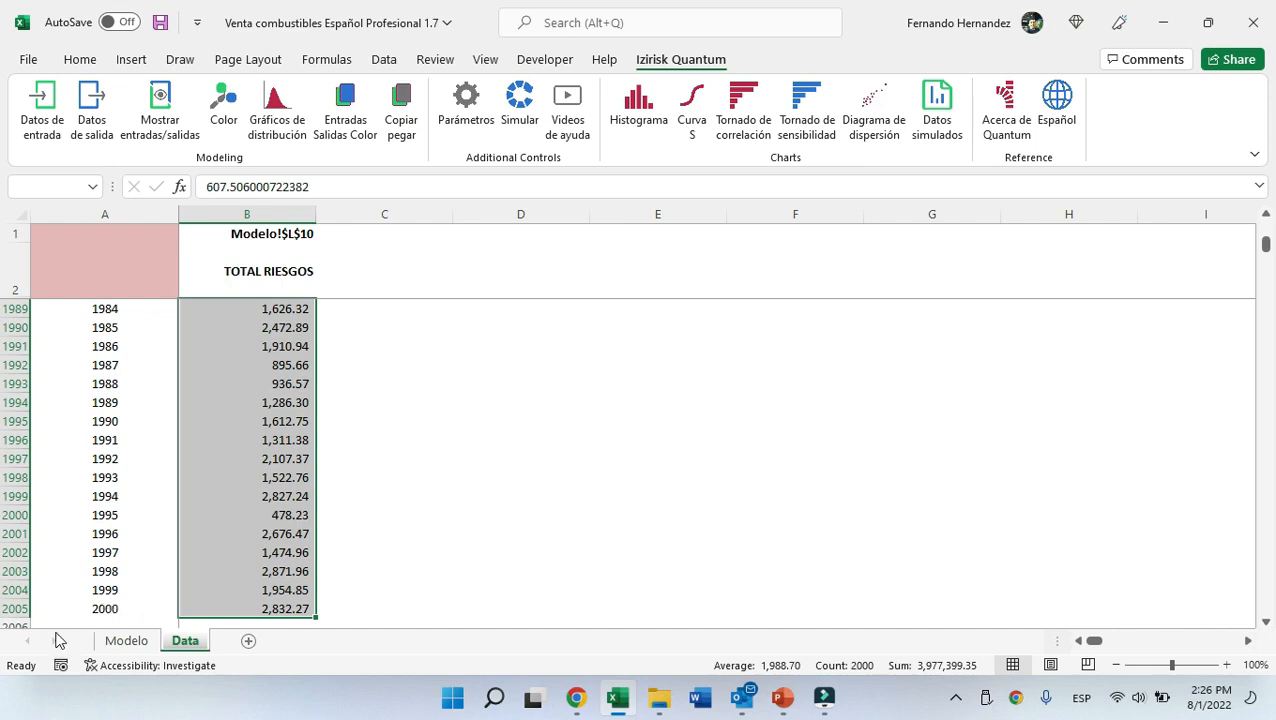
pyautogui.click(104, 601)
pyautogui.click(285, 588)
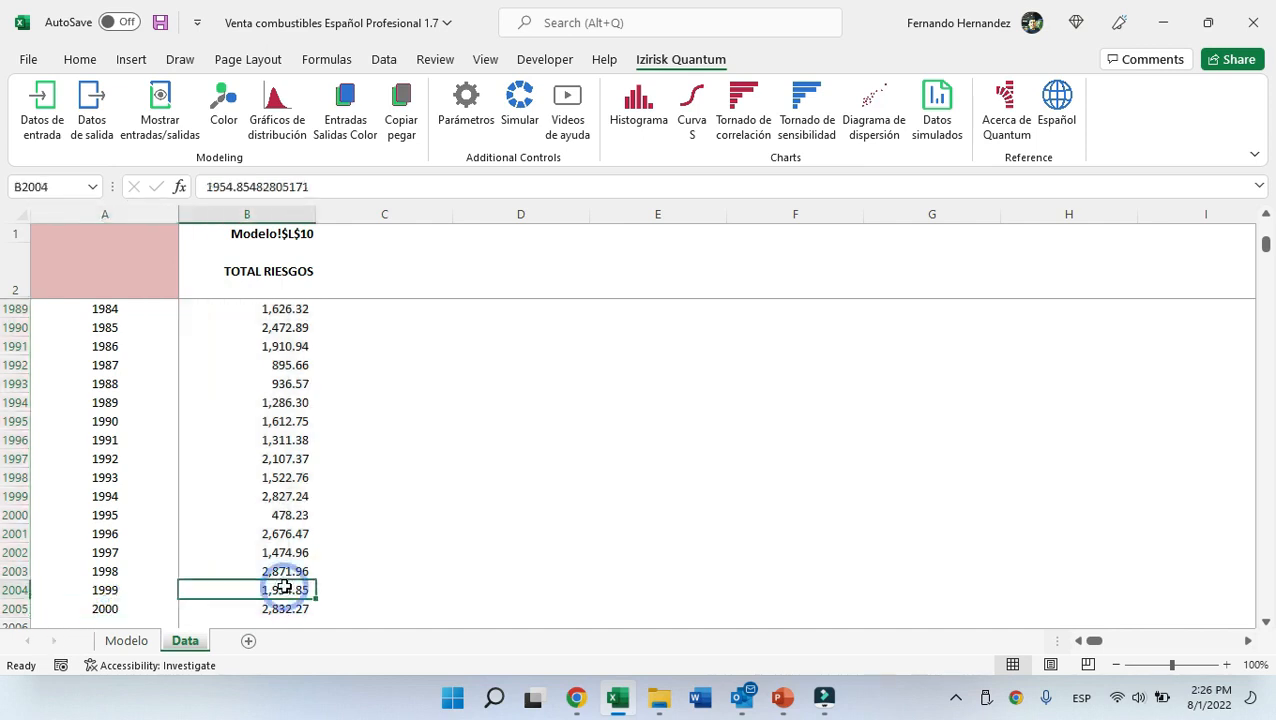
pyautogui.hotkey('ctrl', 'Up')
pyautogui.press('Right')
pyautogui.press('Right')
pyautogui.press('Right')
pyautogui.press('Right')
pyautogui.press('Right')
pyautogui.press('Right')
pyautogui.press('Right')
pyautogui.press('Right')
pyautogui.press('Right')
pyautogui.press('Right')
pyautogui.press('Right')
pyautogui.press('Right')
pyautogui.press('Right')
pyautogui.press('Right')
pyautogui.press('Right')
pyautogui.press('Right')
pyautogui.press('Right')
pyautogui.press('Right')
pyautogui.press('Right')
pyautogui.press('Right')
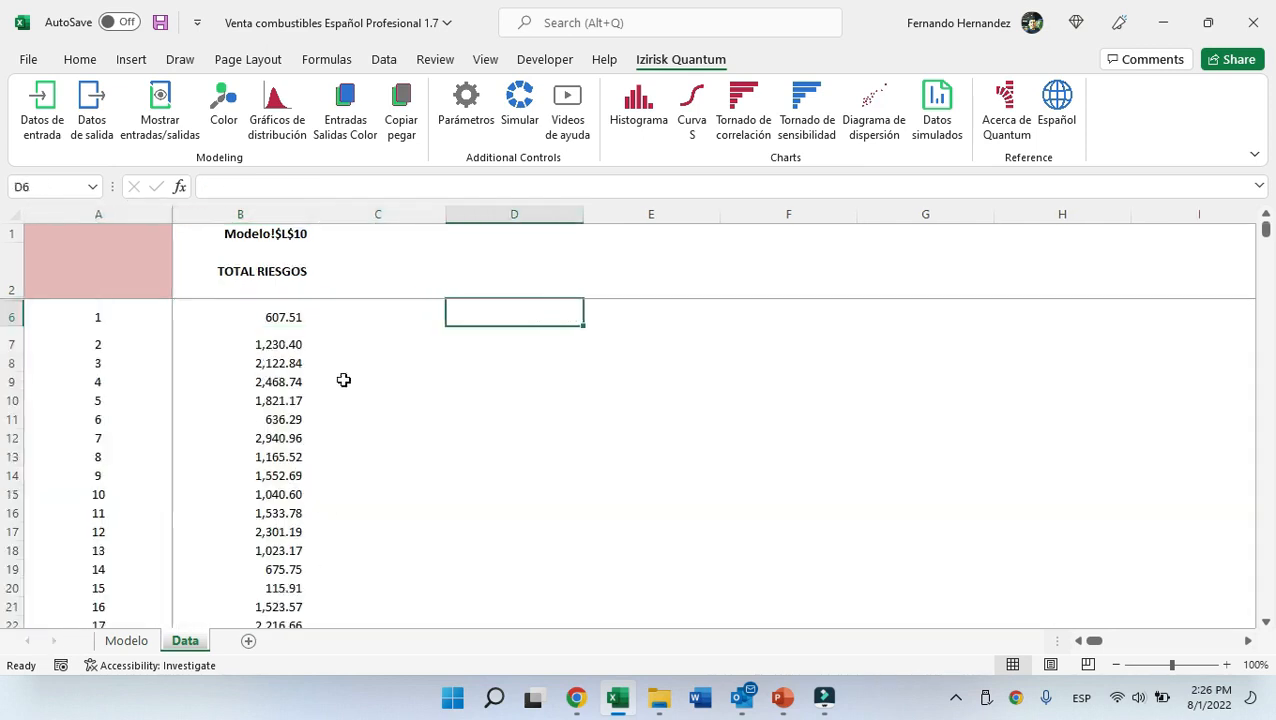
pyautogui.press('Right')
pyautogui.press('Right')
pyautogui.press('Right')
pyautogui.press('Right')
pyautogui.press('Right')
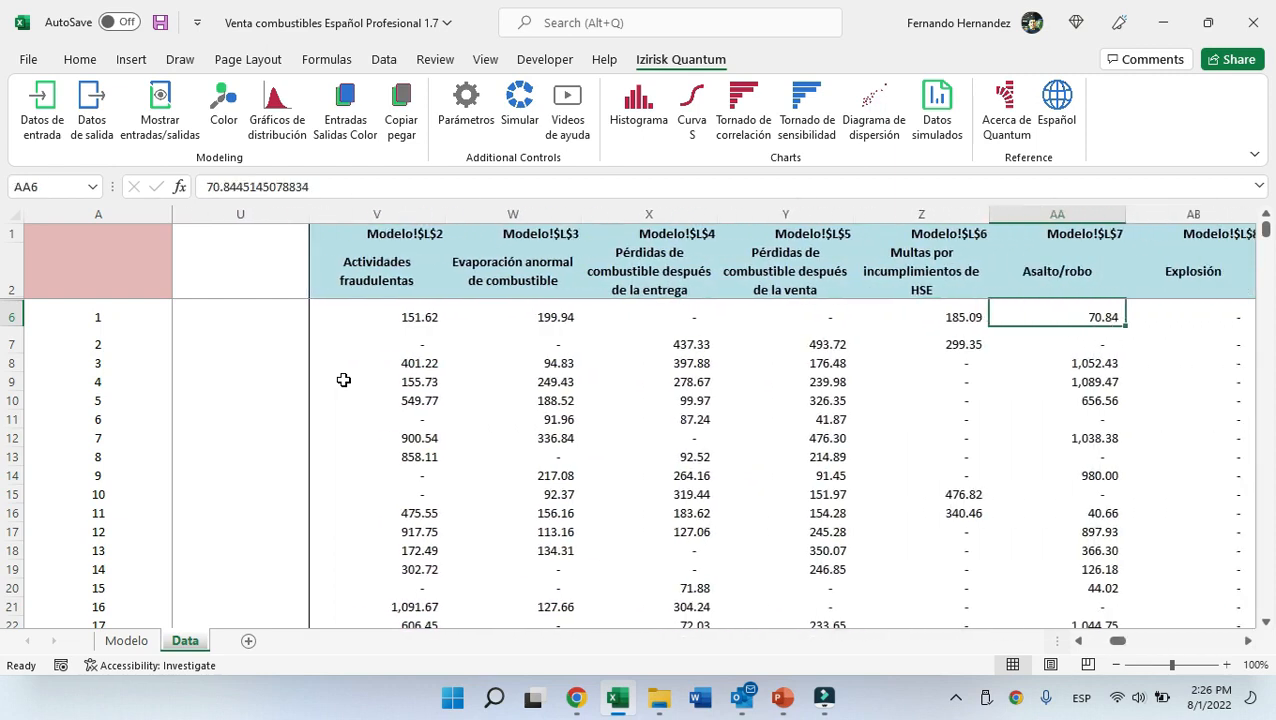
pyautogui.click(424, 213)
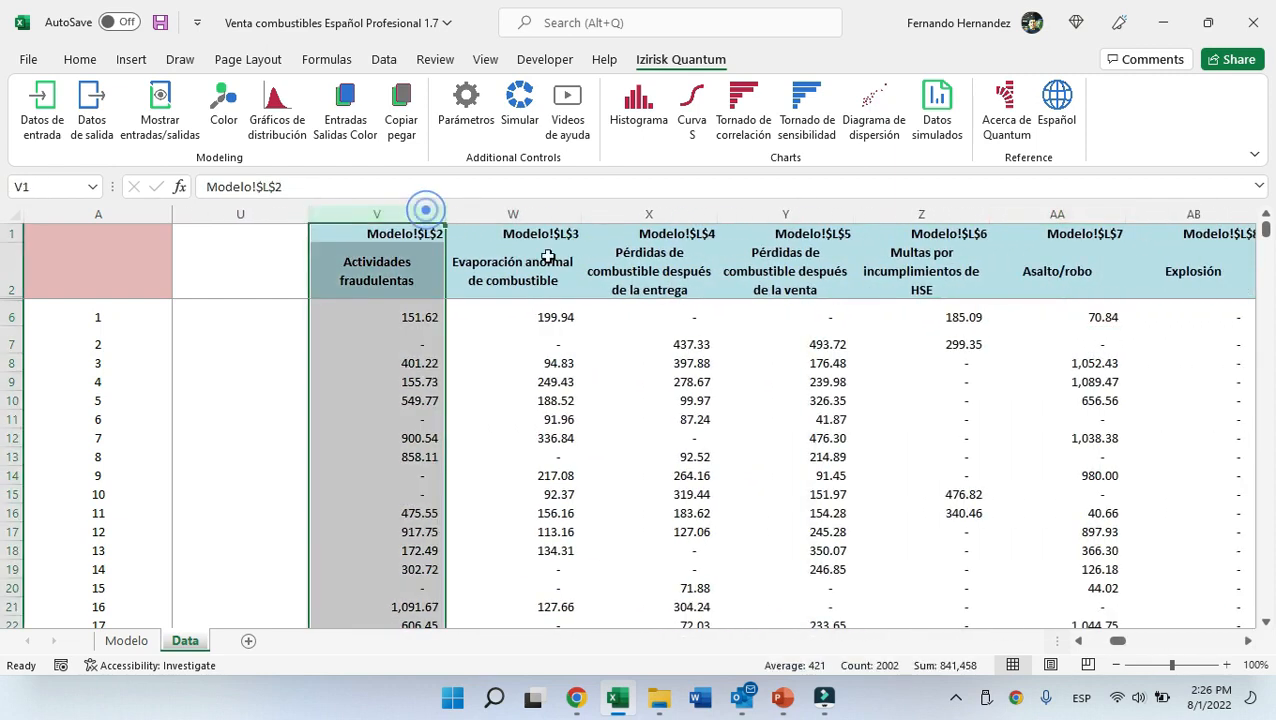
pyautogui.click(528, 310)
pyautogui.click(690, 315)
pyautogui.click(806, 314)
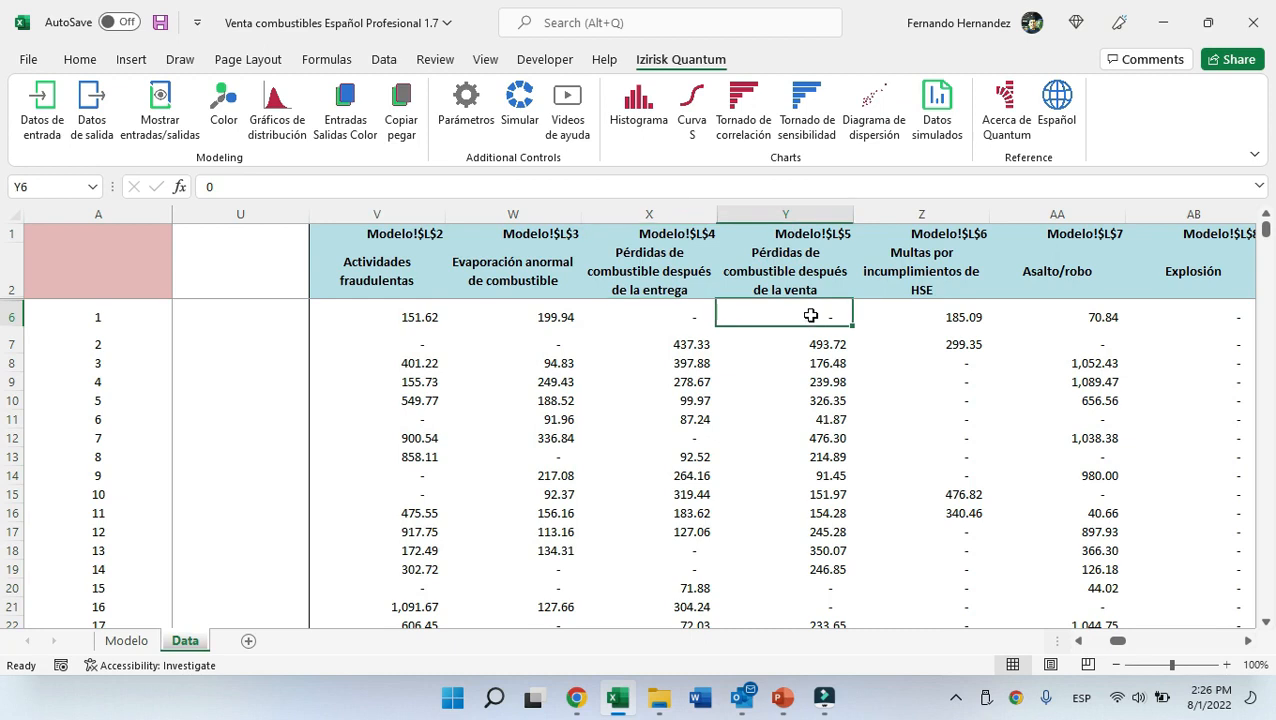
pyautogui.hotkey('ctrl', 'Down')
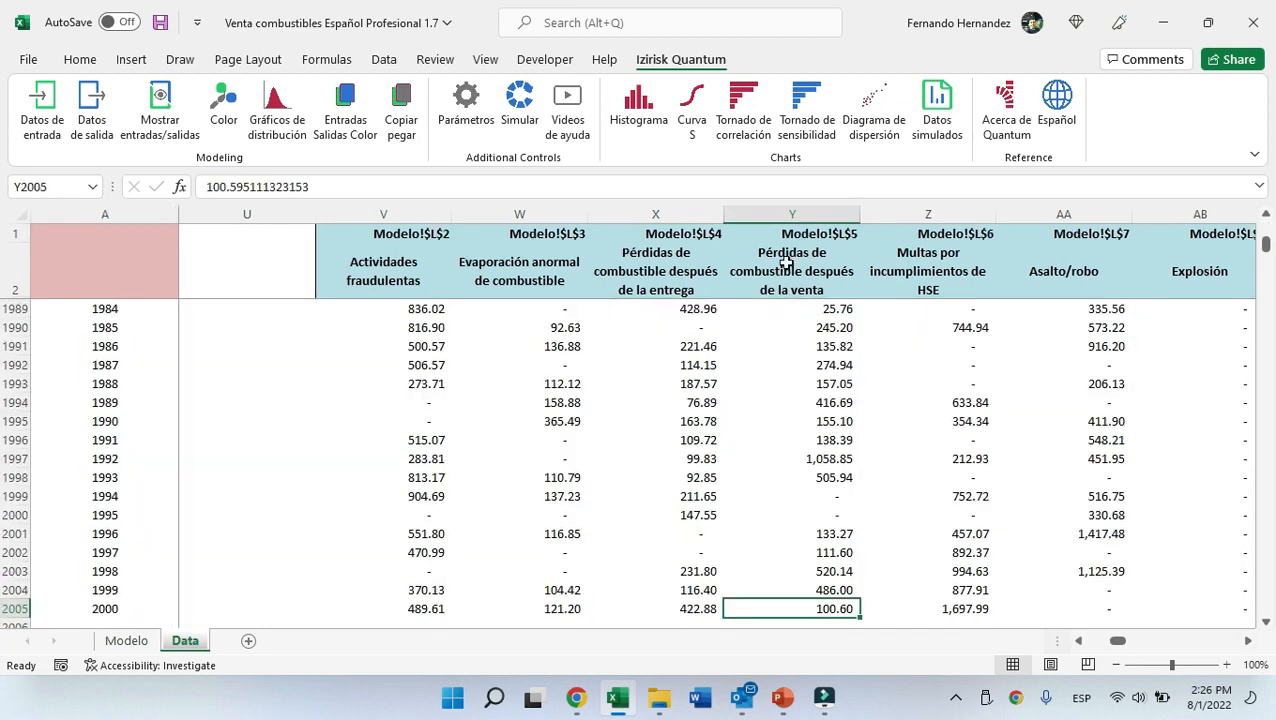
pyautogui.hotkey('ctrl', 'Home')
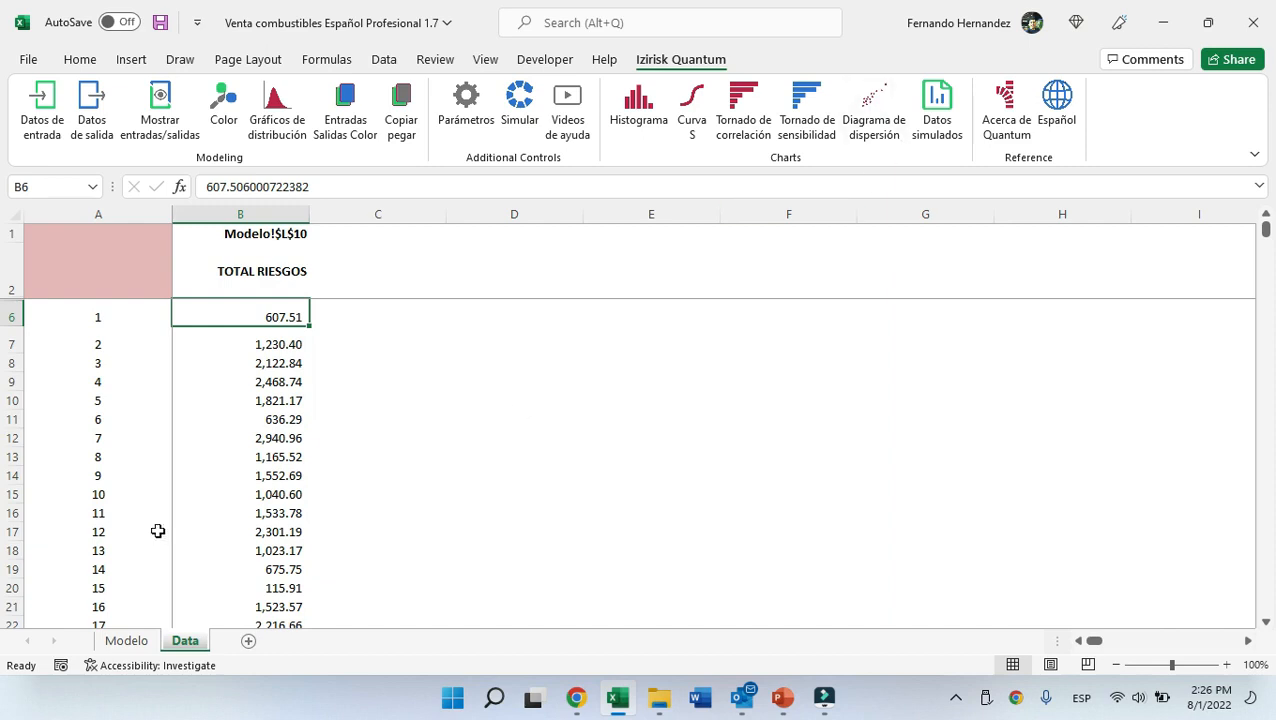
# Return to the model sheet and view the histogram of TOTAL RIESGOS, then close the chart.
pyautogui.click(940, 122)
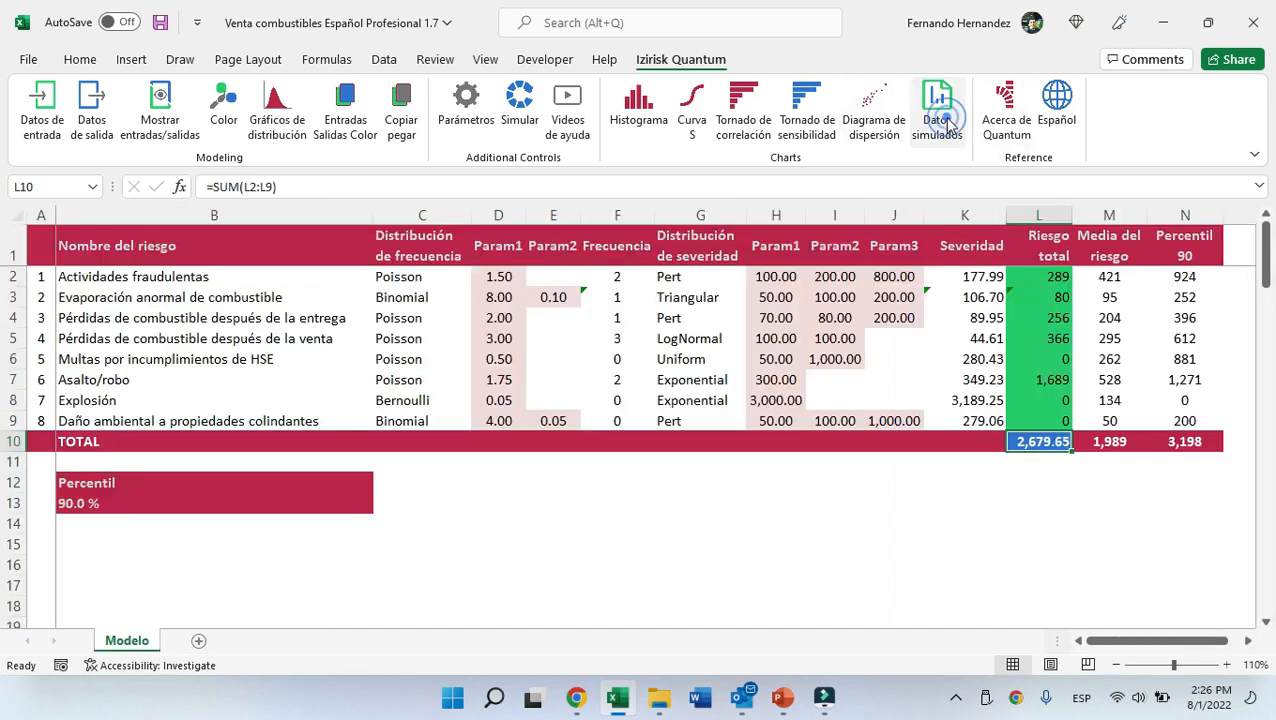
pyautogui.click(1248, 640)
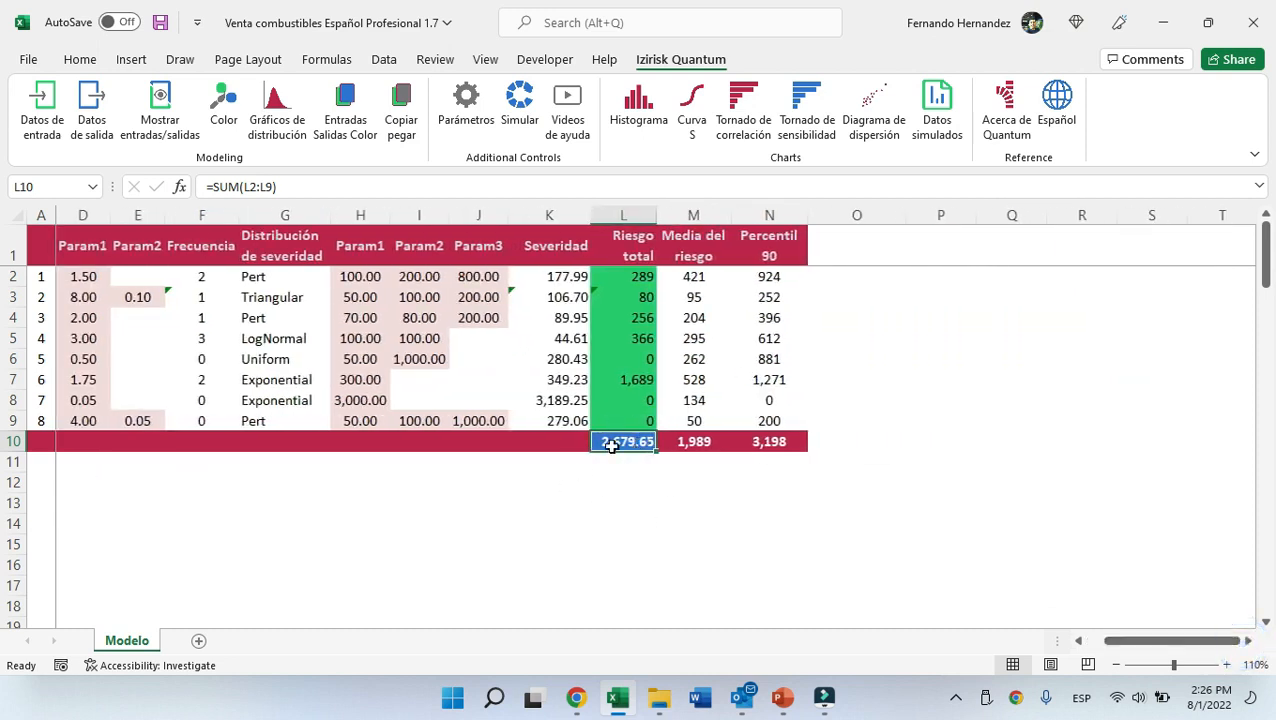
pyautogui.click(639, 108)
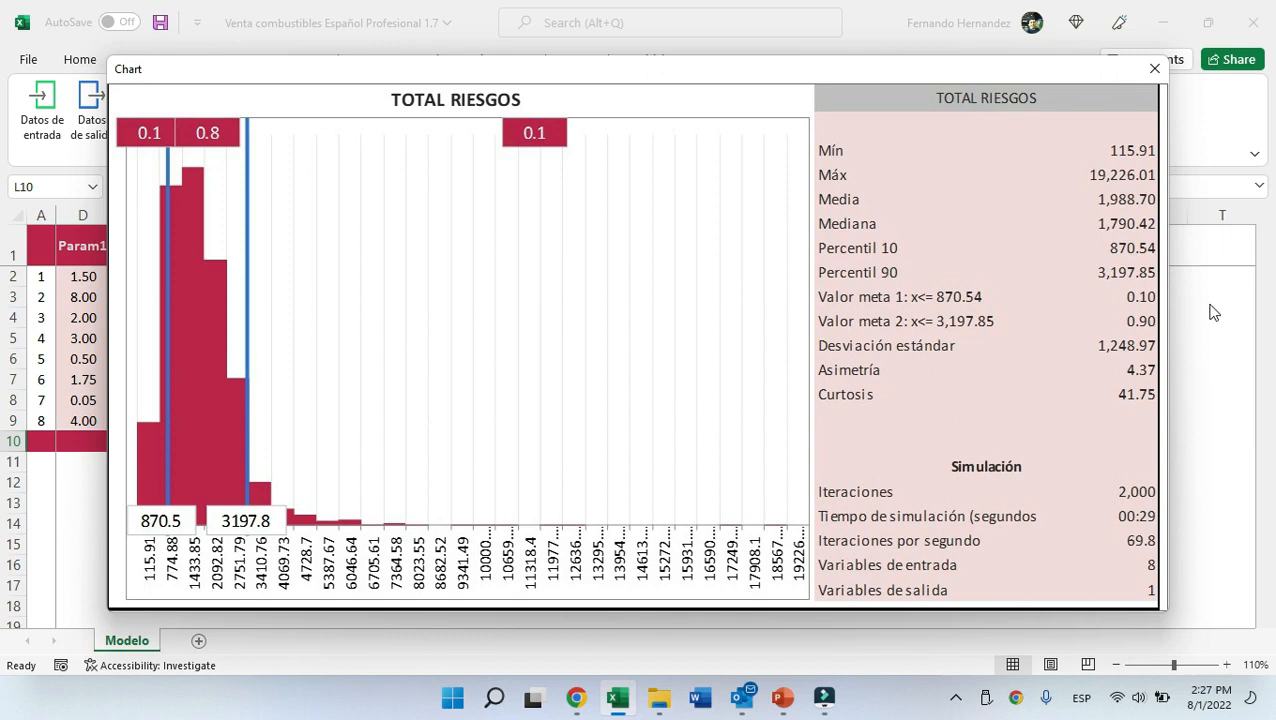
pyautogui.click(1154, 68)
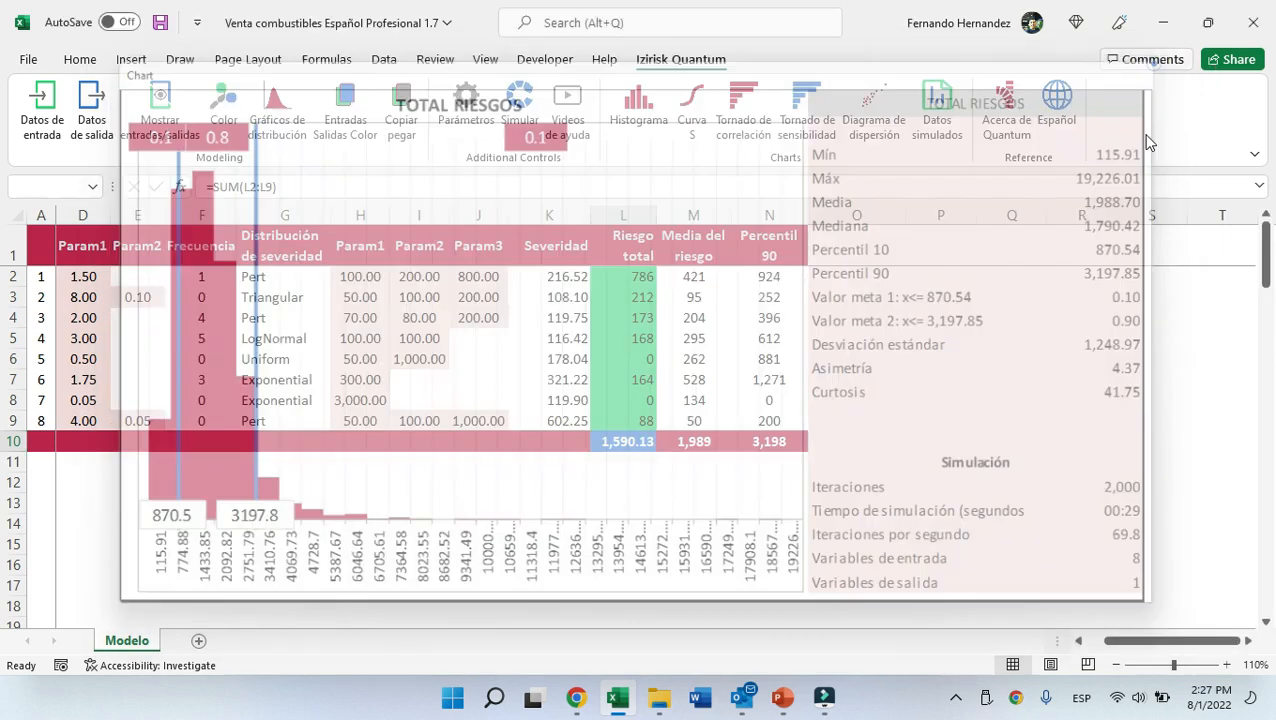
pyautogui.hotkey('ctrl', 'Home')
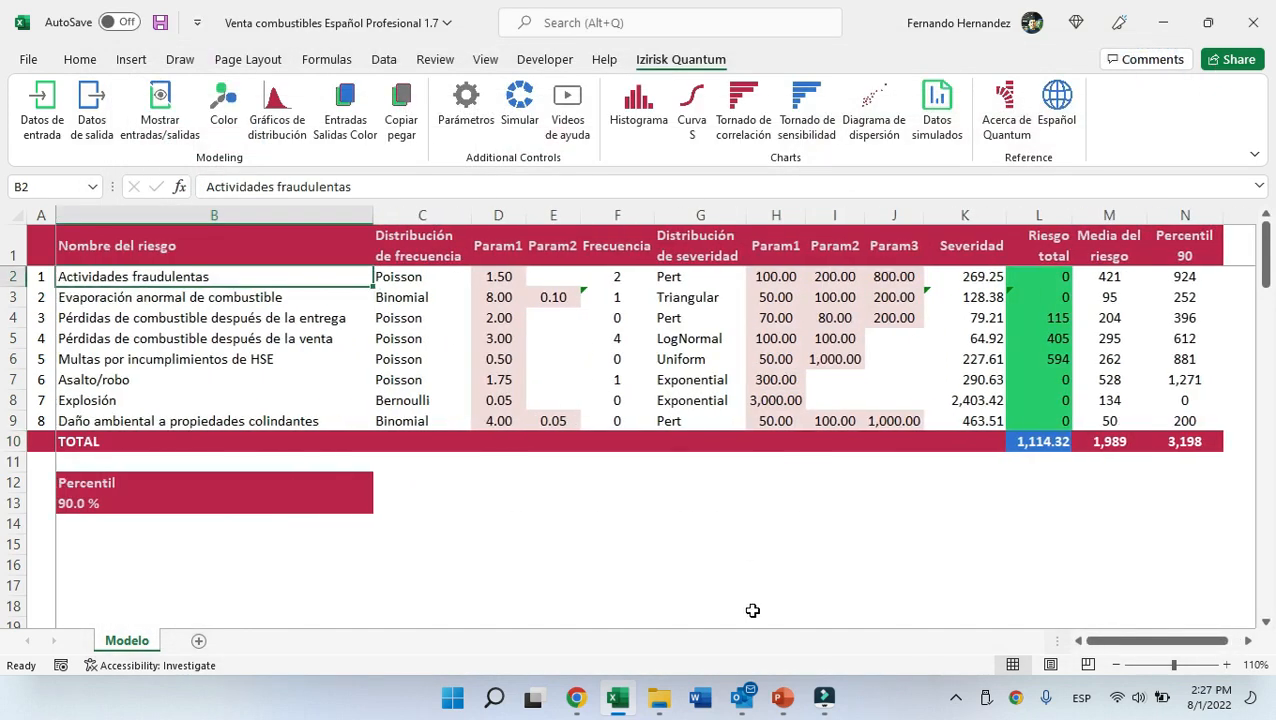
# Set the parameter percentile values to 0.9 and 0.99 and confirm without running the simulation.
pyautogui.click(479, 121)
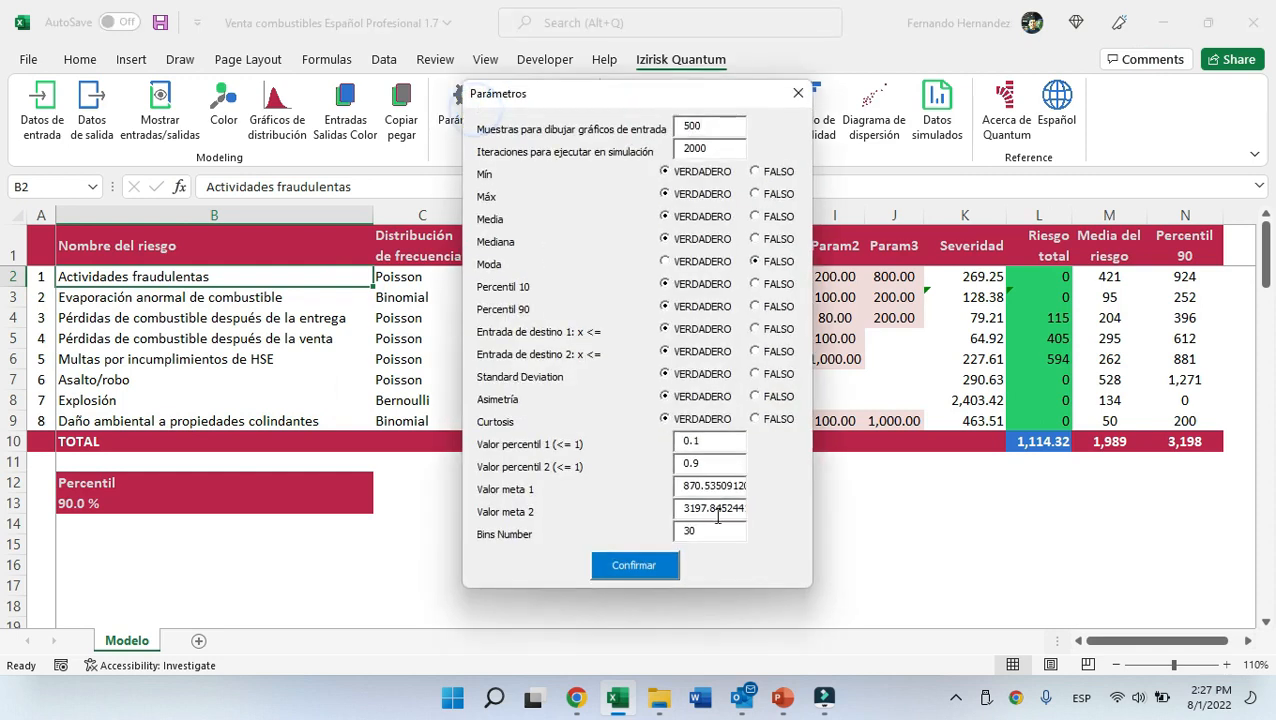
pyautogui.click(720, 440)
pyautogui.press('BackSpace')
pyautogui.write('9')
pyautogui.click(719, 464)
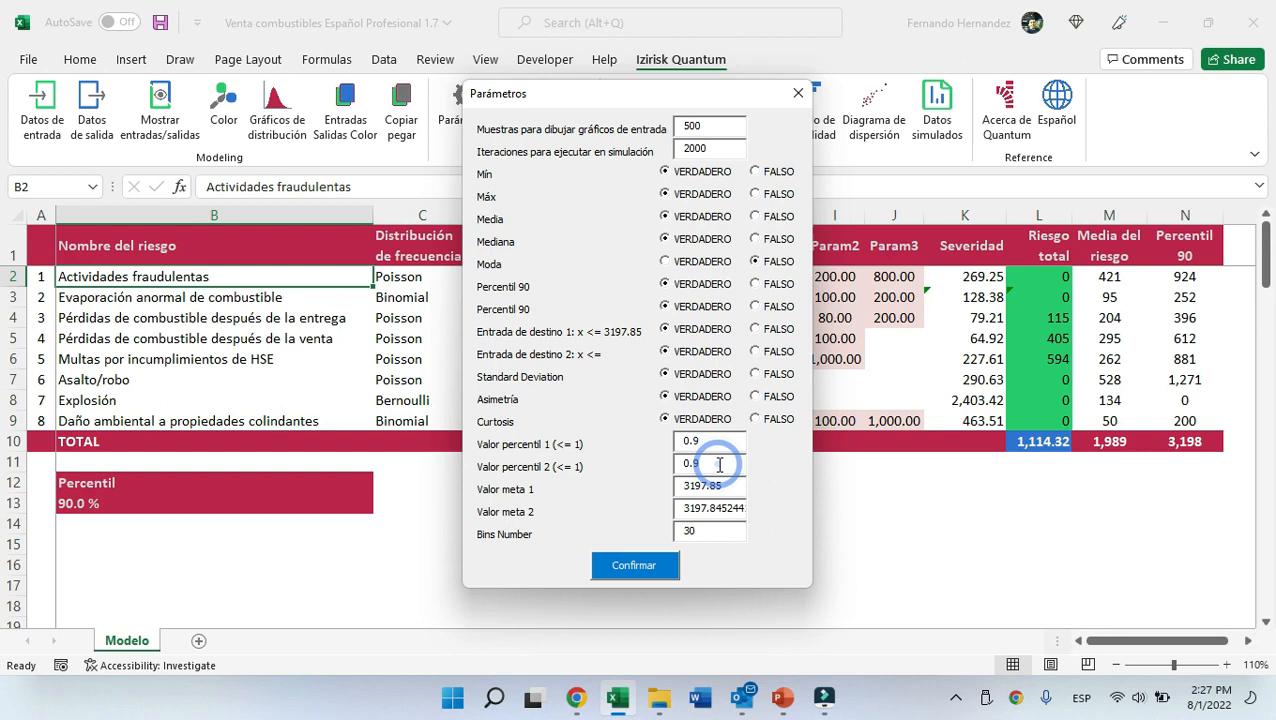
pyautogui.write('9')
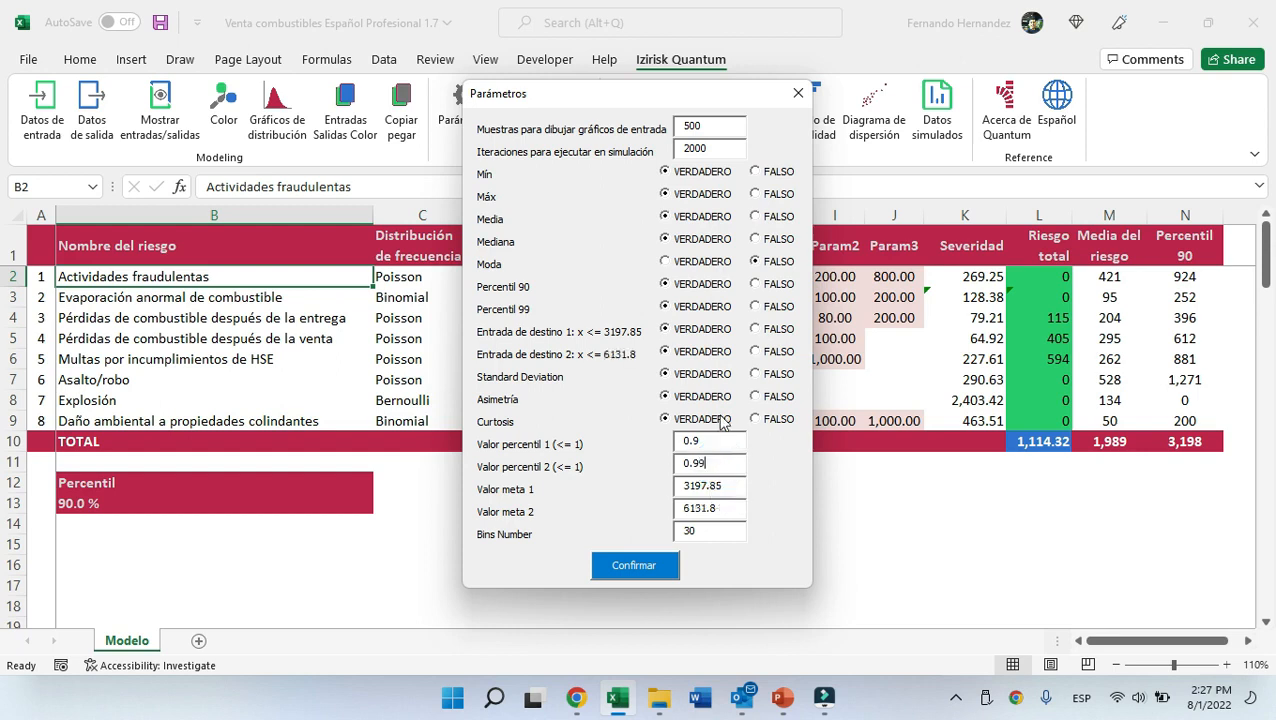
pyautogui.click(651, 574)
pyautogui.click(786, 402)
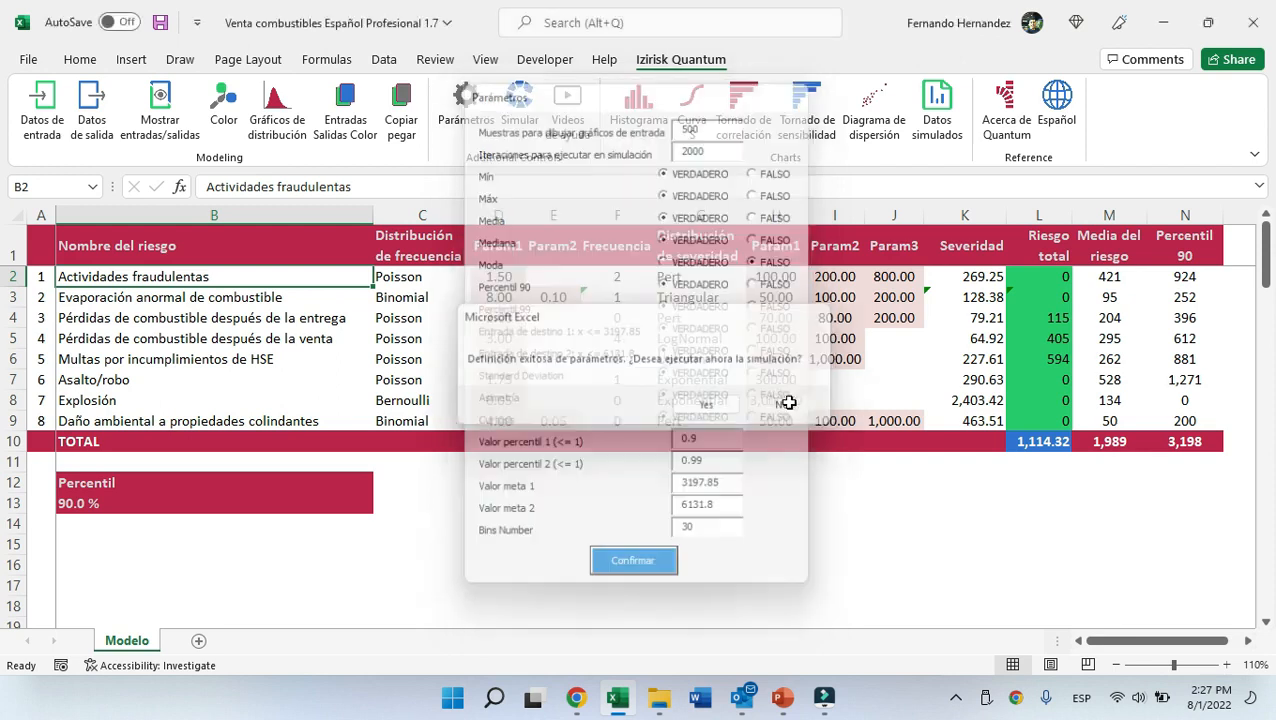
# Select the TOTAL cell of Riesgo total and open its histogram to review the new percentiles, then close the chart.
pyautogui.click(1040, 441)
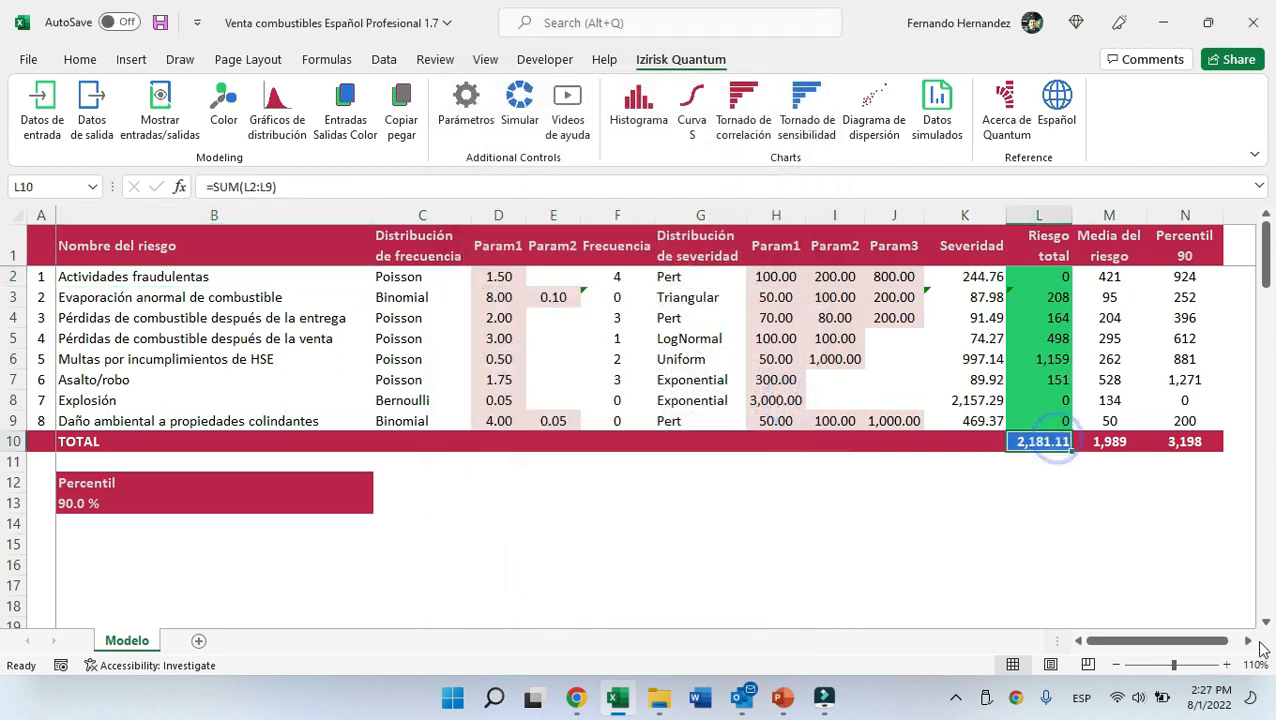
pyautogui.click(1248, 641)
pyautogui.click(1248, 641)
pyautogui.click(1248, 641)
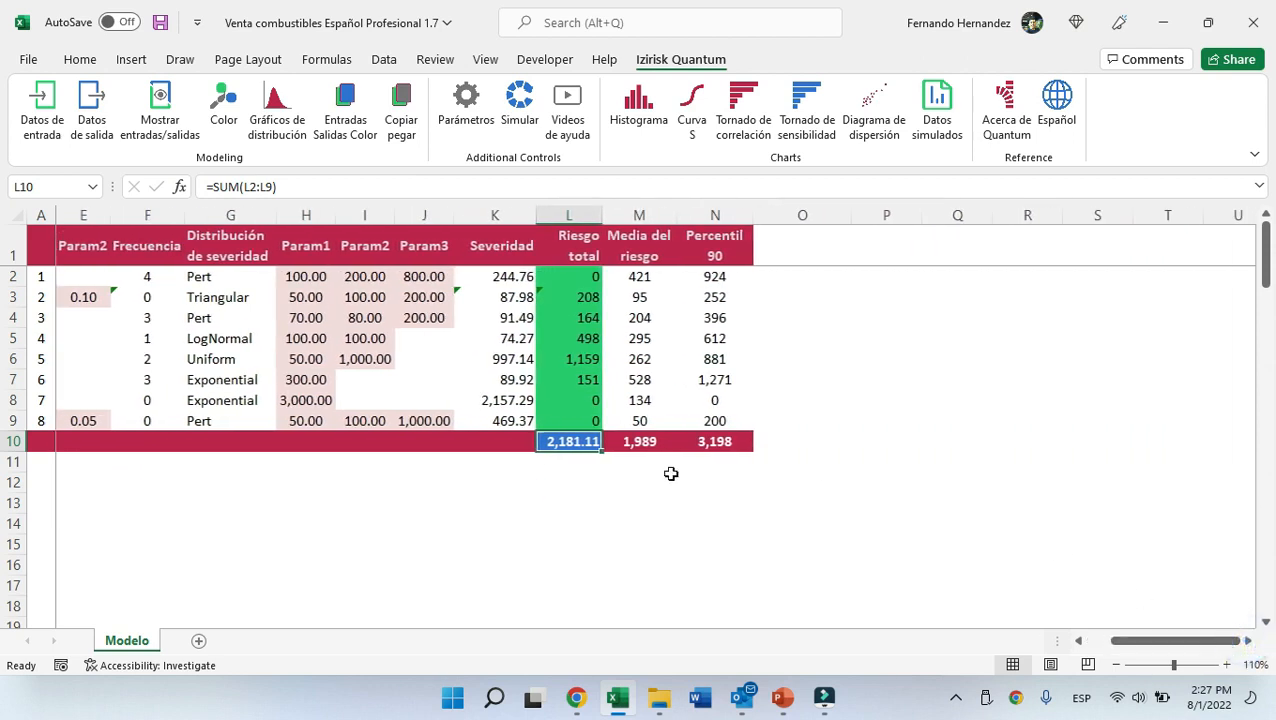
pyautogui.click(638, 112)
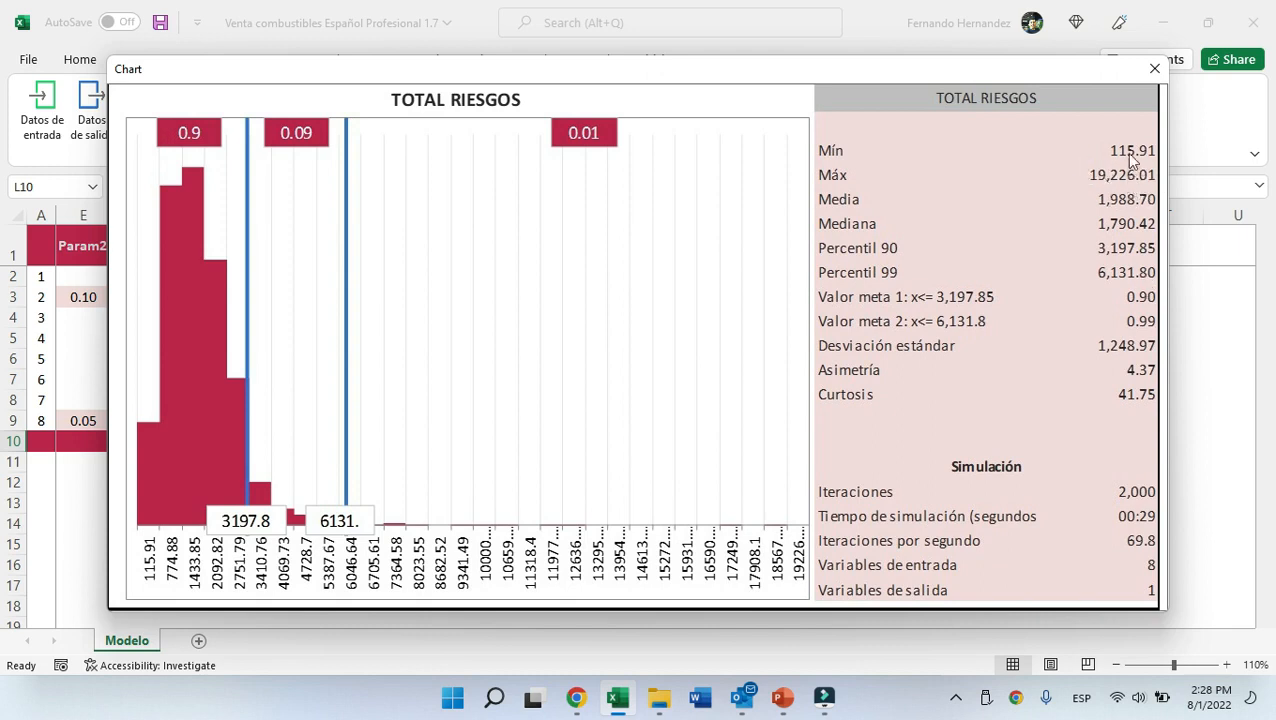
pyautogui.click(1154, 69)
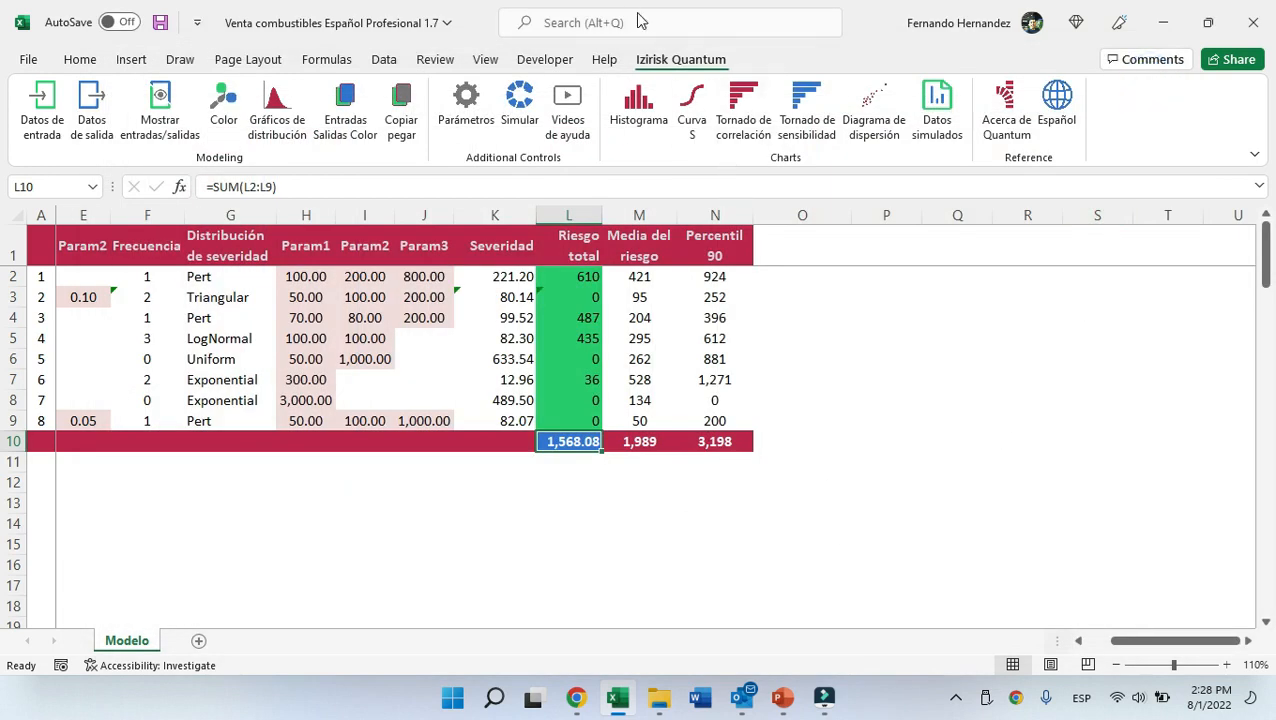
# Show the S curve for the TOTAL RIESGOS output, then close the chart.
pyautogui.click(692, 118)
pyautogui.click(591, 378)
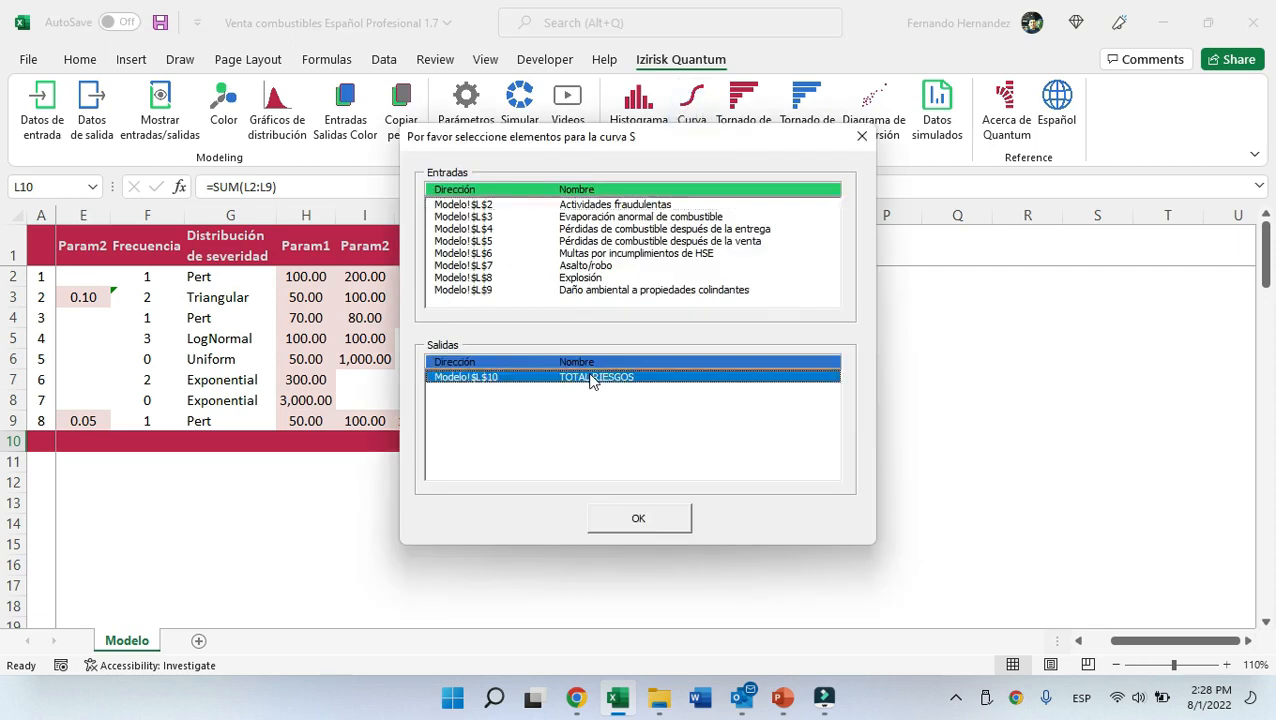
pyautogui.click(639, 521)
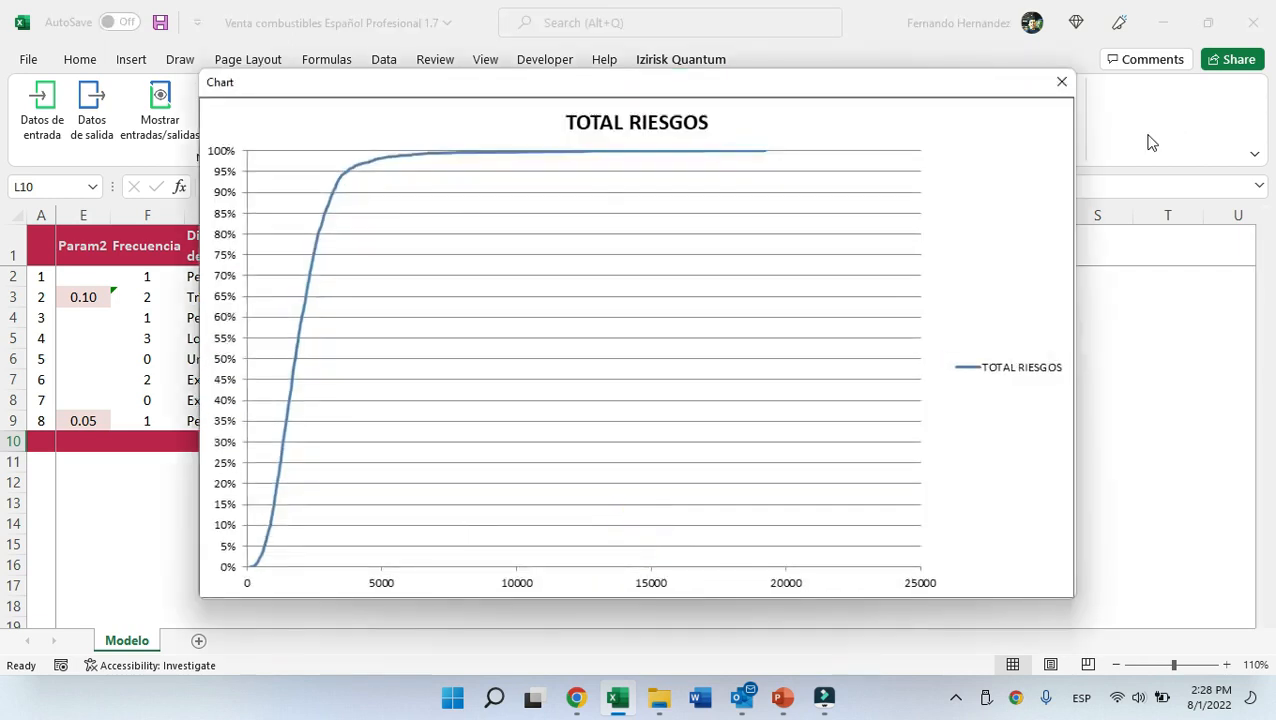
pyautogui.click(1062, 81)
# Show S curves for the inputs Evaporación anormal, Pérdidas después de la entrega, Multas por incumplimientos and Daño ambiental, then close.
pyautogui.click(708, 110)
pyautogui.click(594, 229)
pyautogui.keyDown('ctrl'); pyautogui.click(594, 216); pyautogui.keyUp('ctrl')
pyautogui.keyDown('shift'); pyautogui.click(593, 255); pyautogui.keyUp('shift')
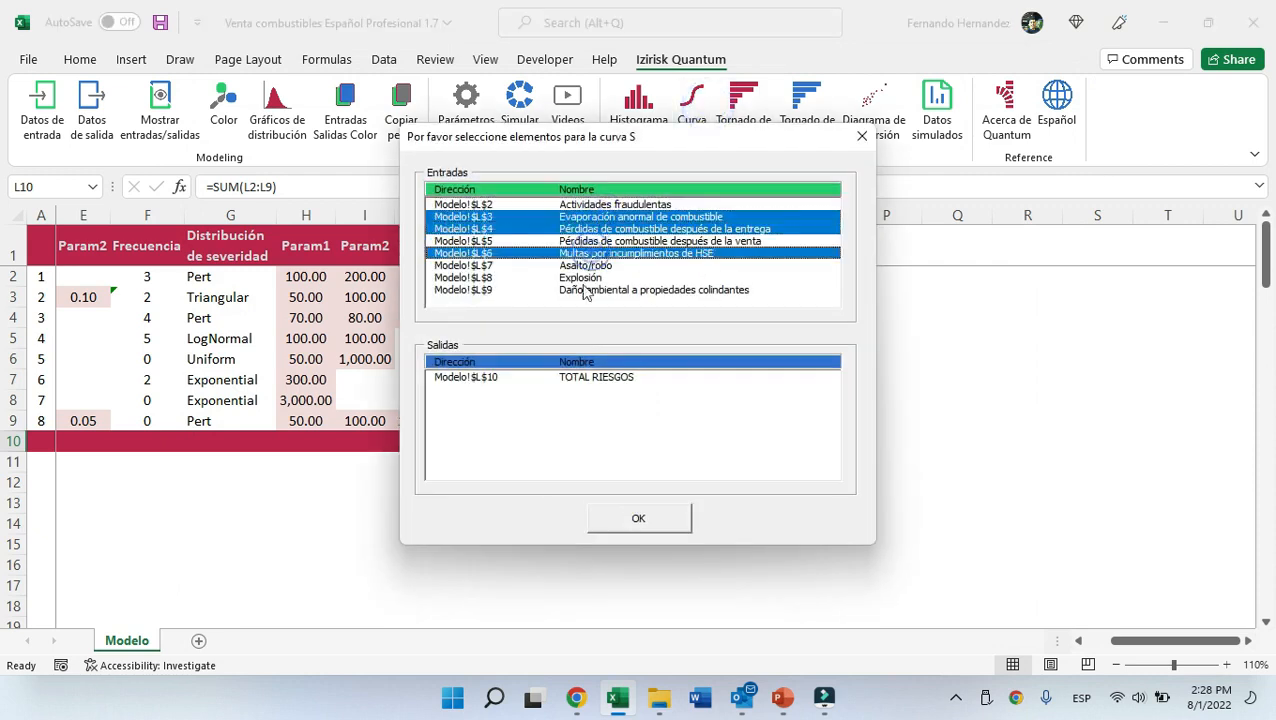
pyautogui.keyDown('ctrl'); pyautogui.click(590, 290); pyautogui.keyUp('ctrl')
pyautogui.click(638, 518)
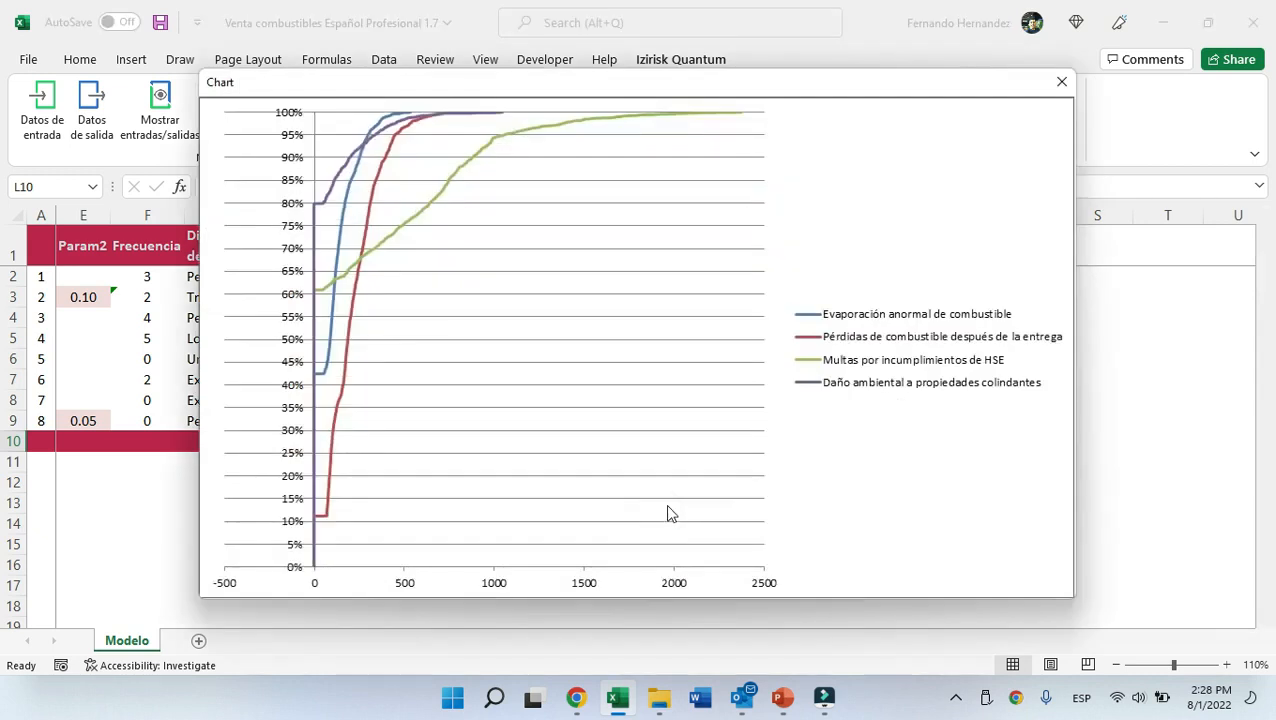
pyautogui.click(1062, 83)
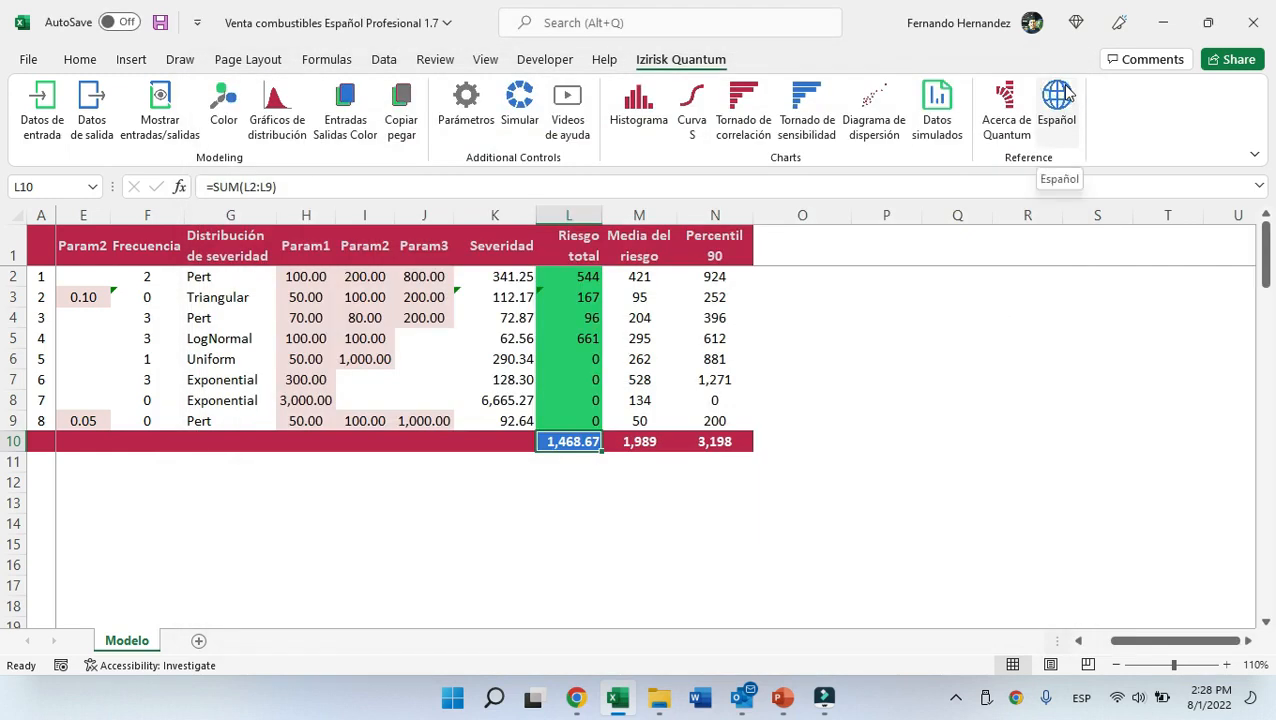
# Open the correlation tornado chart for the TOTAL RIESGOS cell, then close it.
pyautogui.hotkey('ctrl', 'Home')
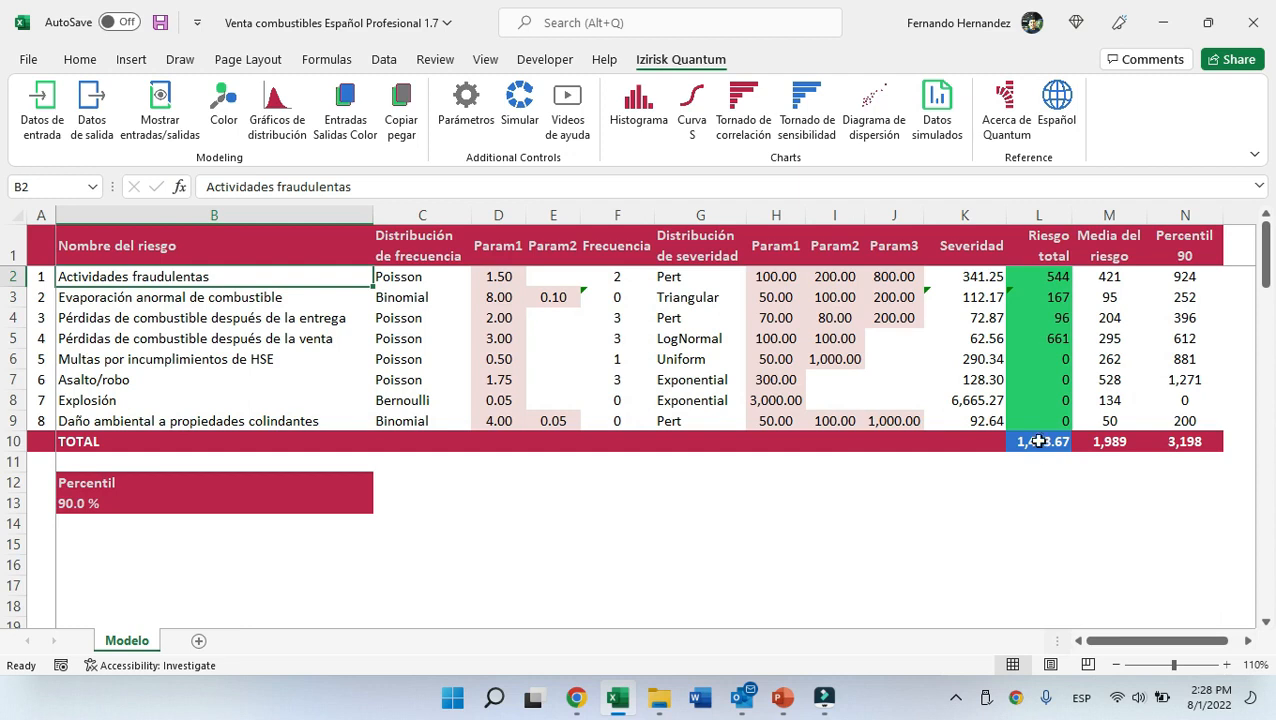
pyautogui.click(1038, 441)
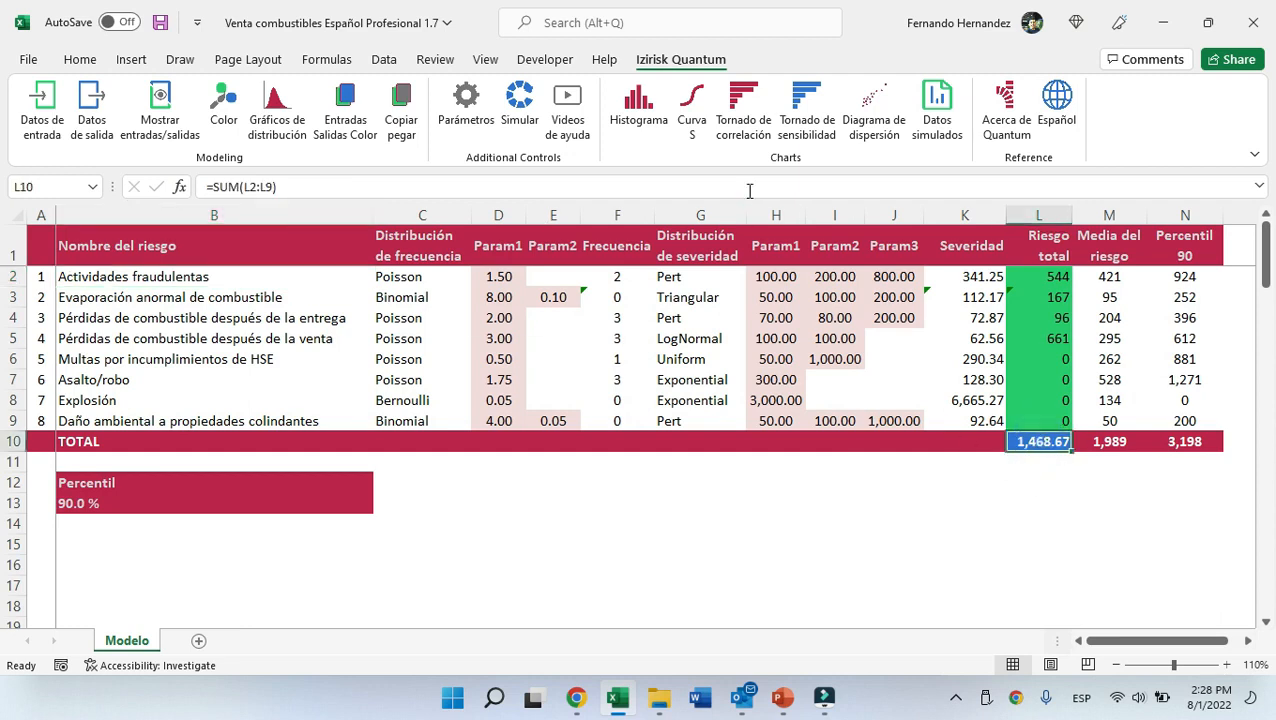
pyautogui.click(737, 113)
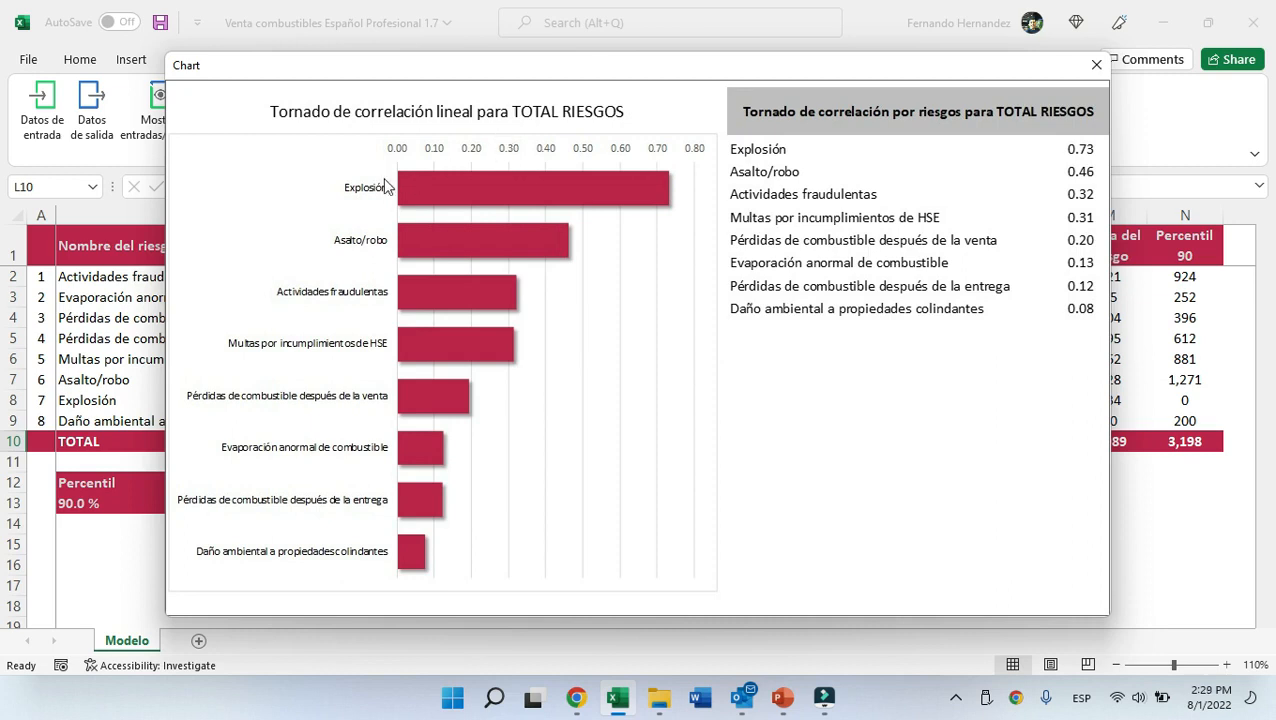
pyautogui.click(1096, 66)
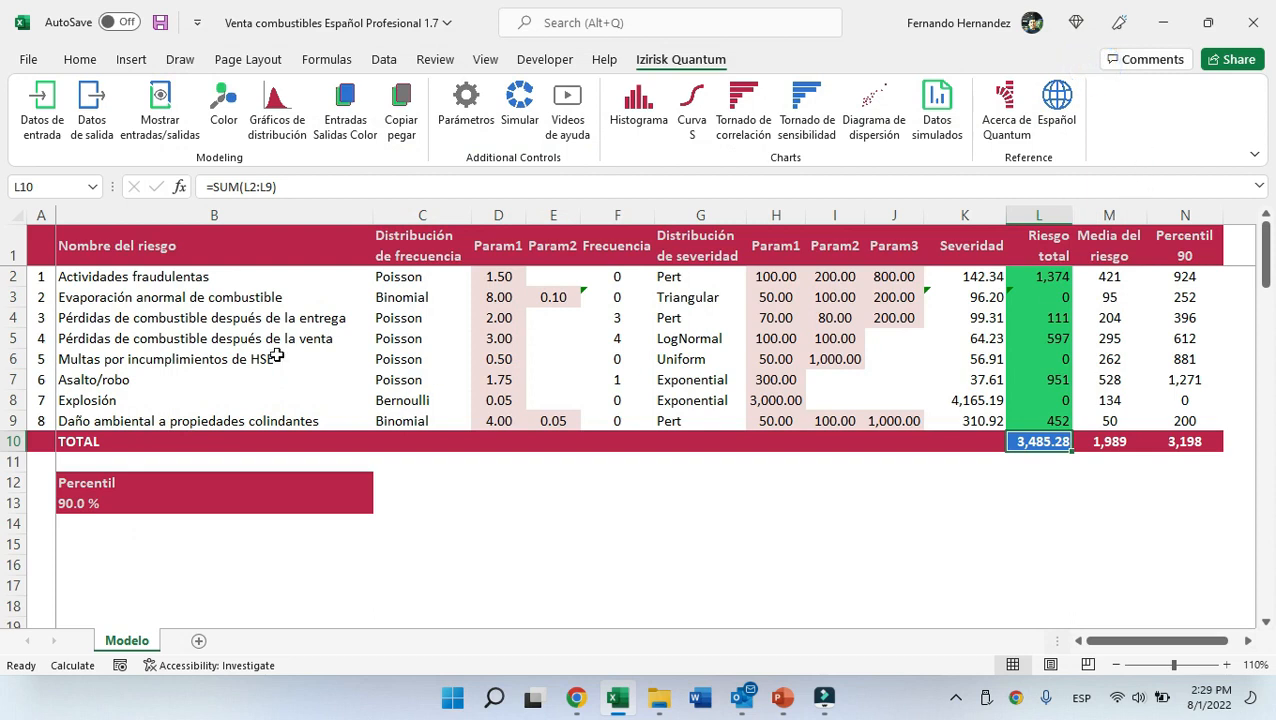
# Show a scatter diagram of TOTAL RIESGOS against the Explosión risk, then close the chart.
pyautogui.click(1045, 400)
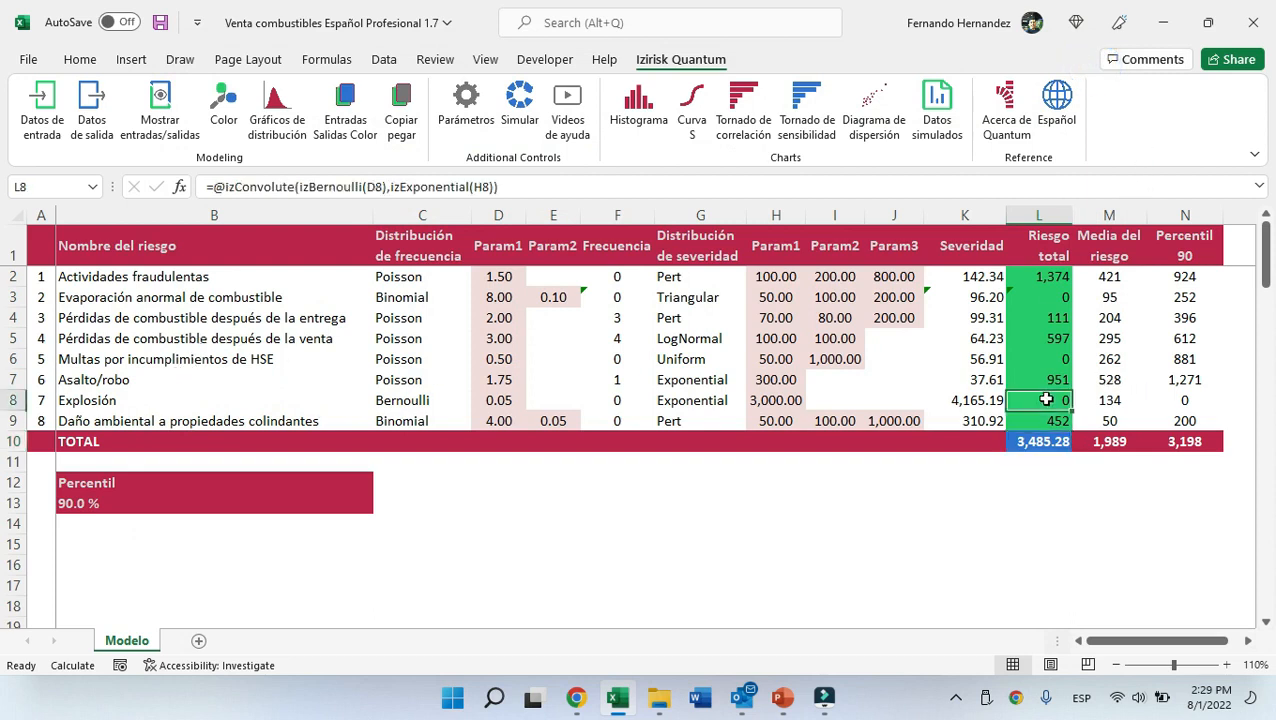
pyautogui.click(873, 118)
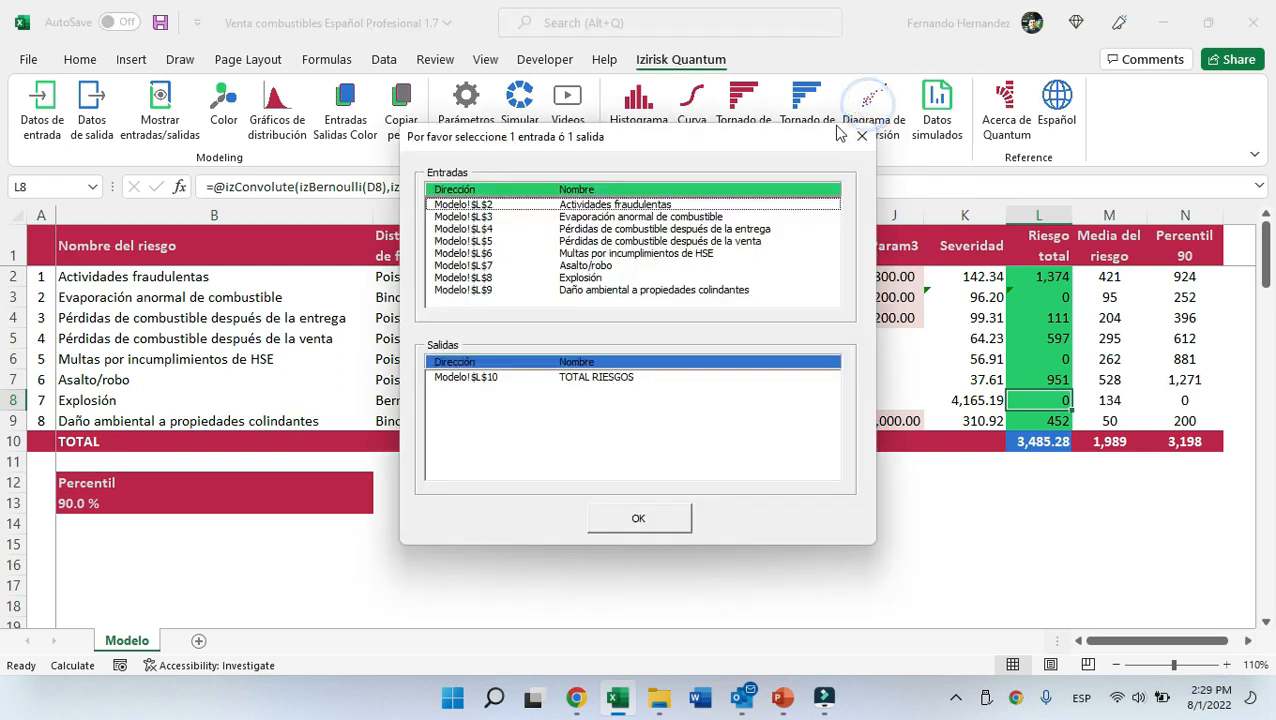
pyautogui.click(612, 380)
pyautogui.click(640, 516)
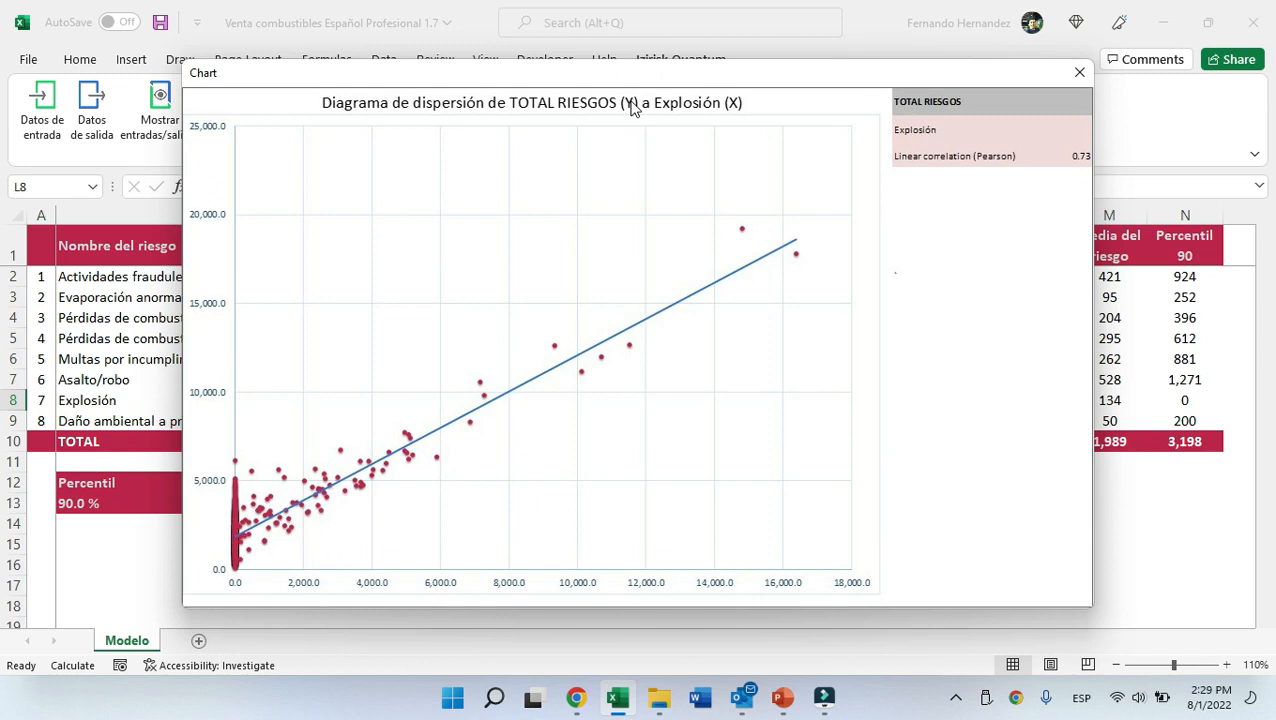
pyautogui.click(1079, 72)
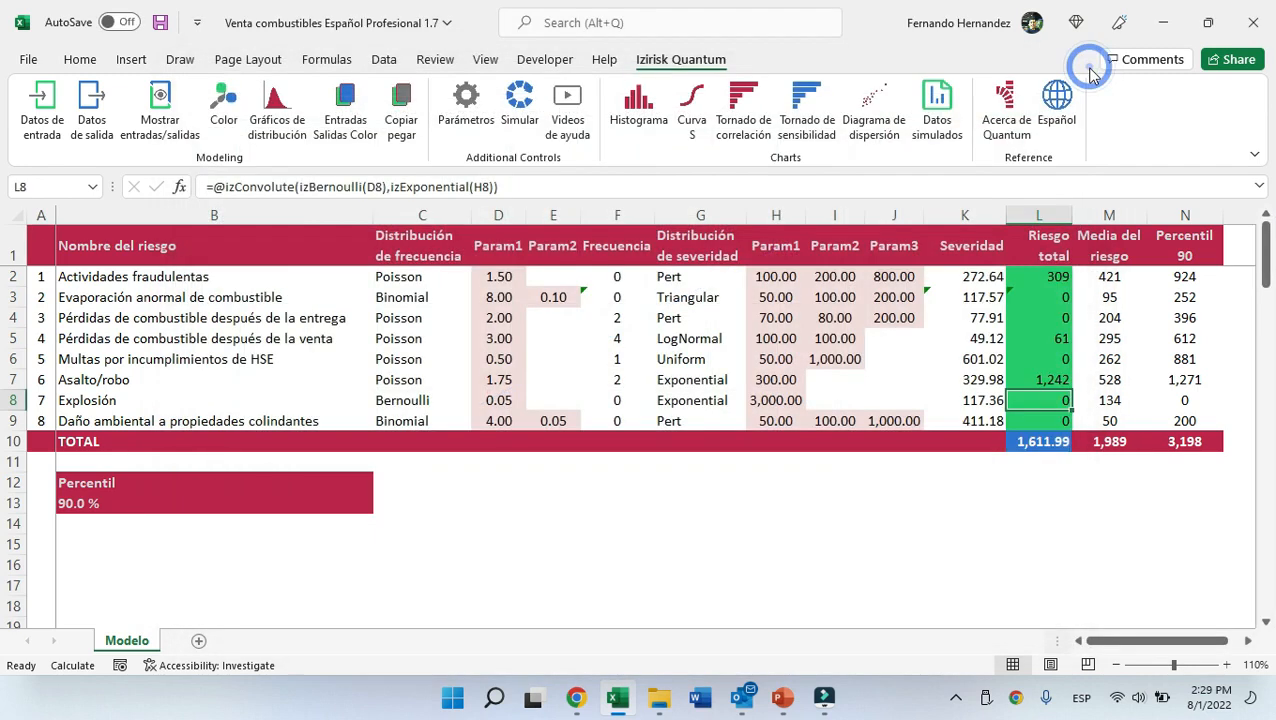
# Select the Explosión risk total cell and view its histogram, then close the chart and return to the sheet's start.
pyautogui.hotkey('ctrl', 'Home')
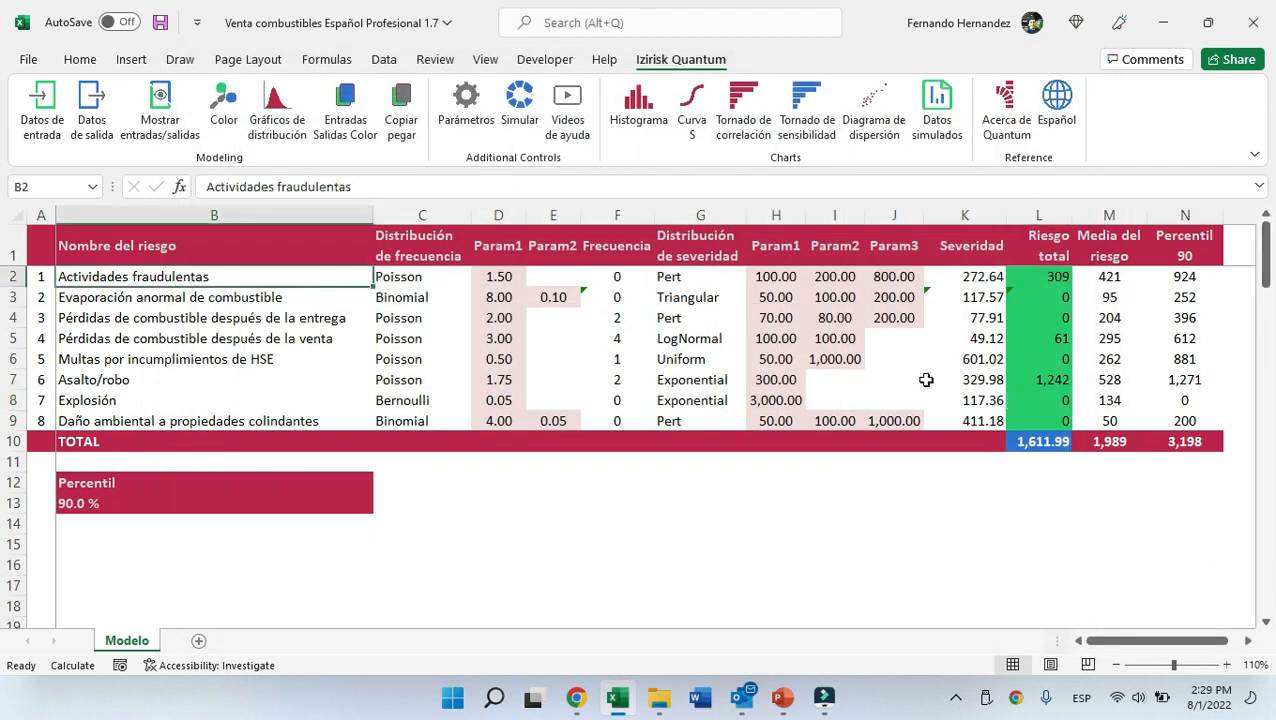
pyautogui.click(1054, 383)
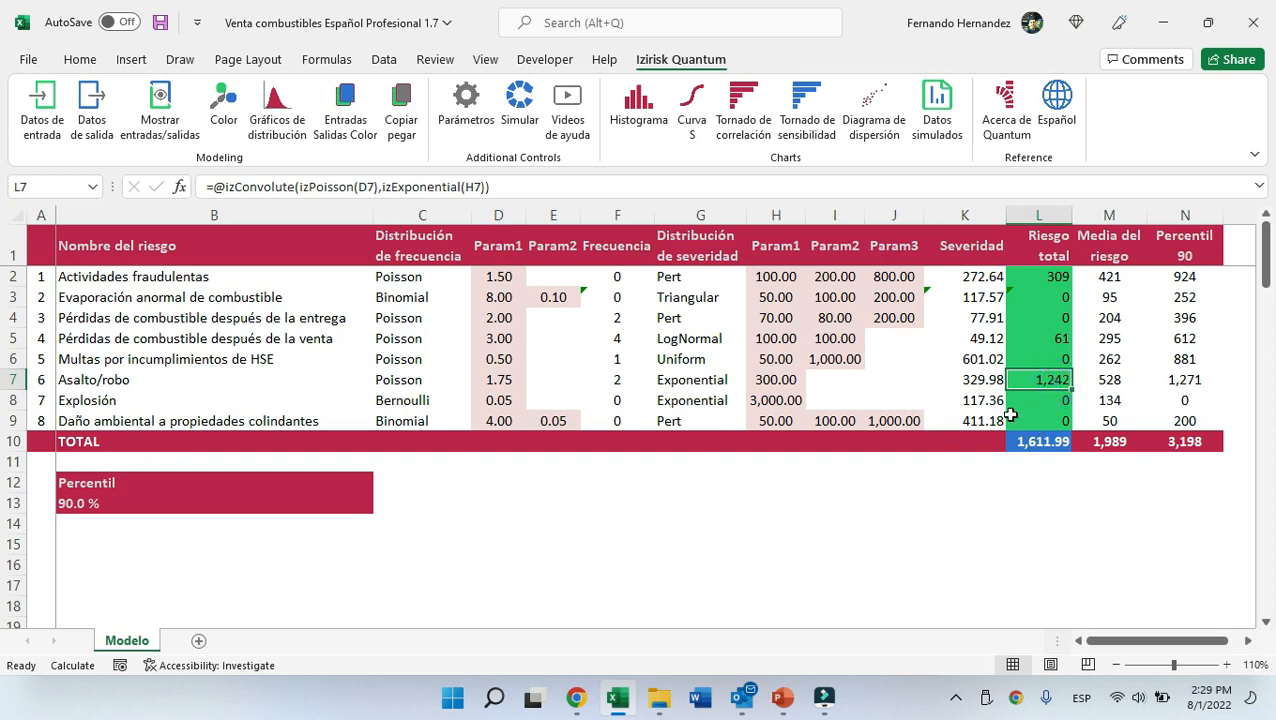
pyautogui.click(513, 398)
pyautogui.click(1062, 400)
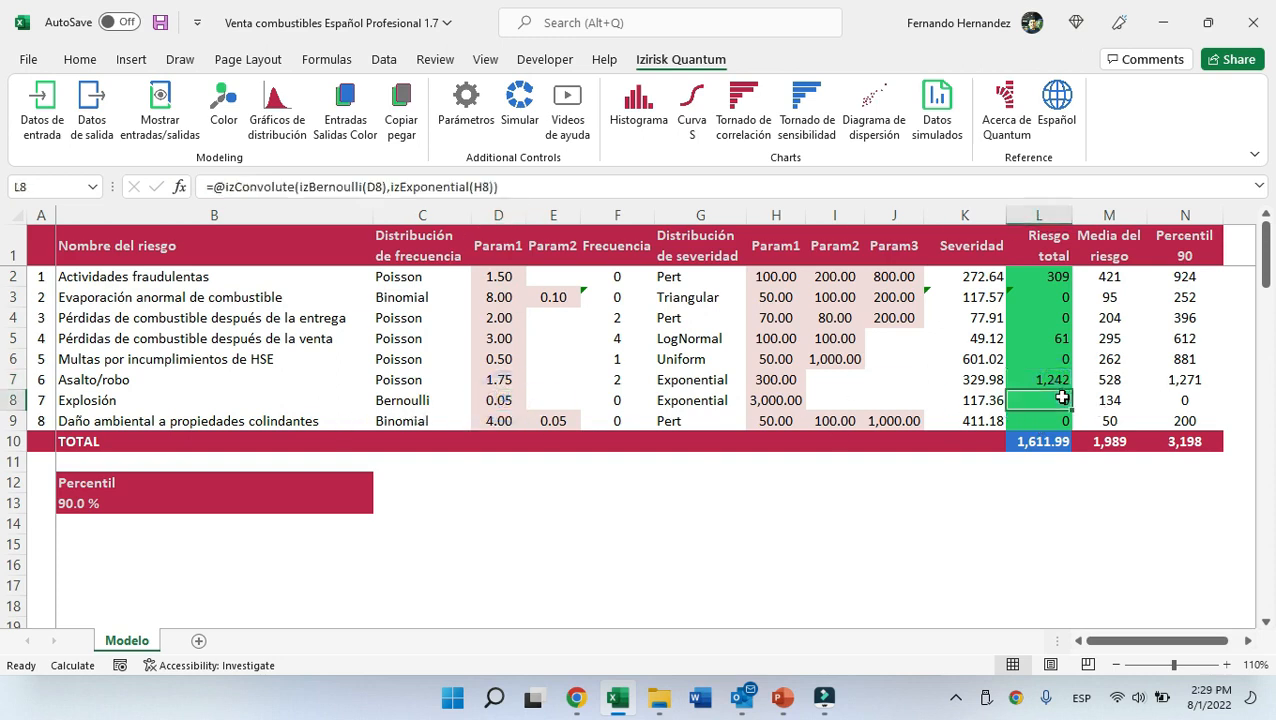
pyautogui.click(630, 105)
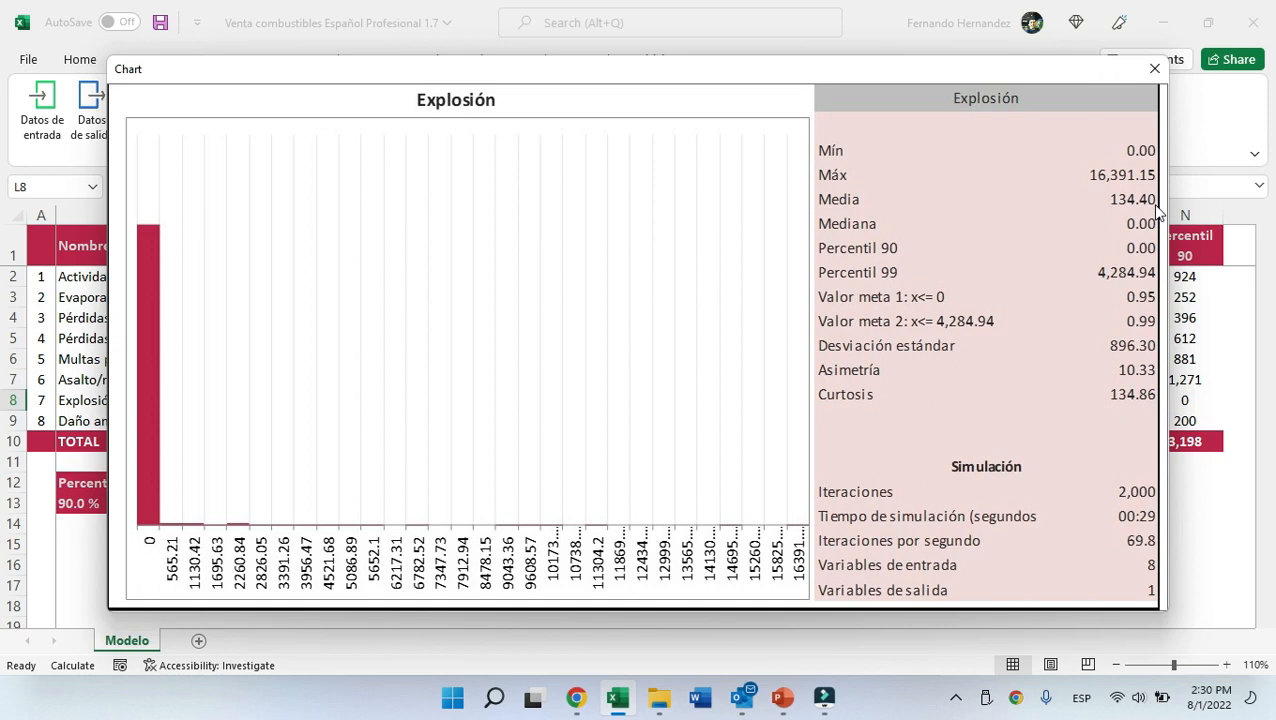
pyautogui.click(1155, 68)
pyautogui.hotkey('ctrl', 'Home')
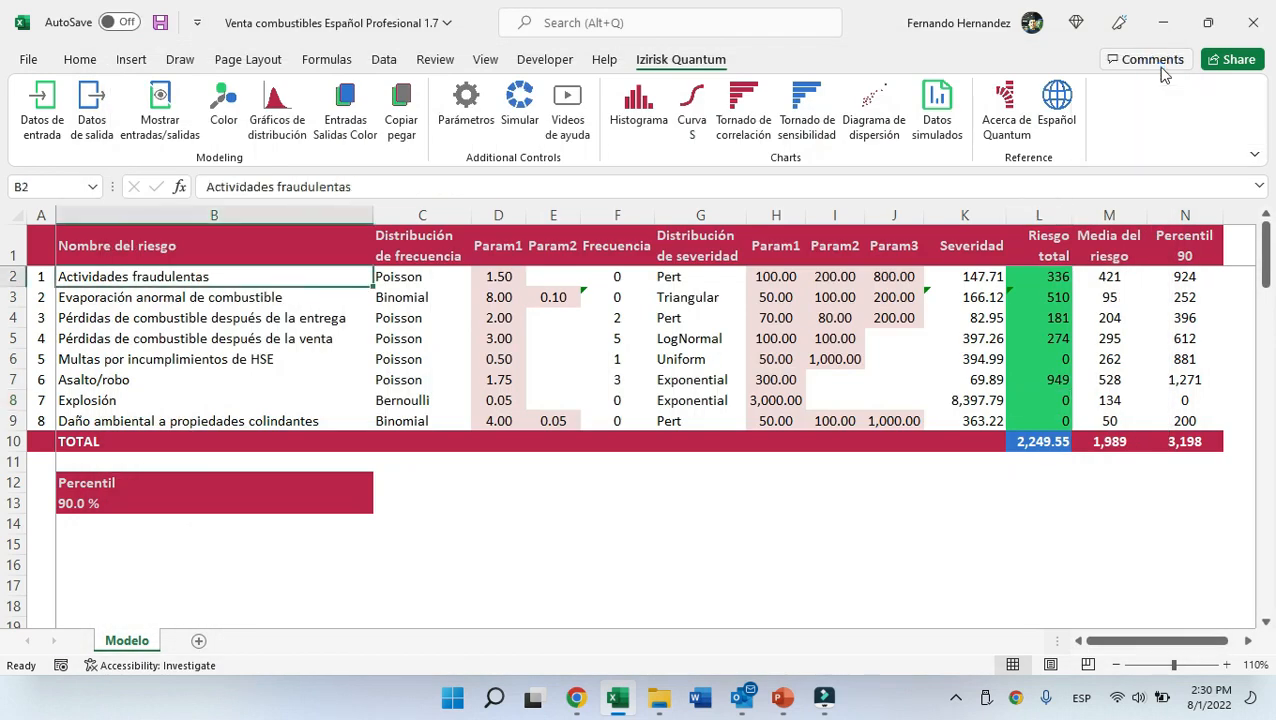